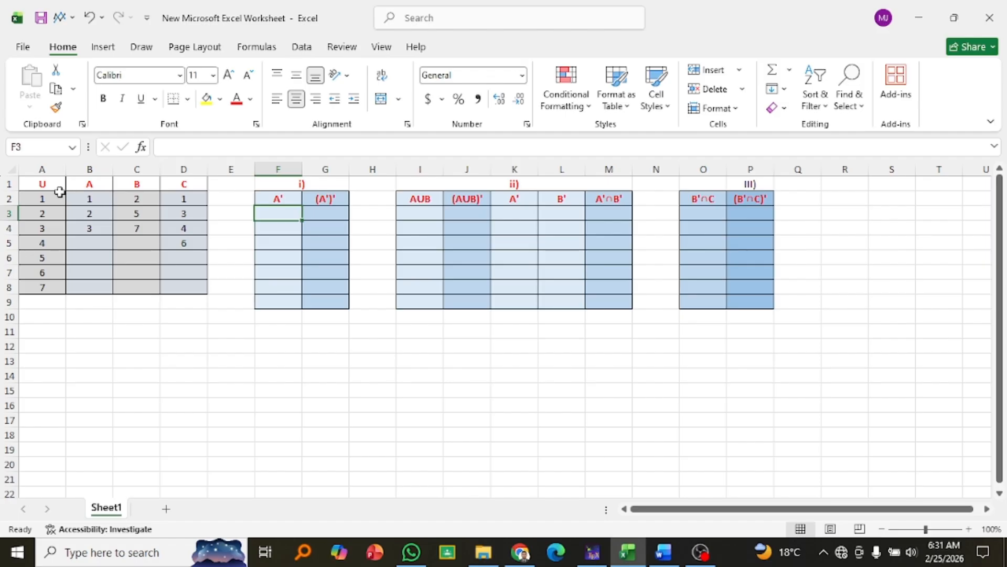
pyautogui.click(282, 201)
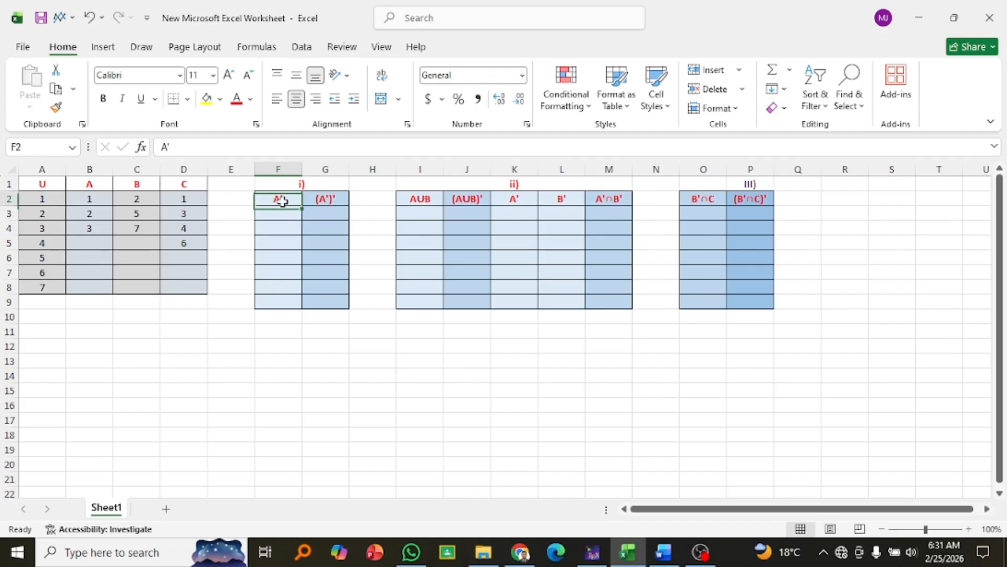
pyautogui.click(322, 199)
pyautogui.click(420, 199)
pyautogui.click(273, 199)
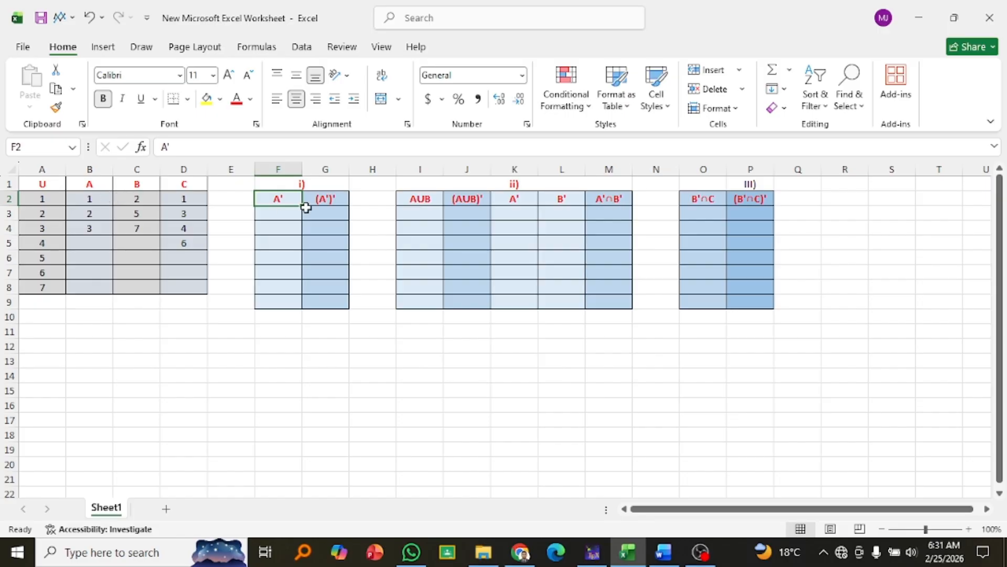
# - Enter =COUNTIF($B$2:$B$4,A2) in F3 to check whether the first element of U belongs to set A
pyautogui.click(283, 215)
pyautogui.write('=')
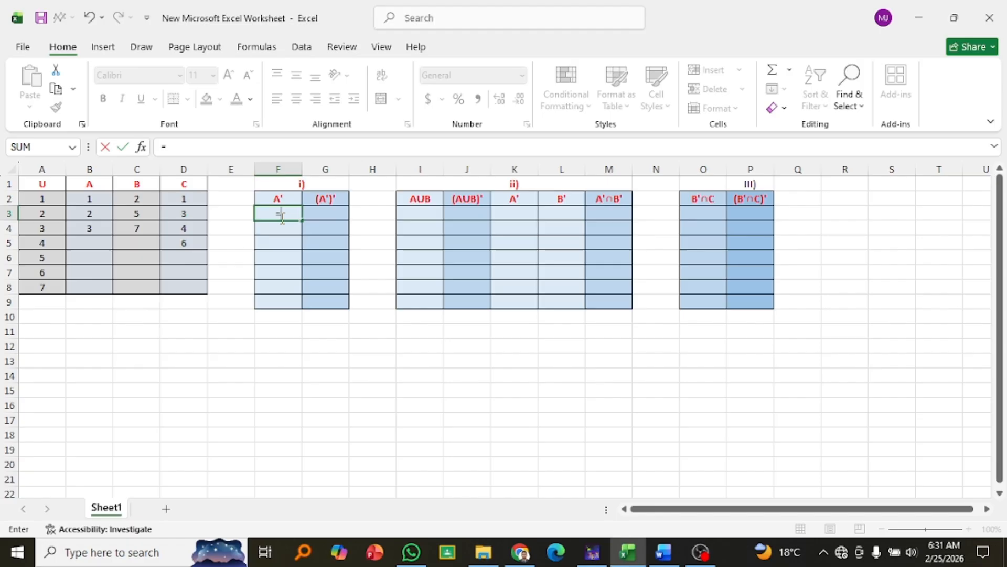
pyautogui.write('coun')
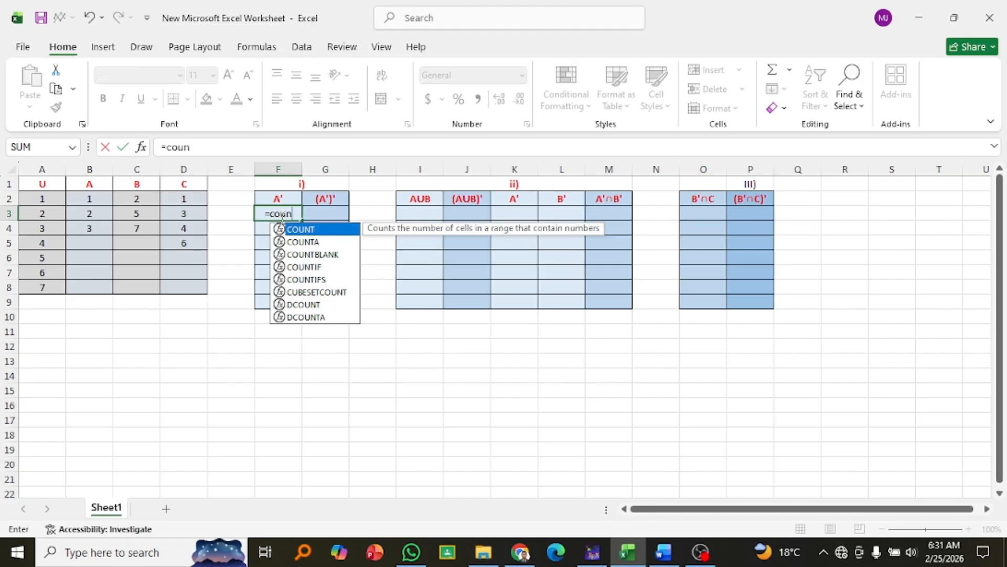
pyautogui.write('tif')
pyautogui.press('Tab')
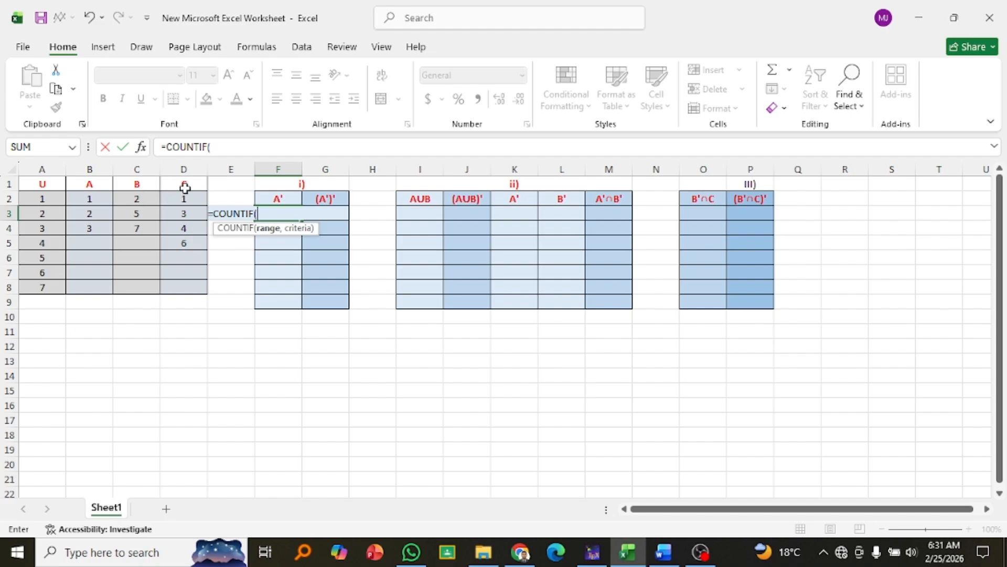
pyautogui.moveTo(99, 192); pyautogui.dragTo(94, 228)
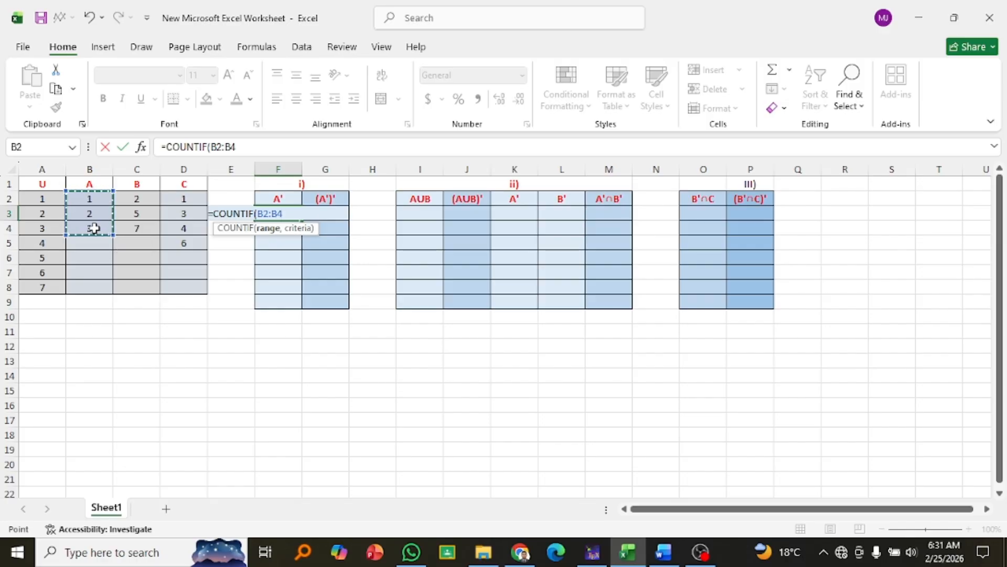
pyautogui.press('F4')
pyautogui.write(',')
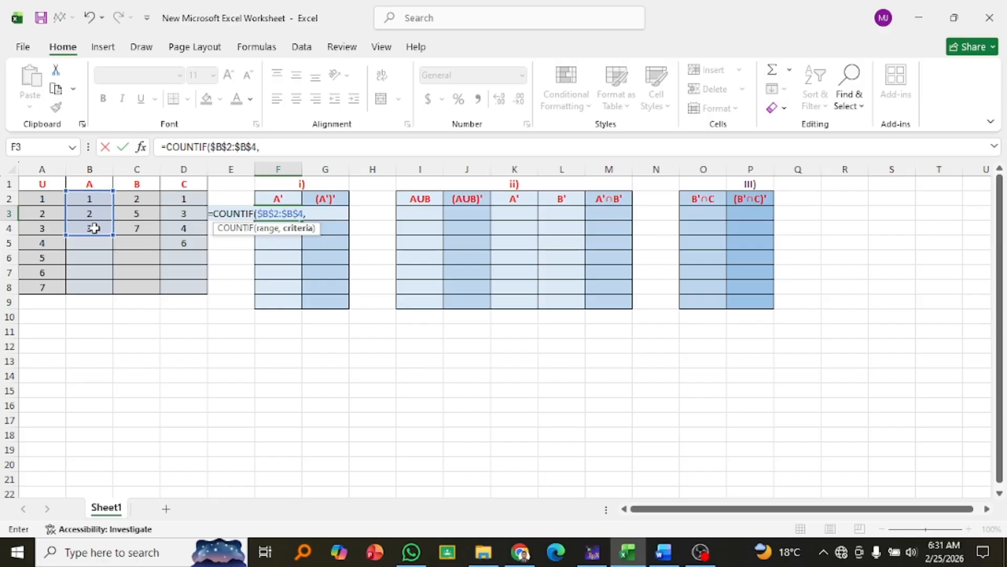
pyautogui.click(40, 199)
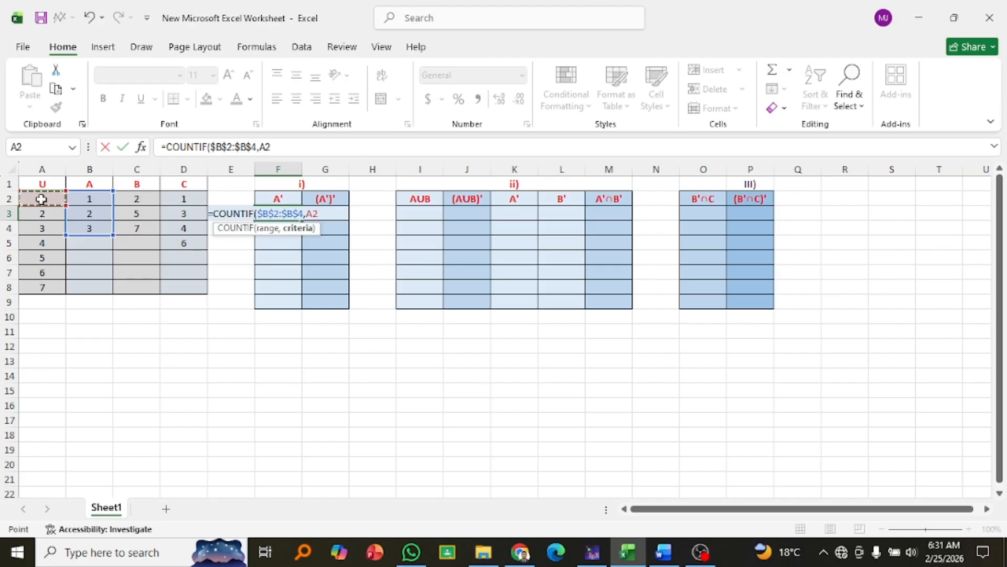
pyautogui.write(')')
pyautogui.press('Return')
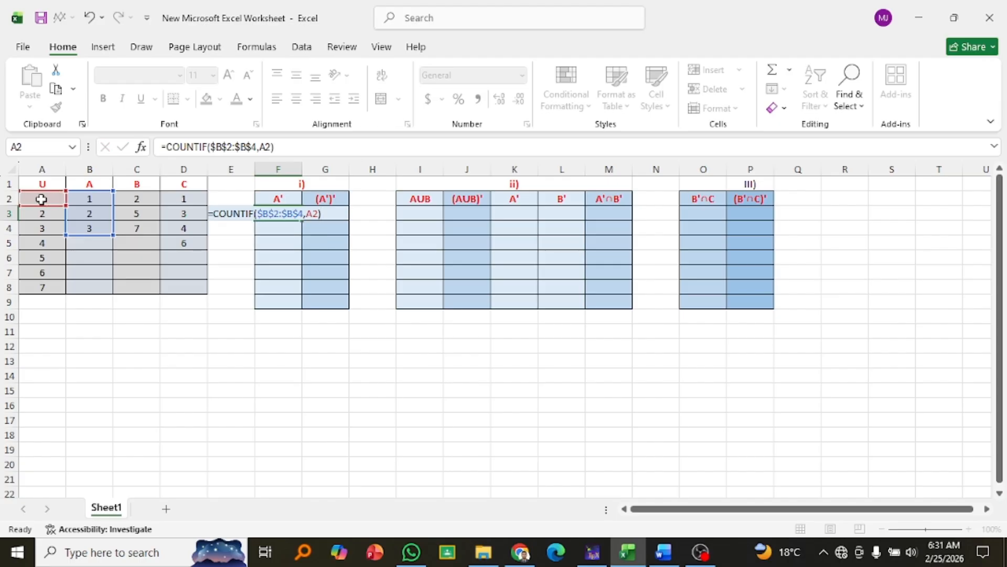
# - Fill the COUNTIF formula from F3 down through F9 in the A' column and compare it with U
pyautogui.click(277, 212)
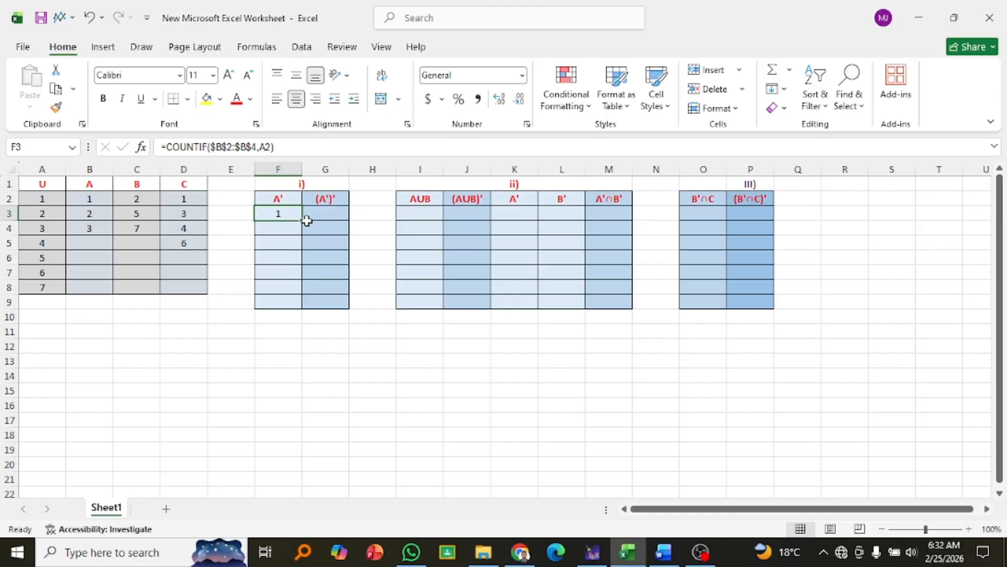
pyautogui.moveTo(308, 224); pyautogui.dragTo(288, 310)
pyautogui.click(279, 226)
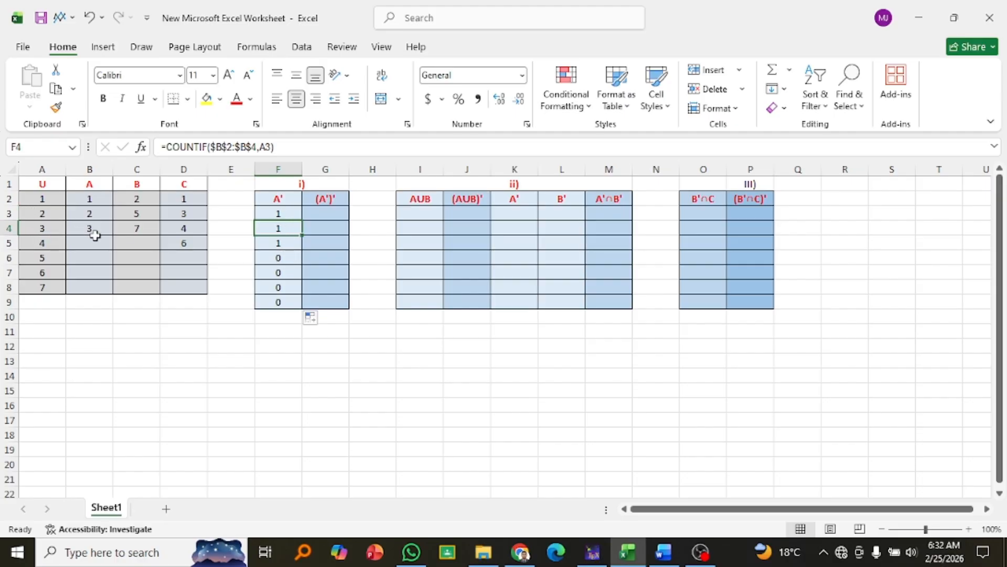
pyautogui.moveTo(54, 248); pyautogui.dragTo(52, 286)
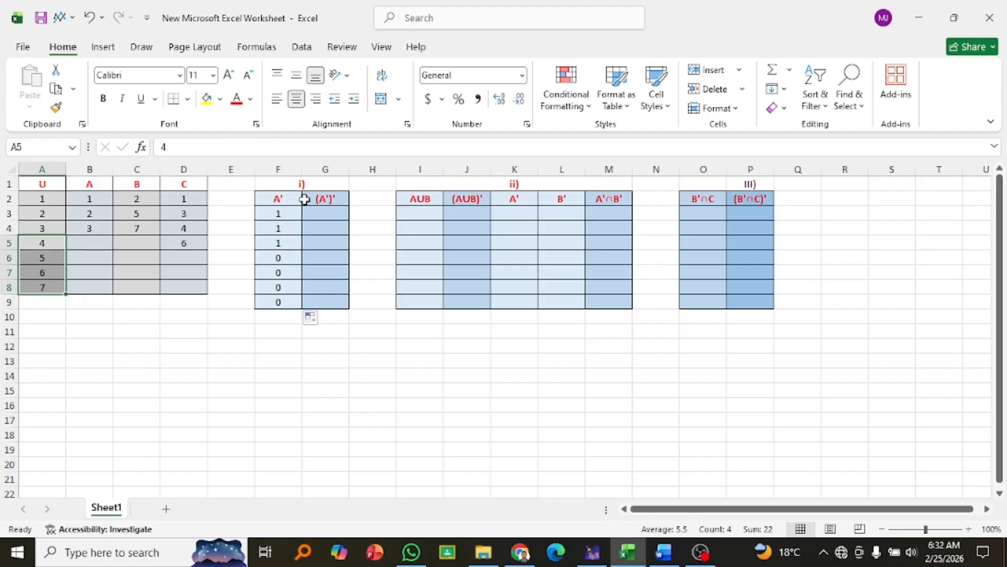
# - Wrap the COUNTIF in F3 in an IF so the formula reads =IF(COUNTIF($B$2:$B$4,A2)=0,A2,"")
pyautogui.keyDown('ctrl'); pyautogui.click(284, 215); pyautogui.keyUp('ctrl')
pyautogui.doubleClick(284, 215)
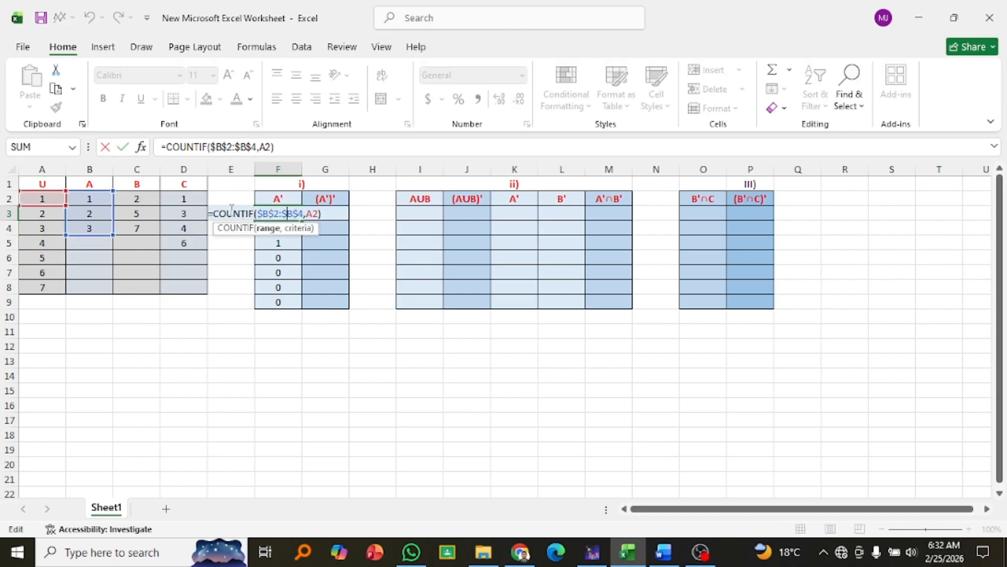
pyautogui.click(212, 213)
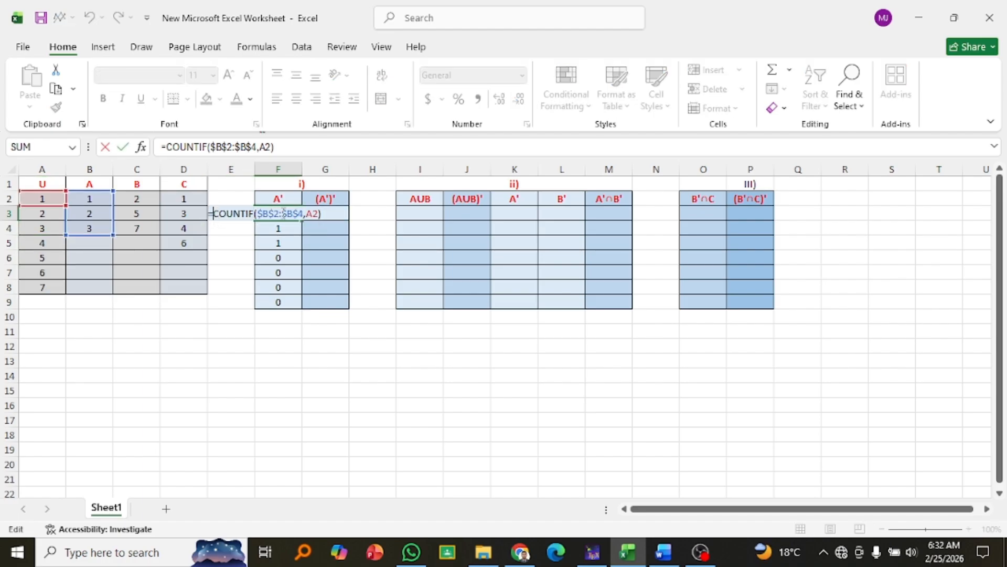
pyautogui.write('if')
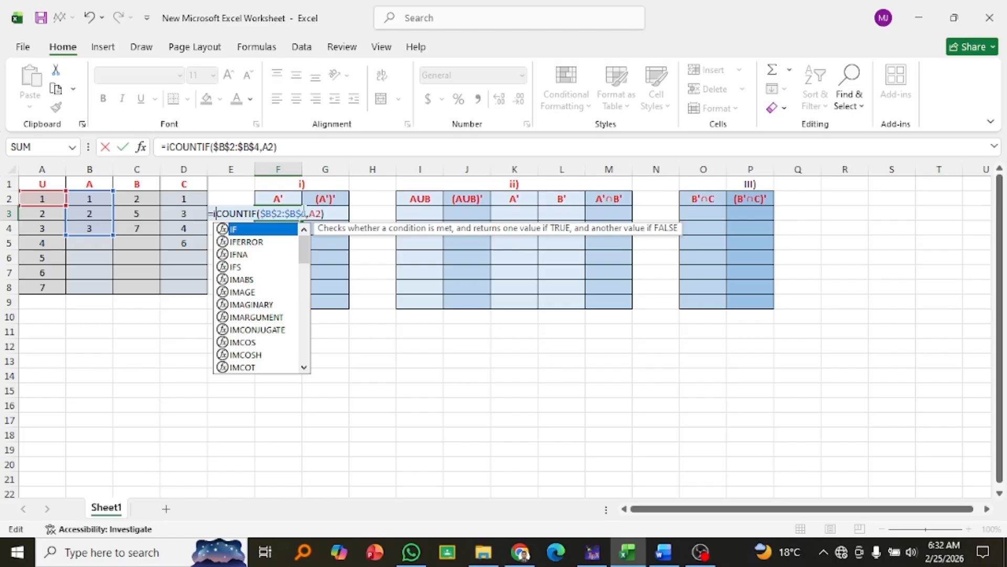
pyautogui.press('Tab')
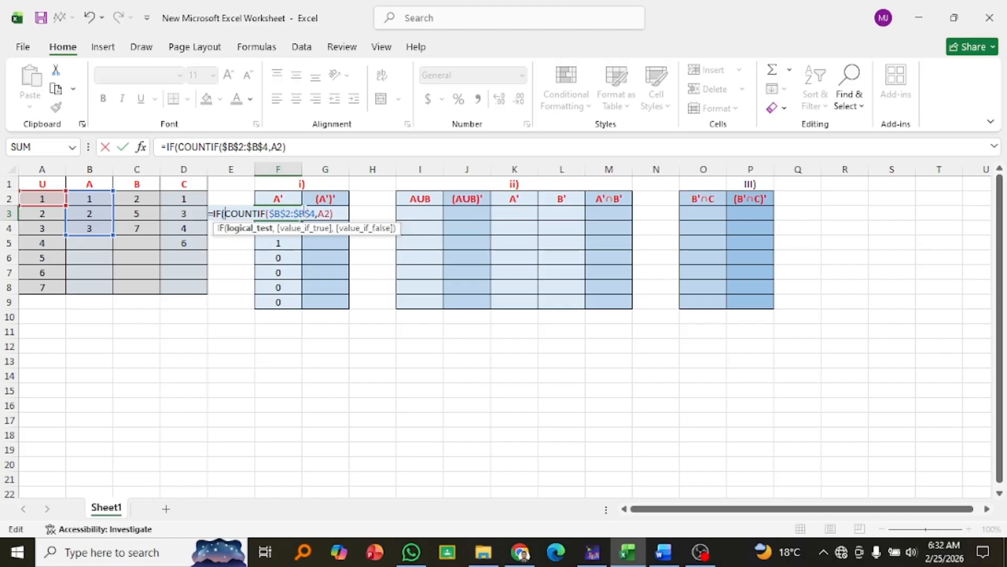
pyautogui.click(334, 213)
pyautogui.write('=0,')
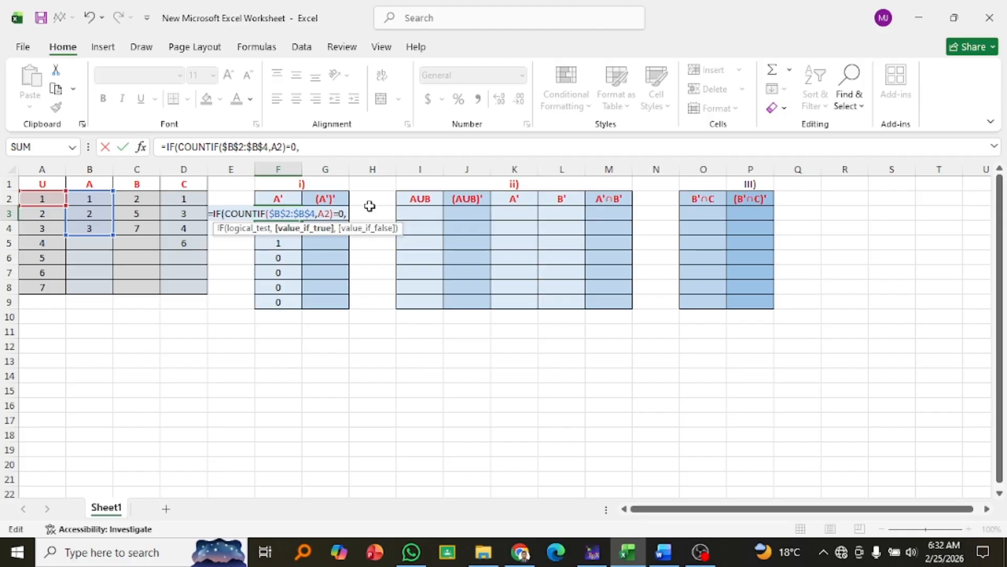
pyautogui.click(48, 199)
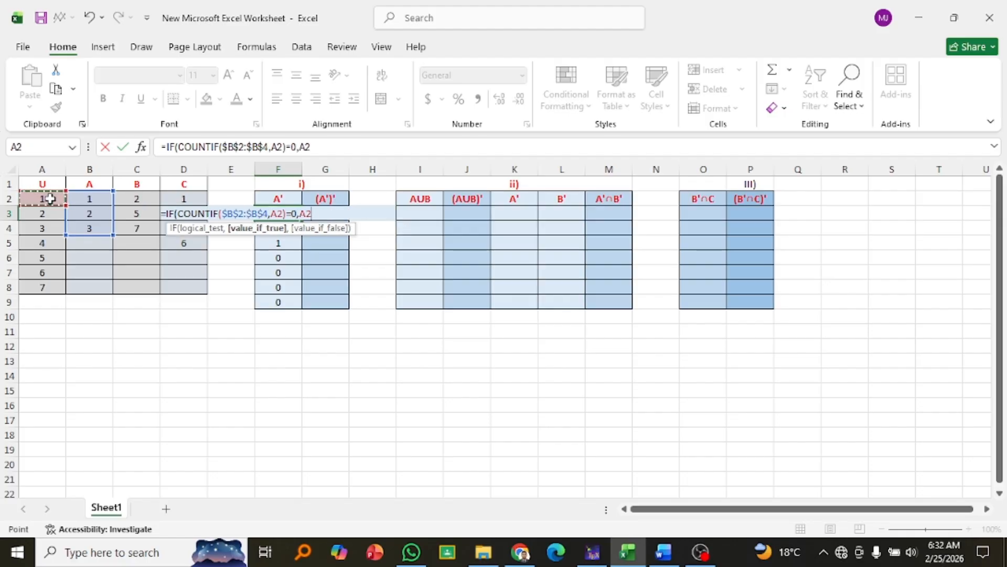
pyautogui.write(',')
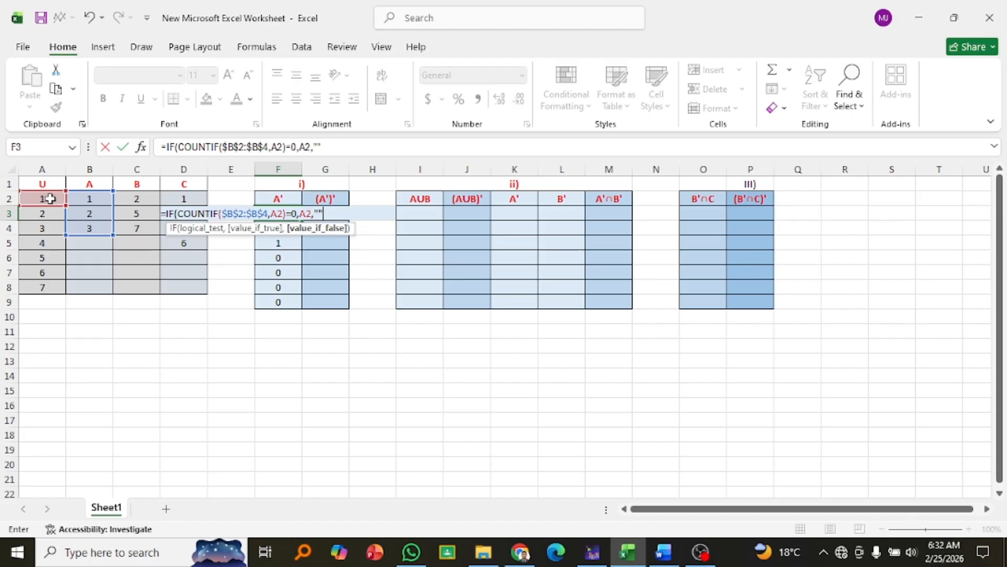
pyautogui.write('"")')
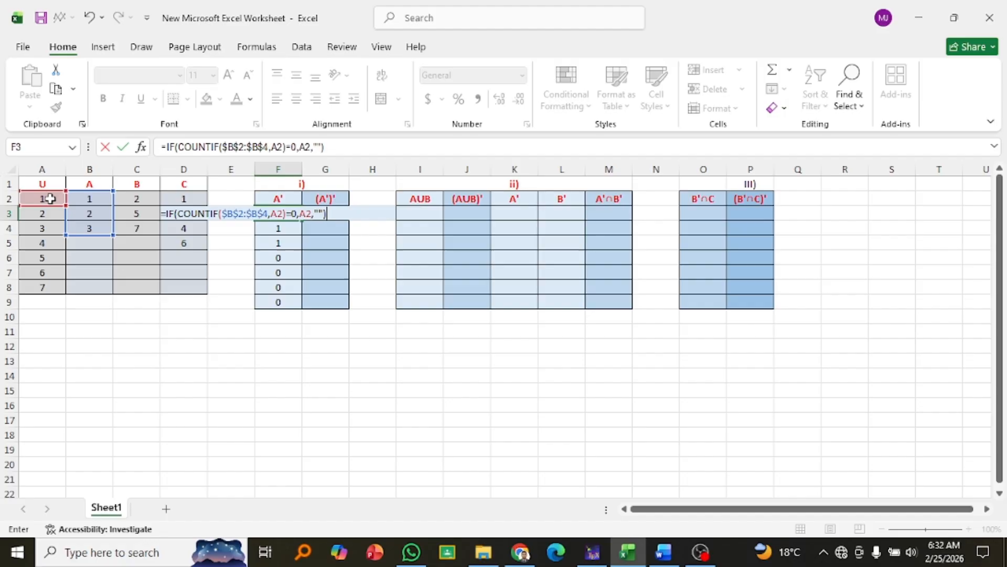
pyautogui.press('Return')
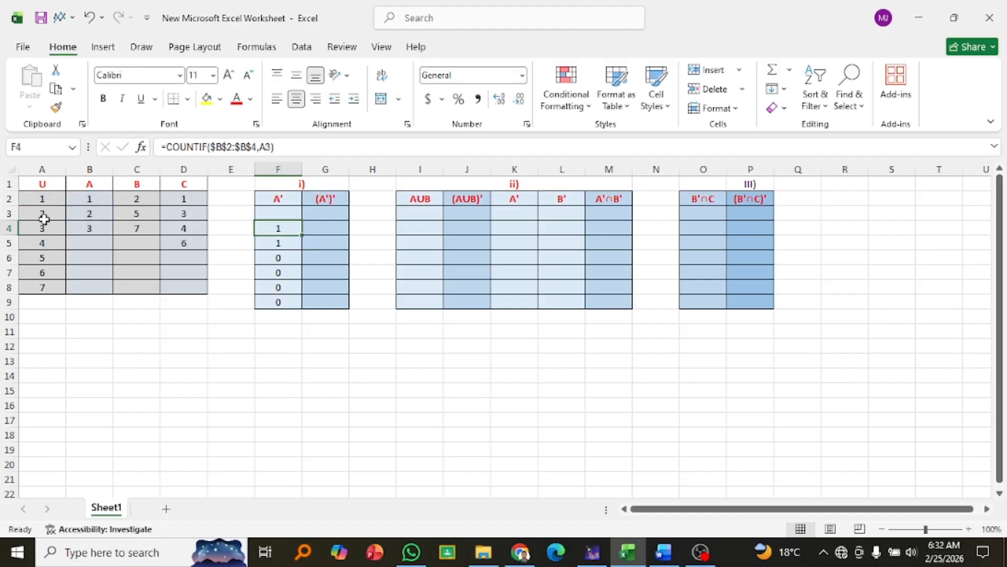
# - Fill the IF formula from F3 down through F9 to list the elements of A'
pyautogui.click(279, 213)
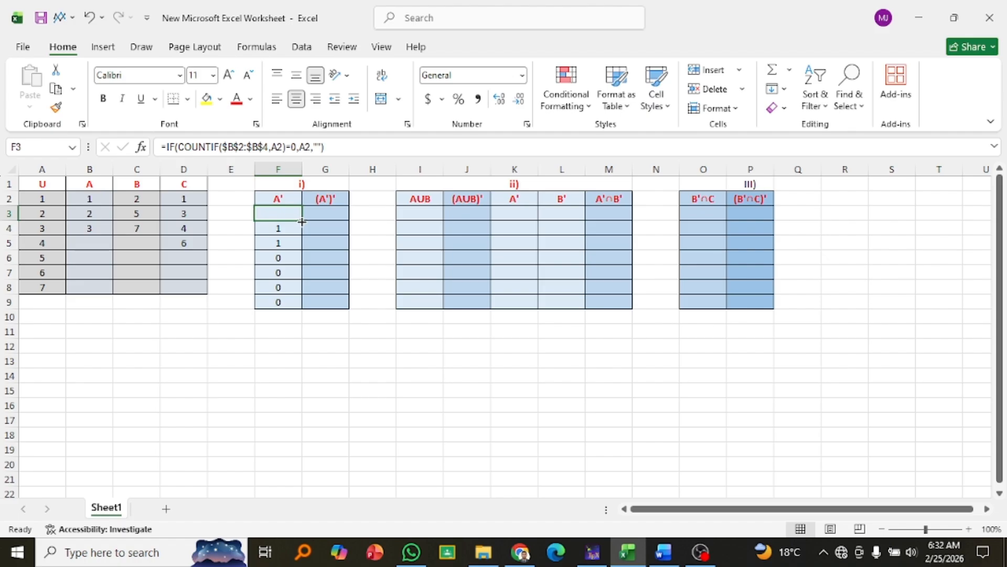
pyautogui.moveTo(301, 221); pyautogui.dragTo(288, 307)
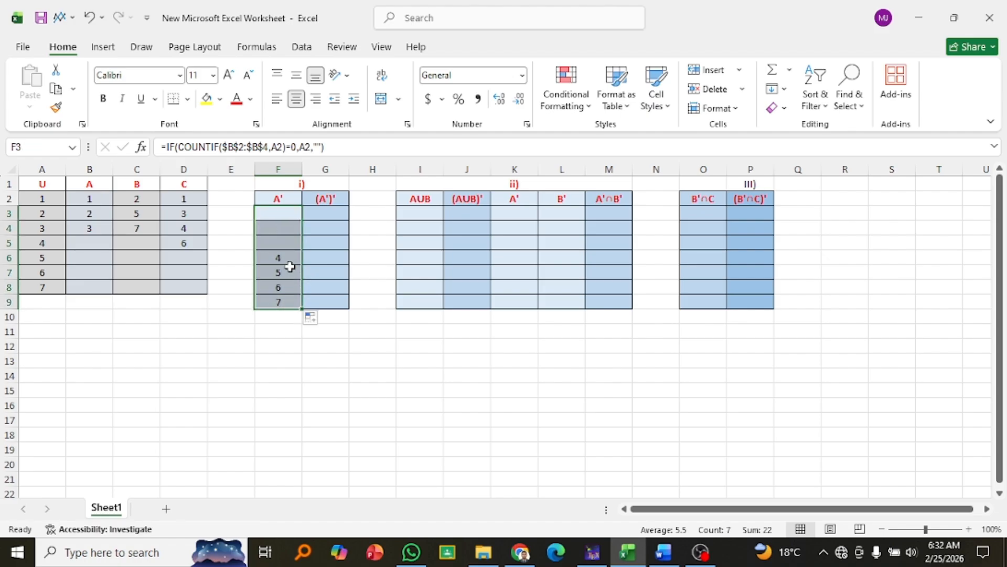
pyautogui.click(49, 239)
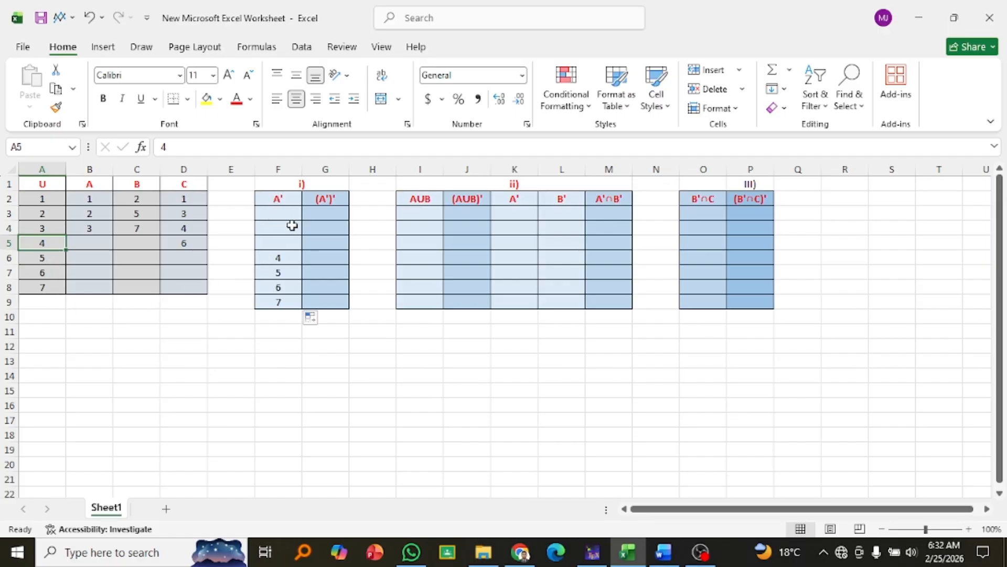
# - Write =COUNTIF($F$4:$F$9,A2) in G3 under (A')' to check U's first element against the A' column
pyautogui.click(336, 214)
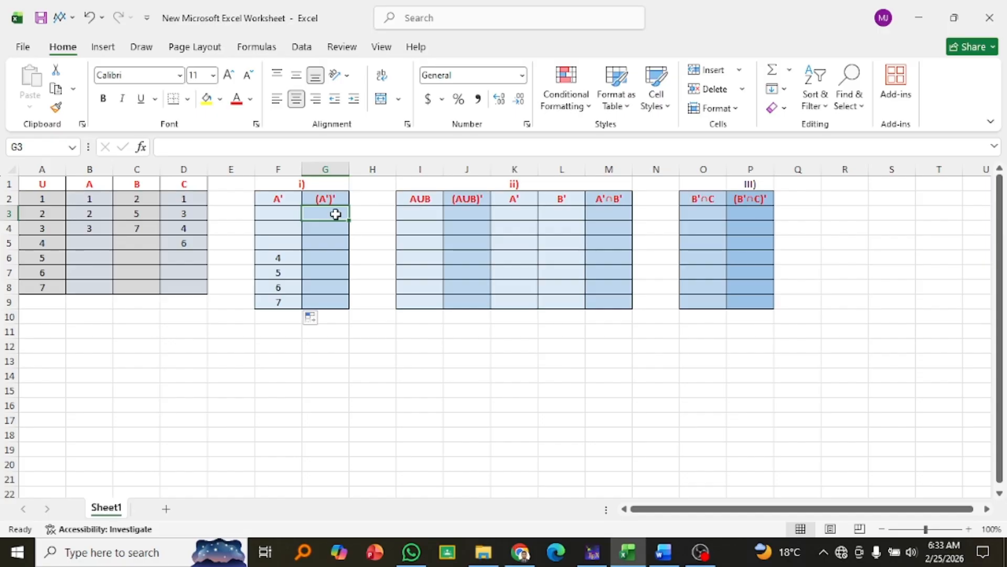
pyautogui.write('=')
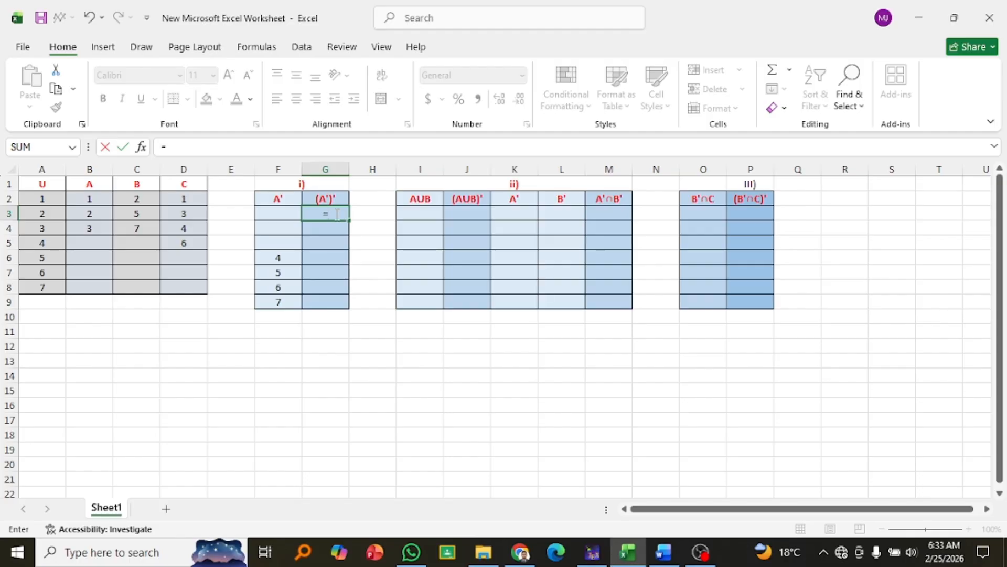
pyautogui.write('countif')
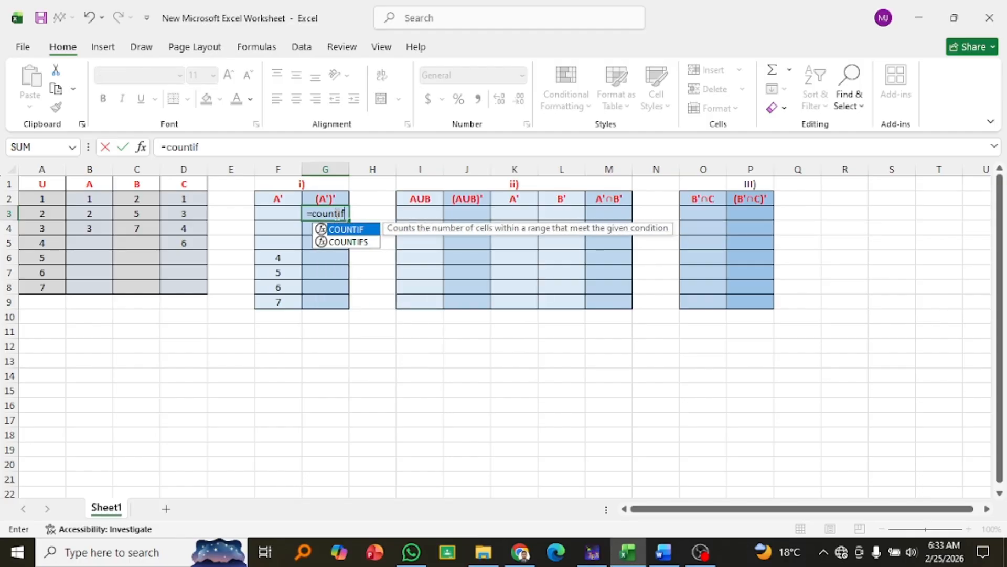
pyautogui.press('Tab')
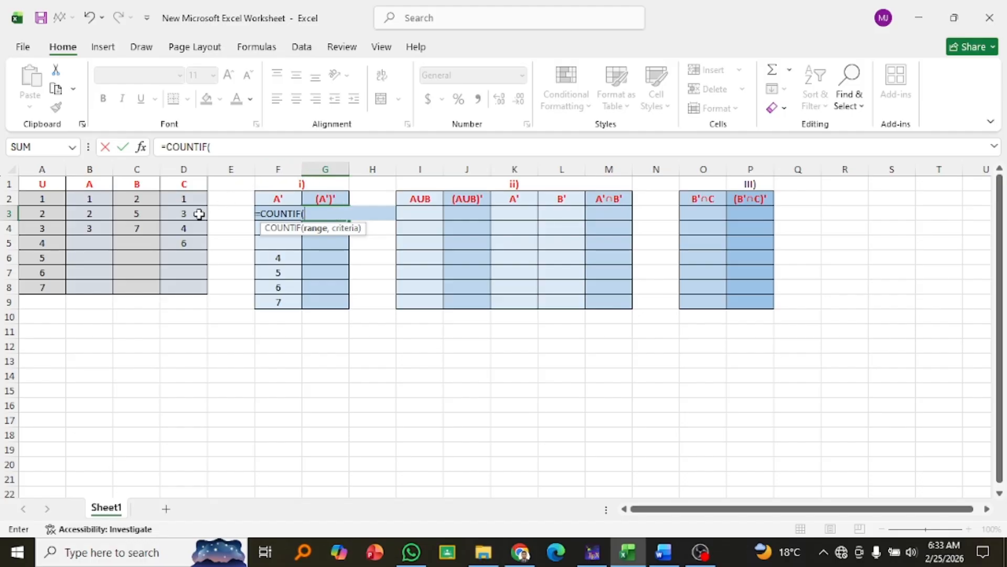
pyautogui.moveTo(273, 301); pyautogui.dragTo(279, 230)
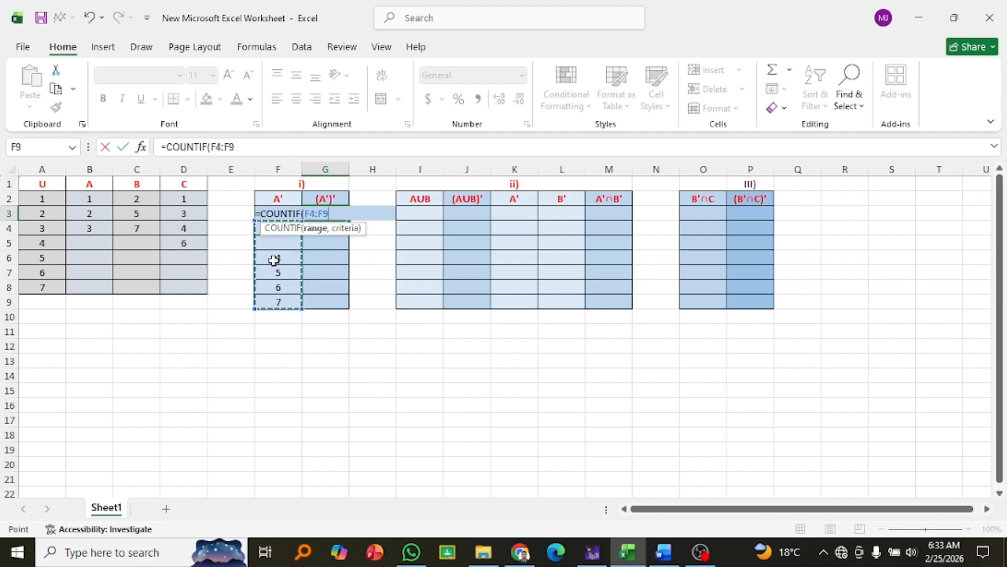
pyautogui.press('F4')
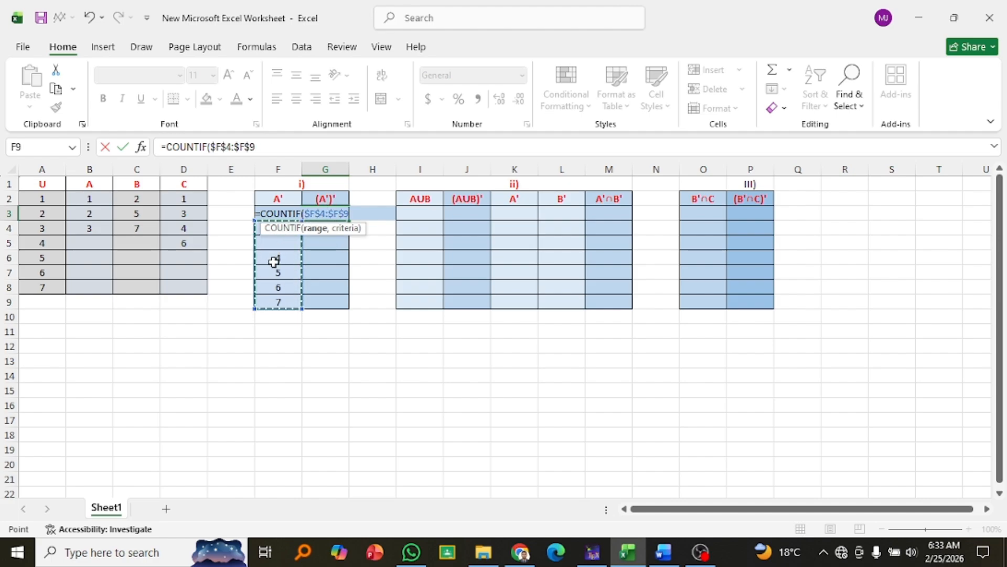
pyautogui.write(',')
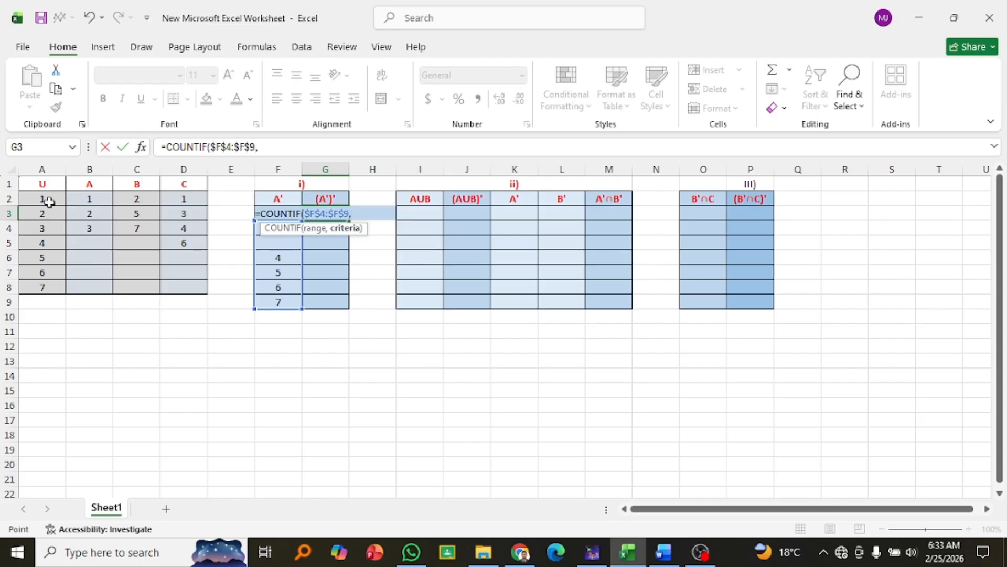
pyautogui.click(50, 199)
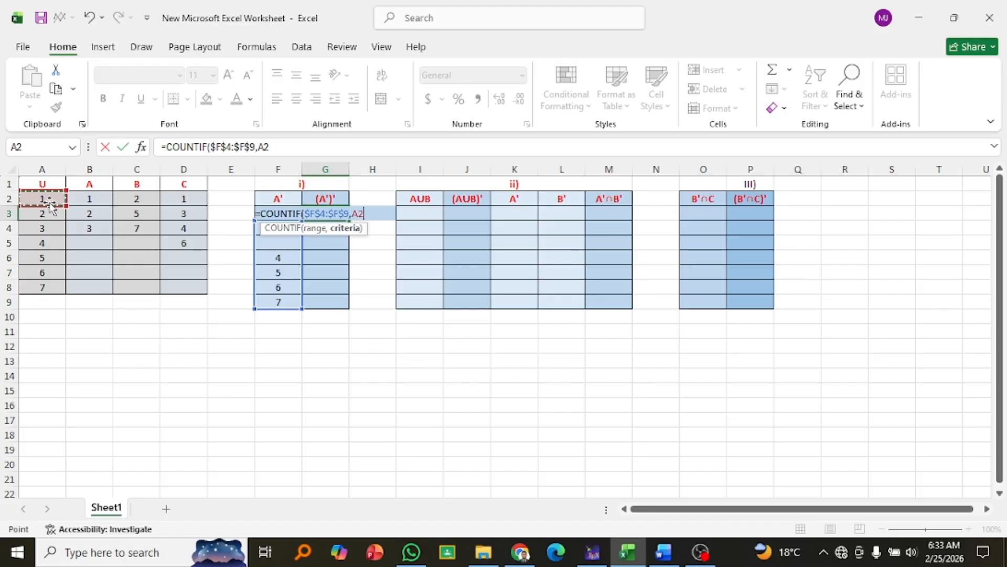
pyautogui.write(')')
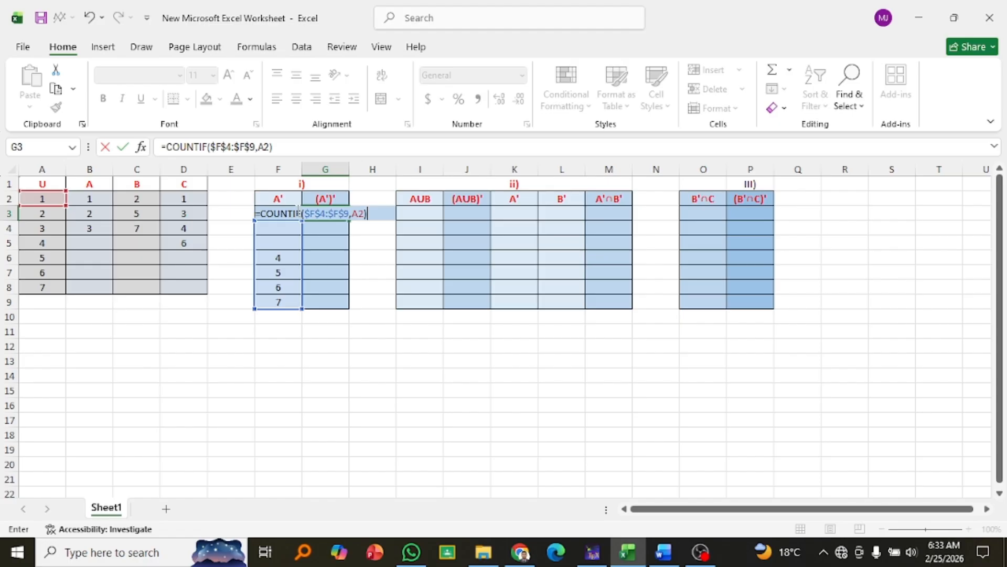
# - Wrap the COUNTIF in G3 in an IF so the formula reads =IF(COUNTIF($F$4:$F$9,A2)=0,A2,"")
pyautogui.click(260, 213)
pyautogui.write('if')
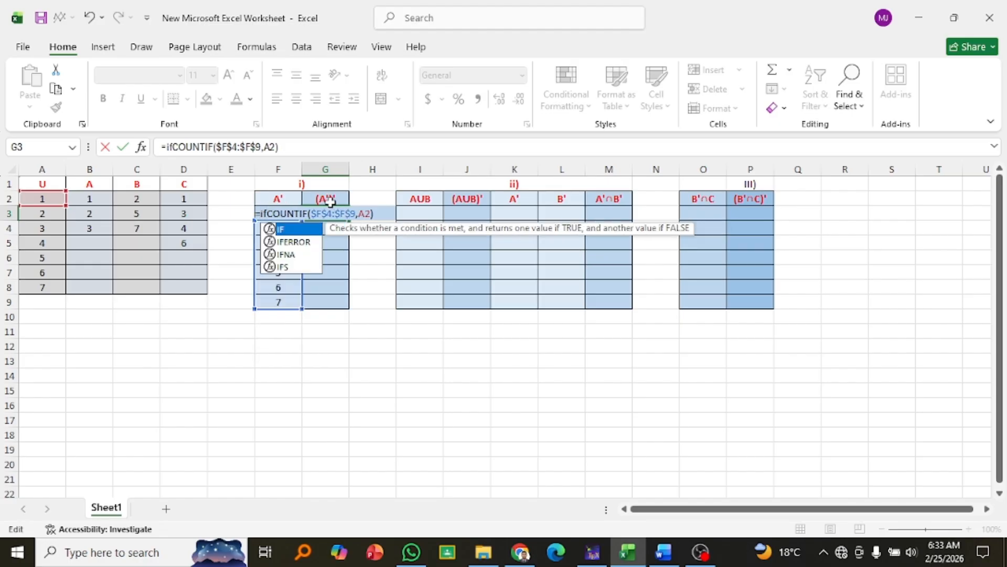
pyautogui.press('Tab')
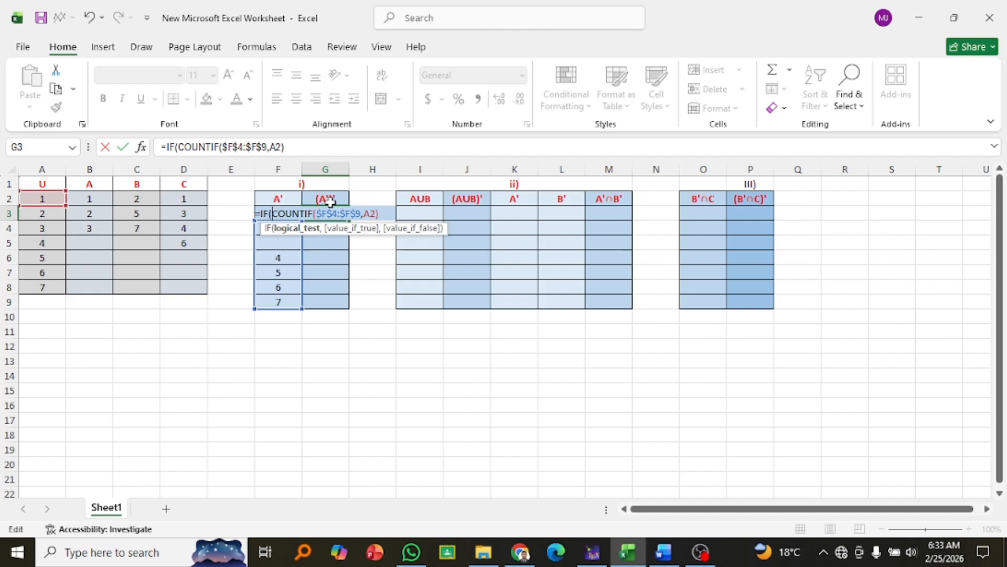
pyautogui.click(381, 213)
pyautogui.write('=0,')
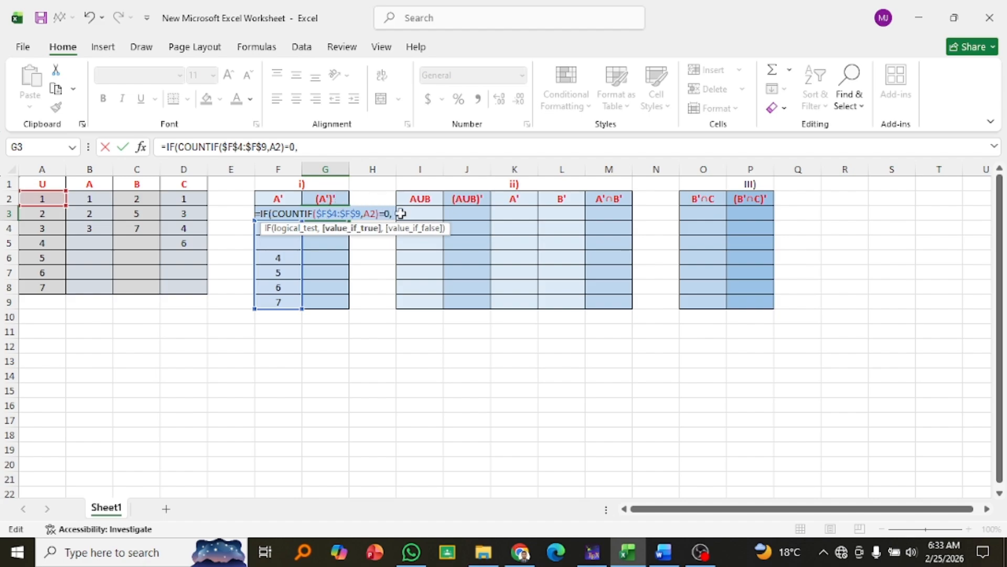
pyautogui.click(41, 199)
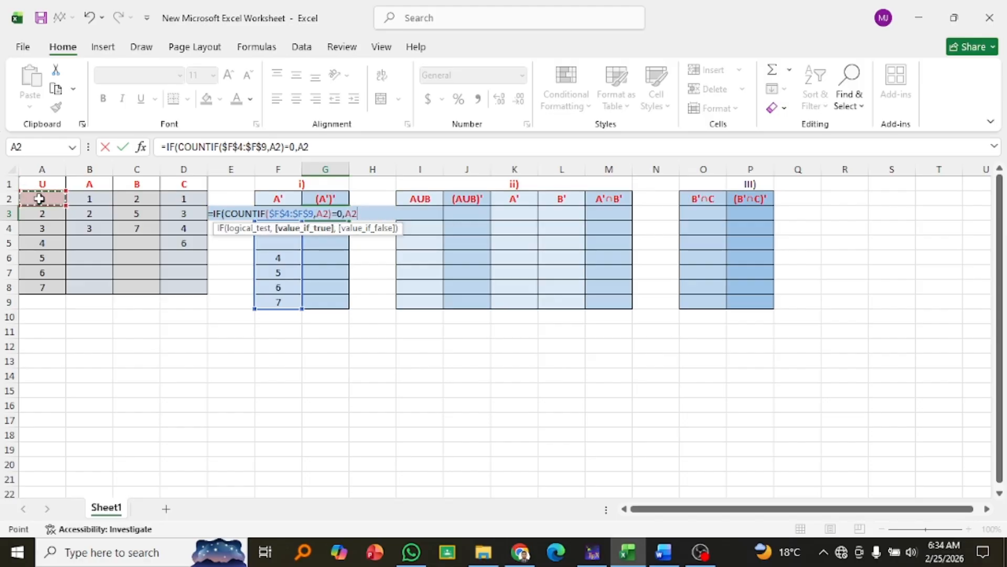
pyautogui.write(',')
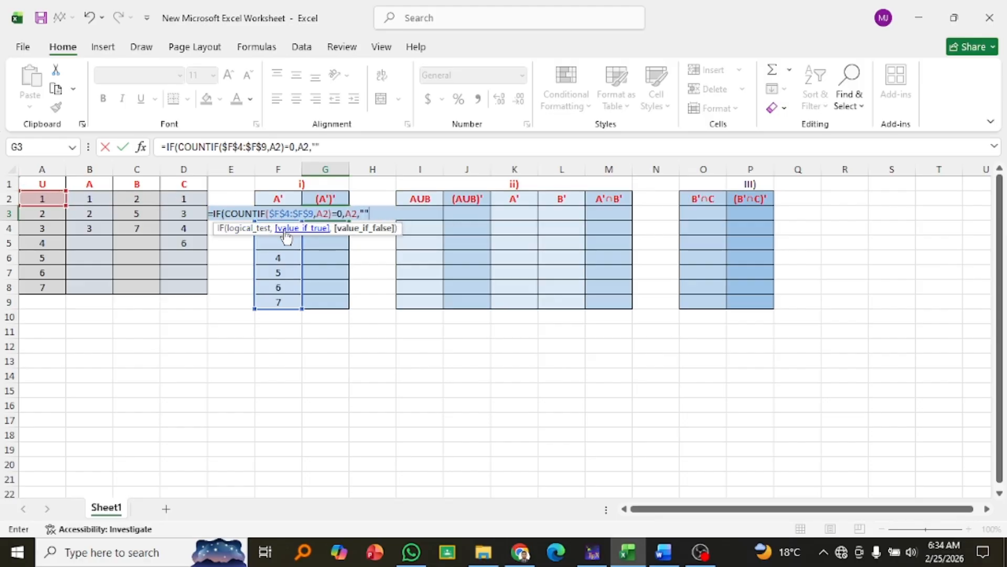
pyautogui.write('"")')
pyautogui.press('Return')
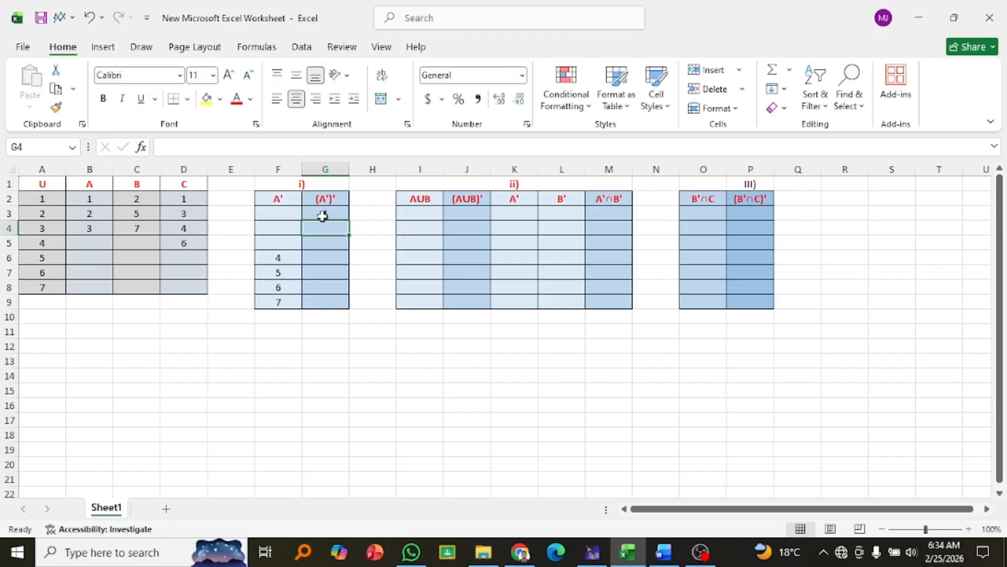
# - Fill the IF formula from G3 down through G9 to list the elements of (A')'
pyautogui.click(340, 214)
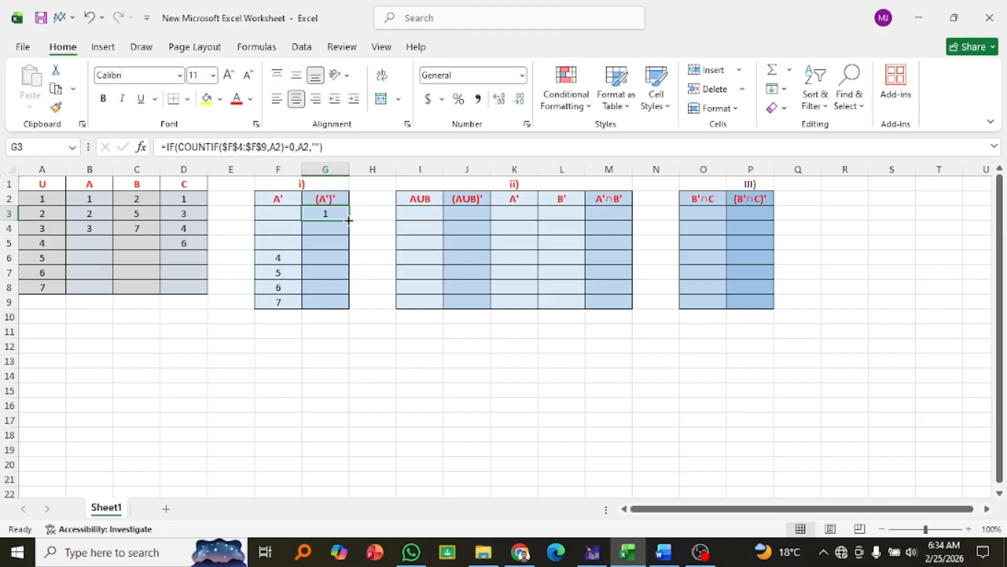
pyautogui.moveTo(348, 220); pyautogui.dragTo(336, 305)
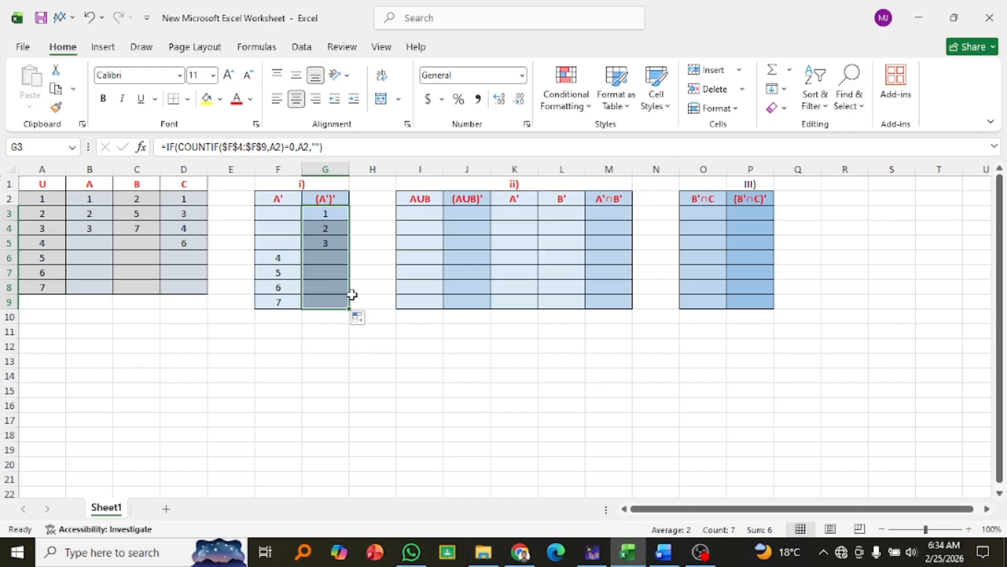
pyautogui.click(323, 265)
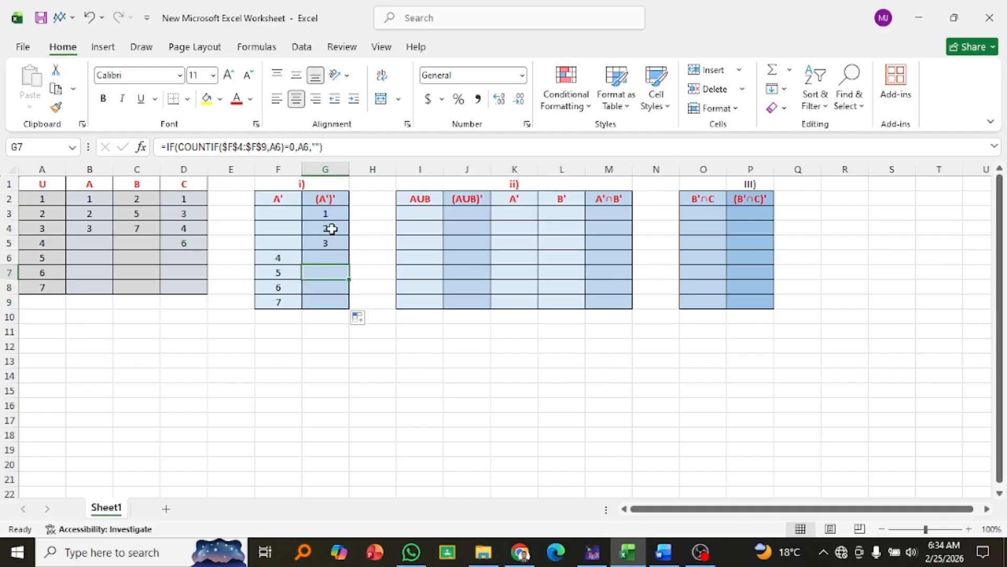
pyautogui.click(328, 212)
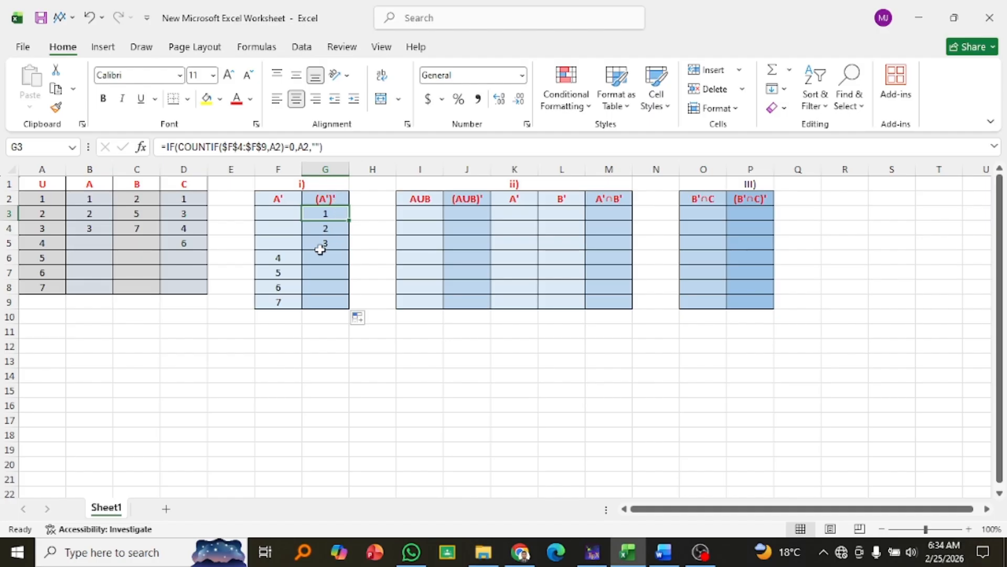
# - Compare the A' elements in F6:F9 and the (A')' elements in G3:G5 against set U
pyautogui.moveTo(283, 258); pyautogui.dragTo(280, 301)
pyautogui.hotkey('ctrl', 'c')
pyautogui.moveTo(38, 243); pyautogui.dragTo(36, 280)
pyautogui.hotkey('ctrl', 'v')
pyautogui.moveTo(44, 198); pyautogui.dragTo(47, 220)
pyautogui.moveTo(326, 215); pyautogui.dragTo(333, 236)
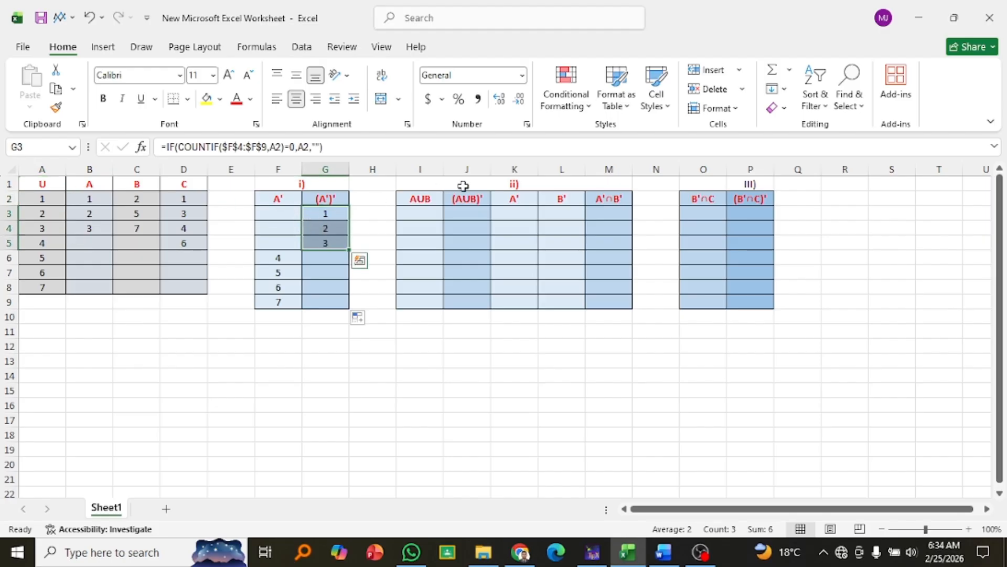
# - Review the elements of sets A and B and begin a VSTACK formula in I3 under AUB
pyautogui.click(414, 220)
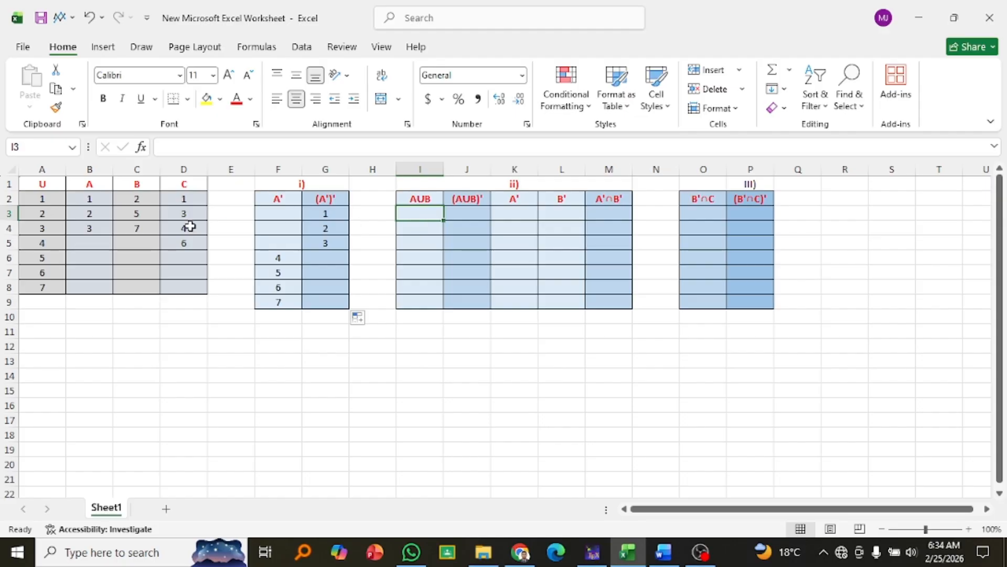
pyautogui.moveTo(93, 201); pyautogui.dragTo(102, 220)
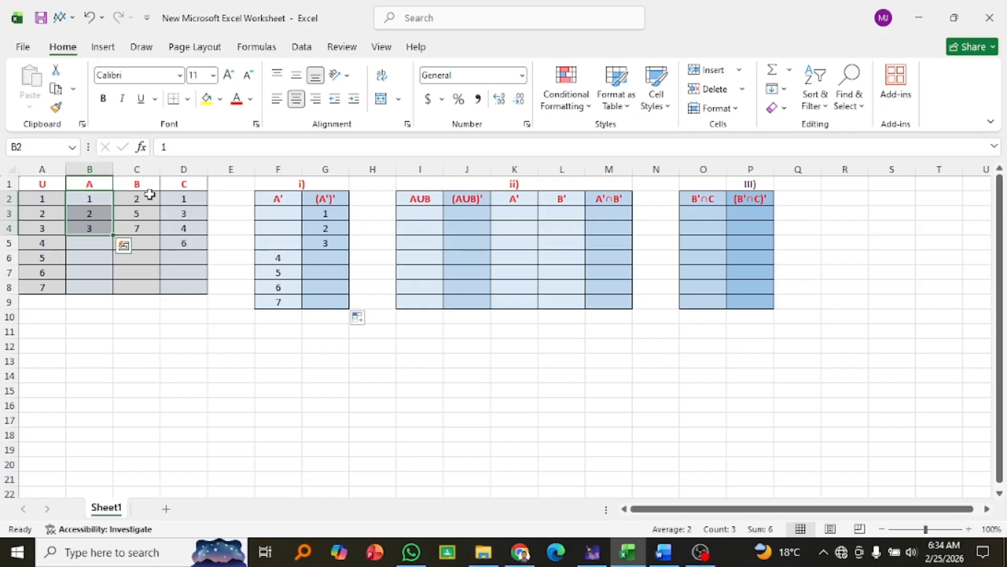
pyautogui.moveTo(140, 199); pyautogui.dragTo(149, 221)
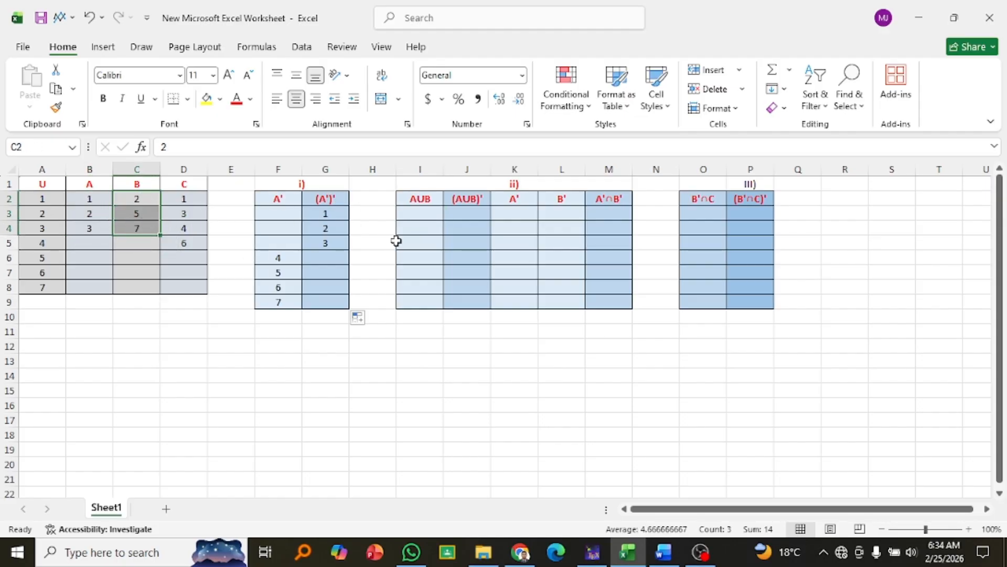
pyautogui.click(420, 217)
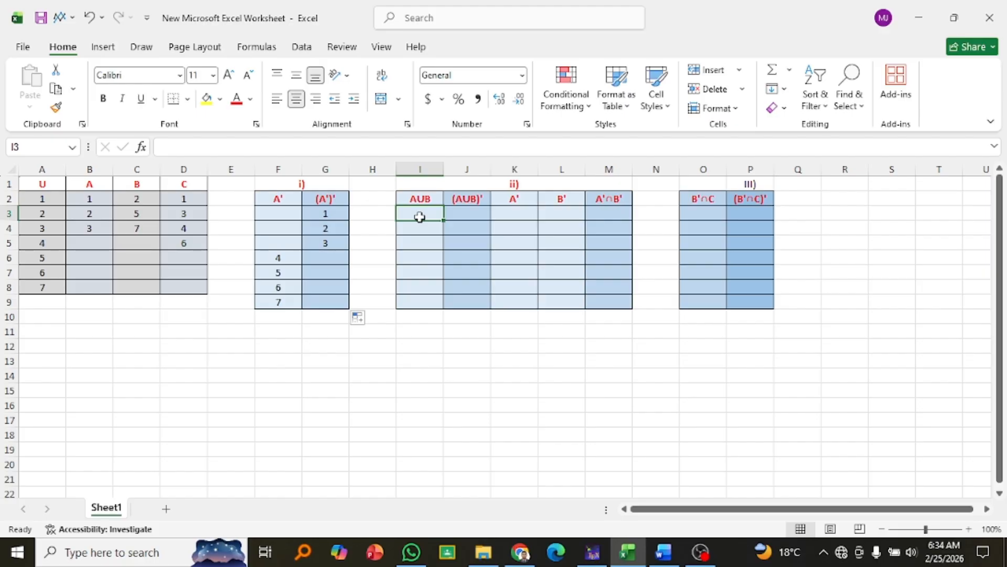
pyautogui.write('=')
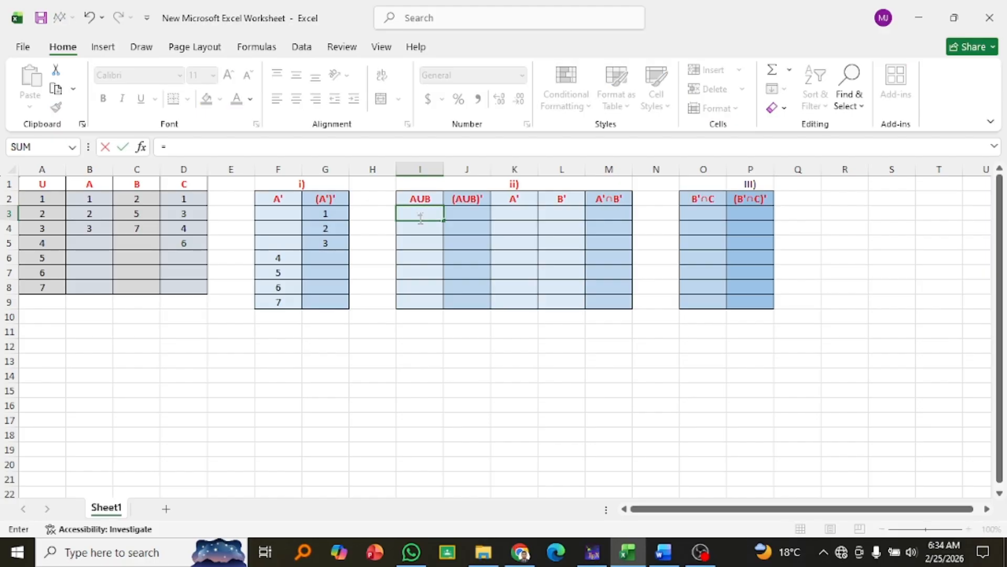
pyautogui.write('vs')
pyautogui.press('Tab')
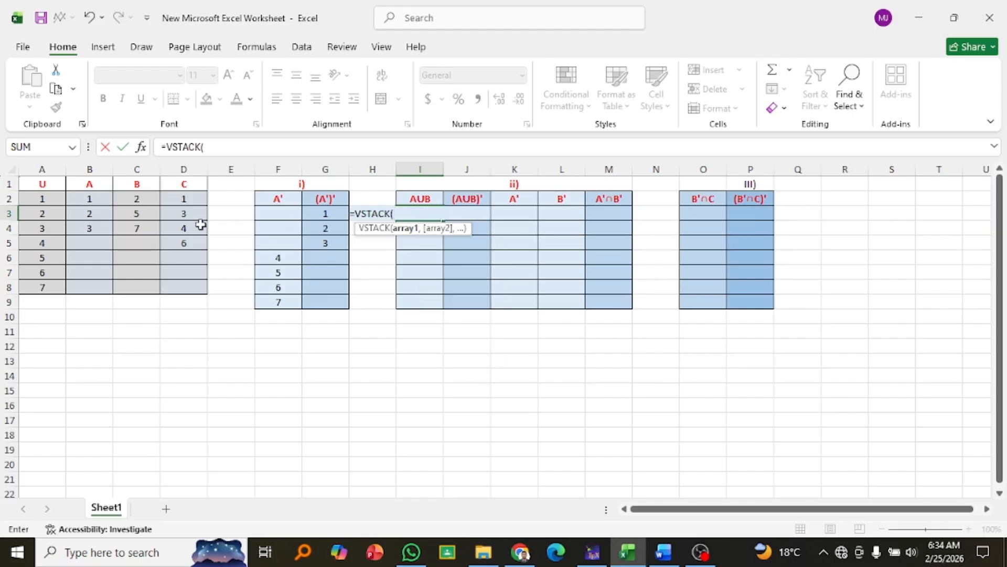
pyautogui.moveTo(89, 198); pyautogui.dragTo(88, 226)
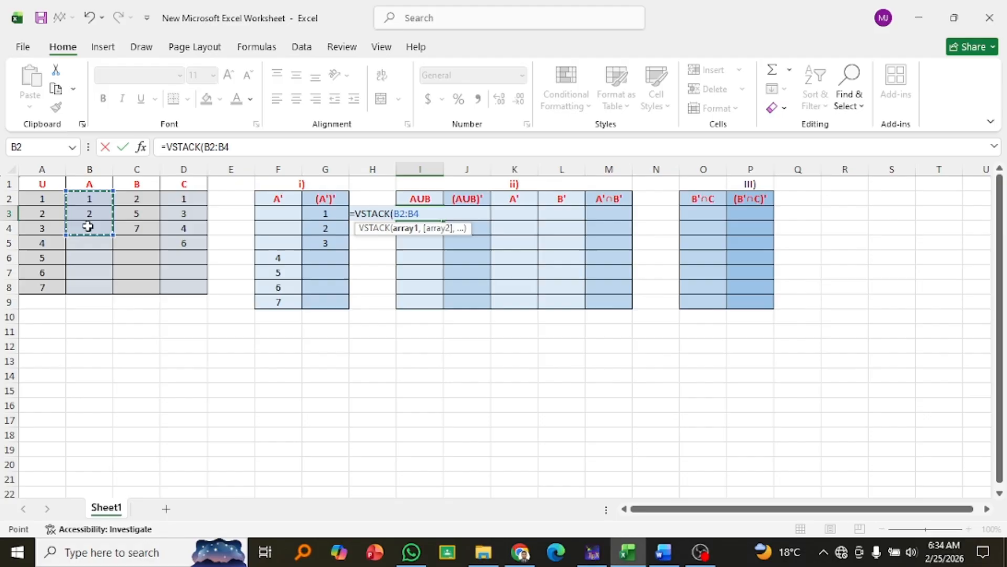
pyautogui.write(',')
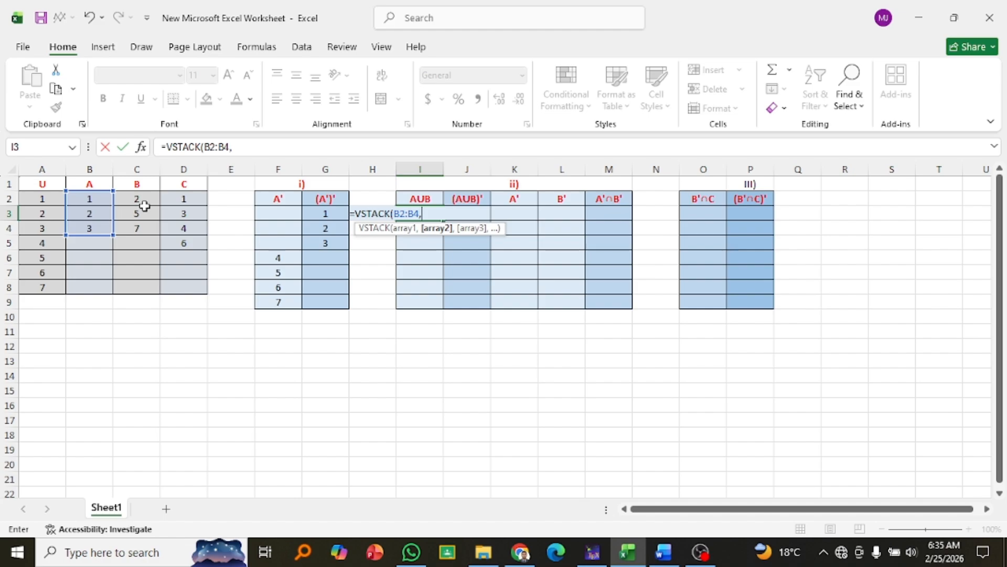
pyautogui.press('BackSpace')
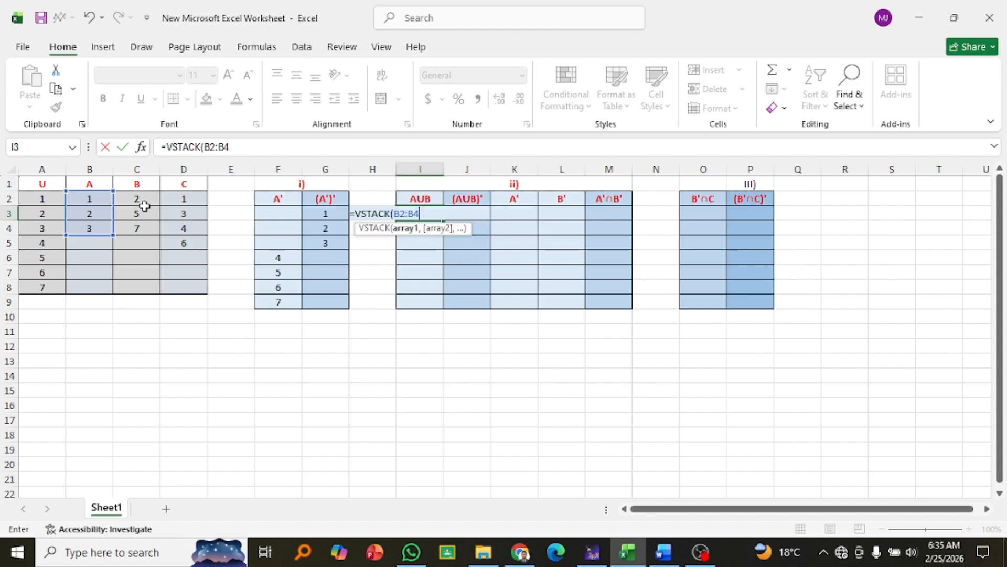
pyautogui.press('F4')
pyautogui.press('F4')
pyautogui.doubleClick(419, 213)
pyautogui.press('F4')
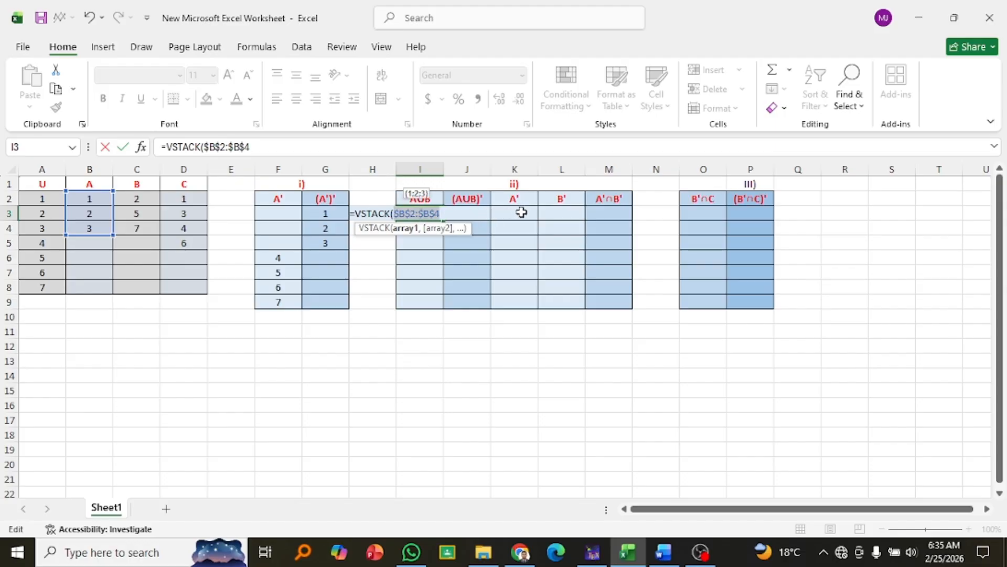
pyautogui.write(',')
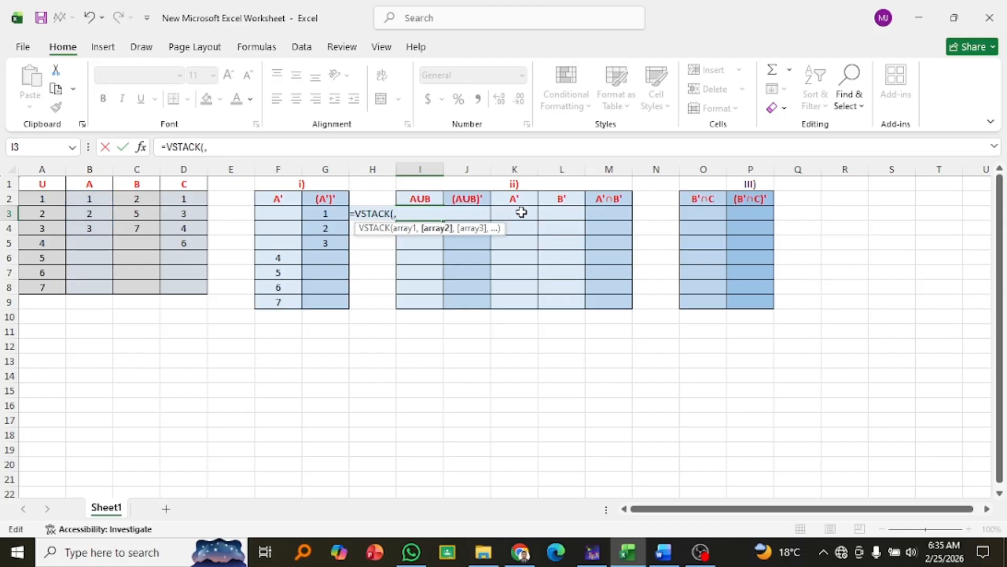
pyautogui.press('BackSpace')
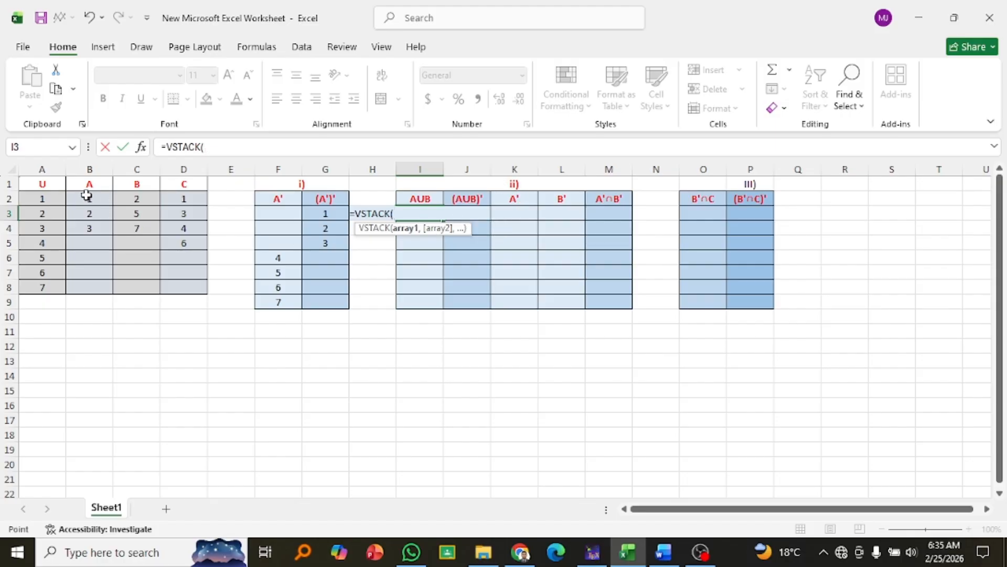
# - Complete the union formula in I3 as =VSTACK($B$2:$B$4,$C$2:$C$4) to stack sets A and B
pyautogui.moveTo(88, 195); pyautogui.dragTo(87, 223)
pyautogui.press('F4')
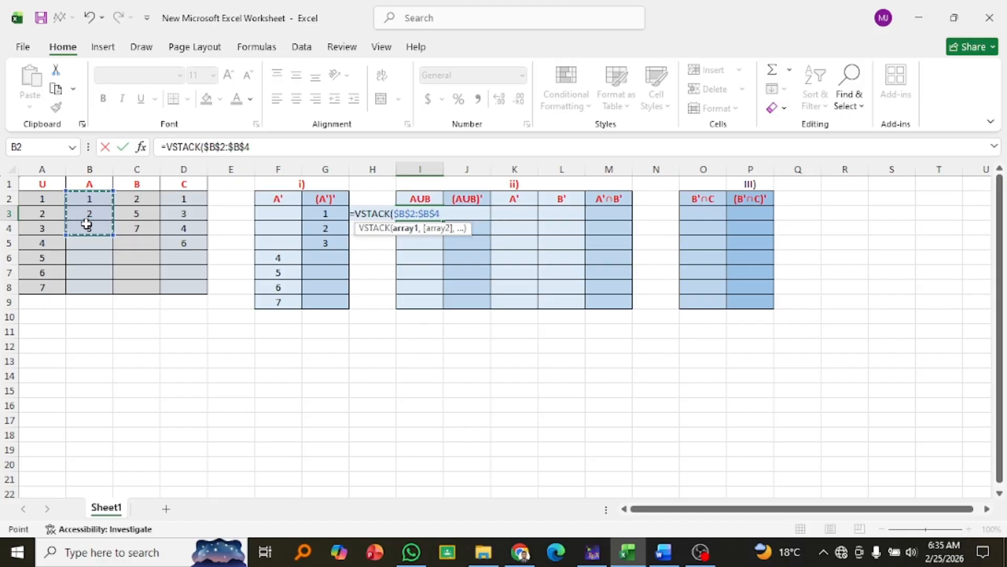
pyautogui.write(',')
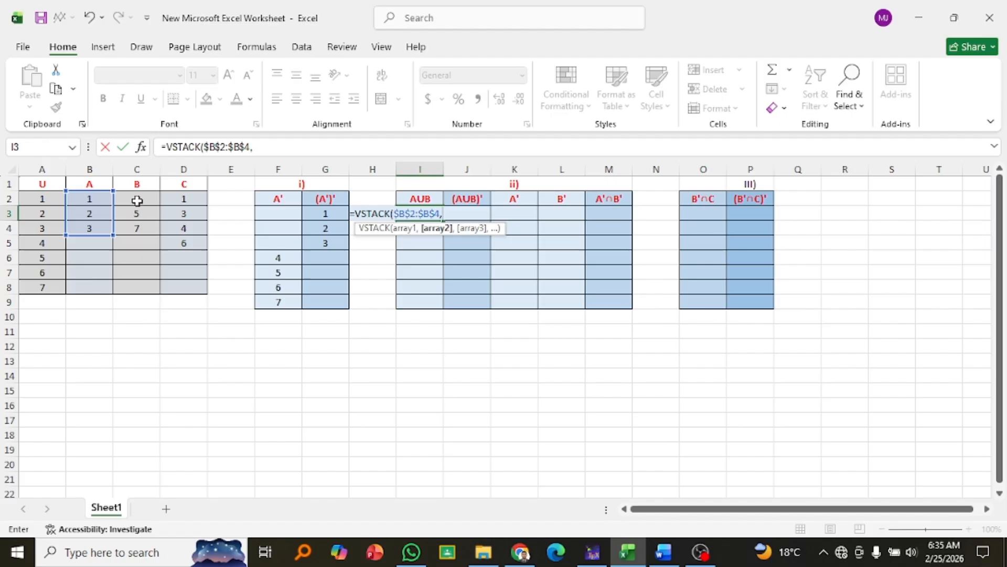
pyautogui.moveTo(137, 201); pyautogui.dragTo(139, 226)
pyautogui.press('F4')
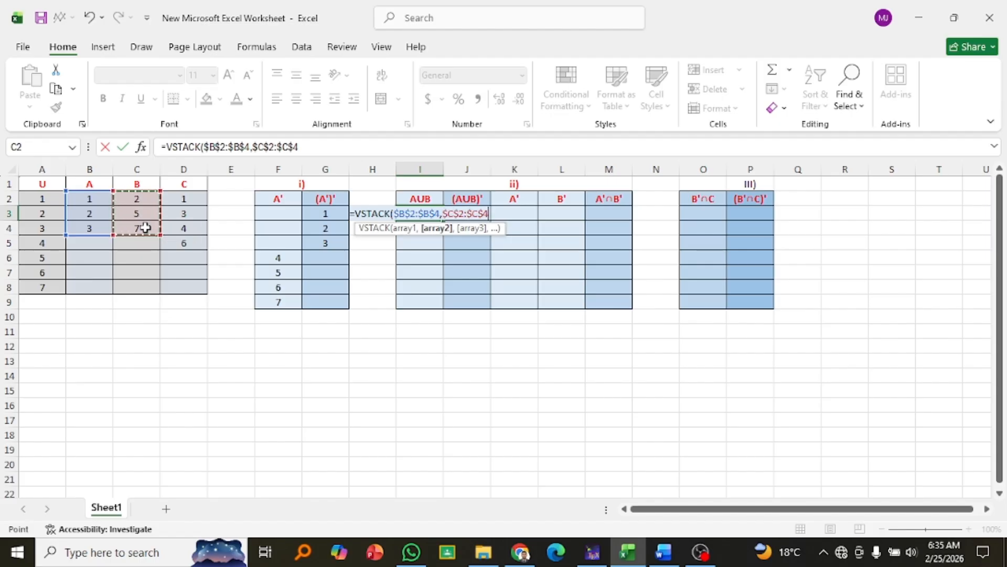
pyautogui.write(')')
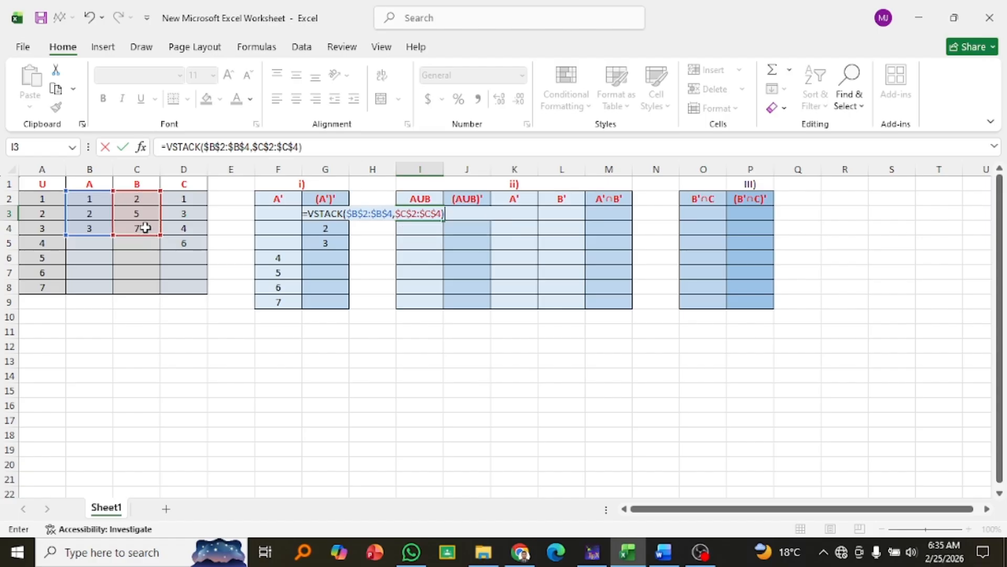
pyautogui.press('Return')
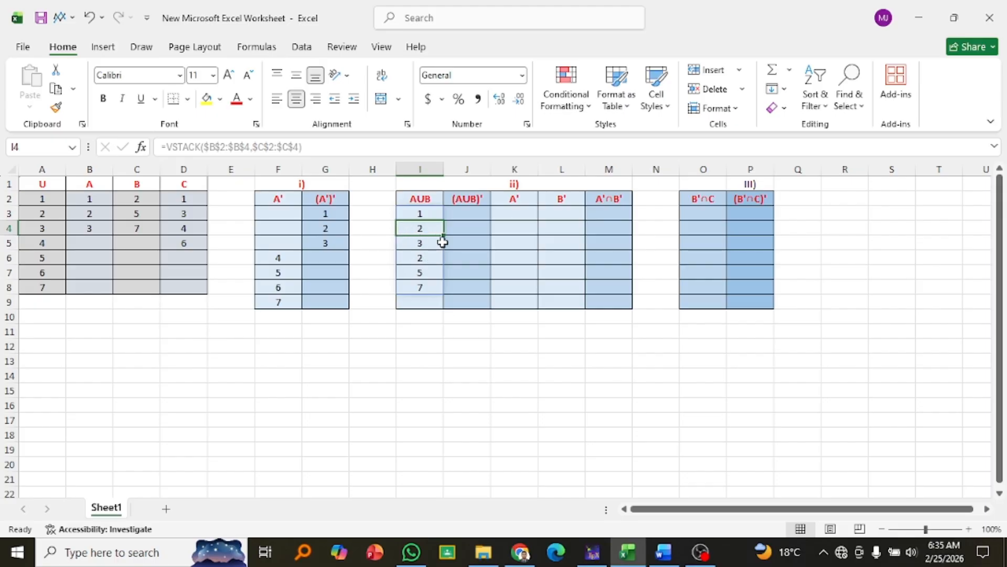
# - Wrap the VSTACK in I3 in UNIQUE so the formula reads =UNIQUE(VSTACK($B$2:$B$4,$C$2:$C$4)), removing duplicate elements from AUB
pyautogui.doubleClick(429, 213)
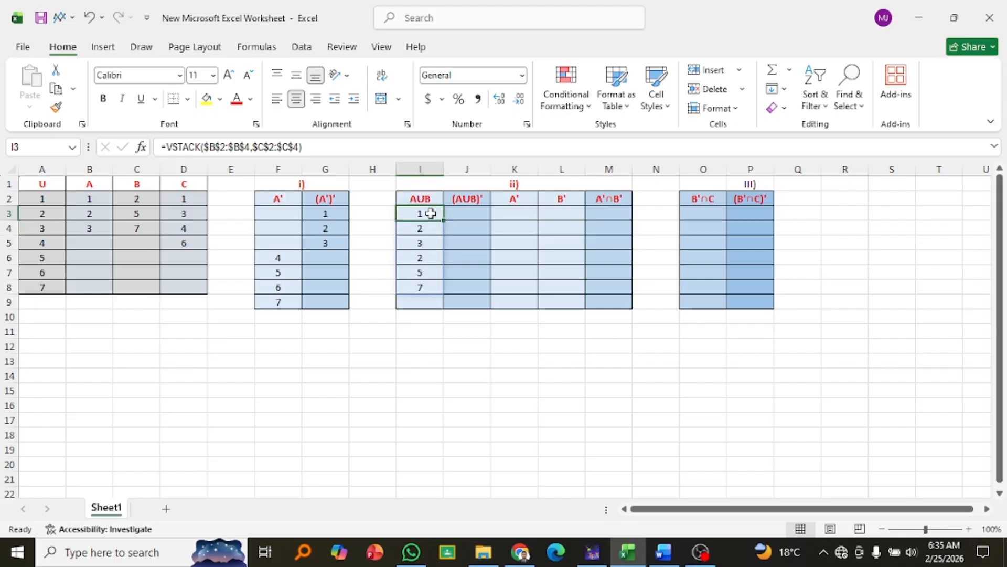
pyautogui.click(323, 214)
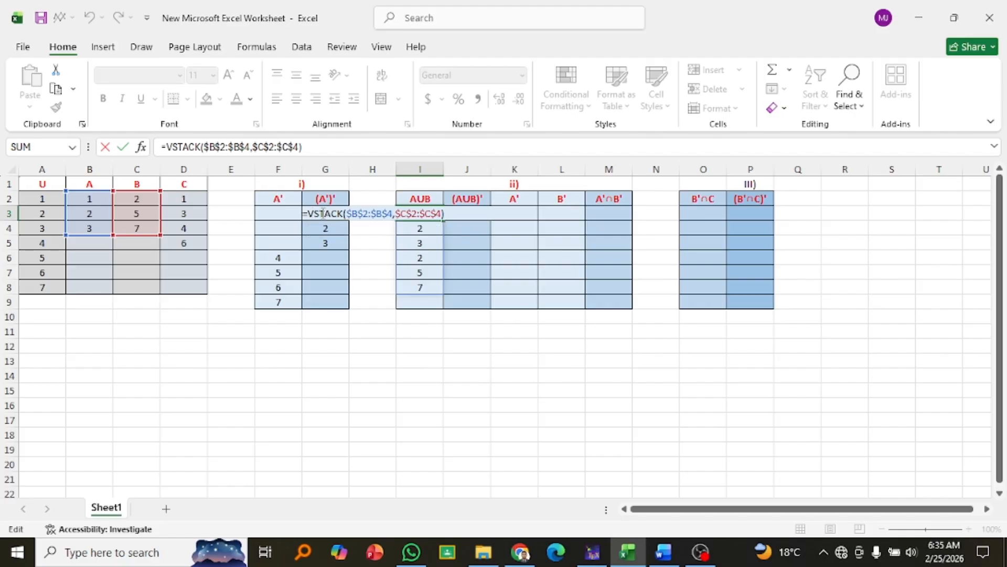
pyautogui.write('uni')
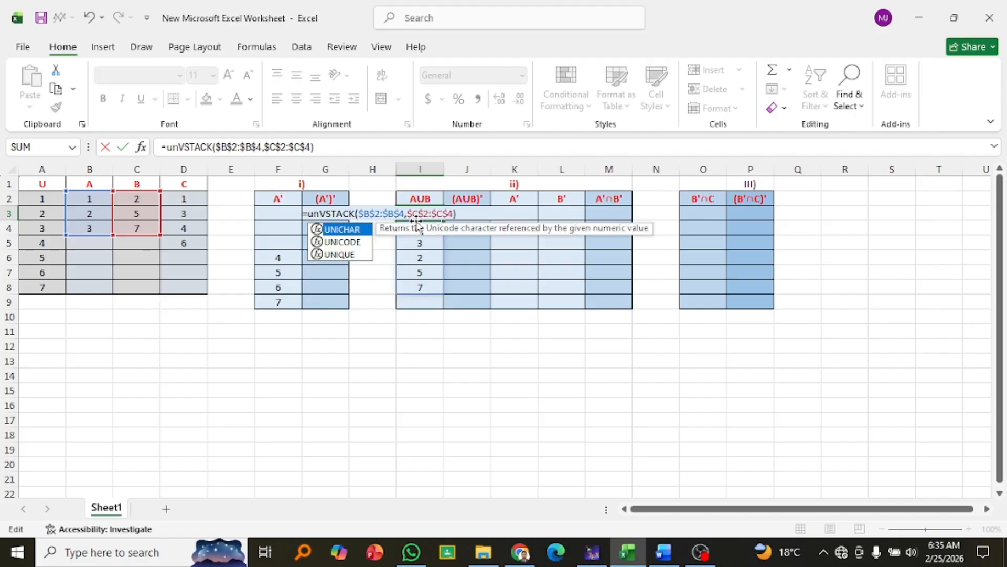
pyautogui.write('que')
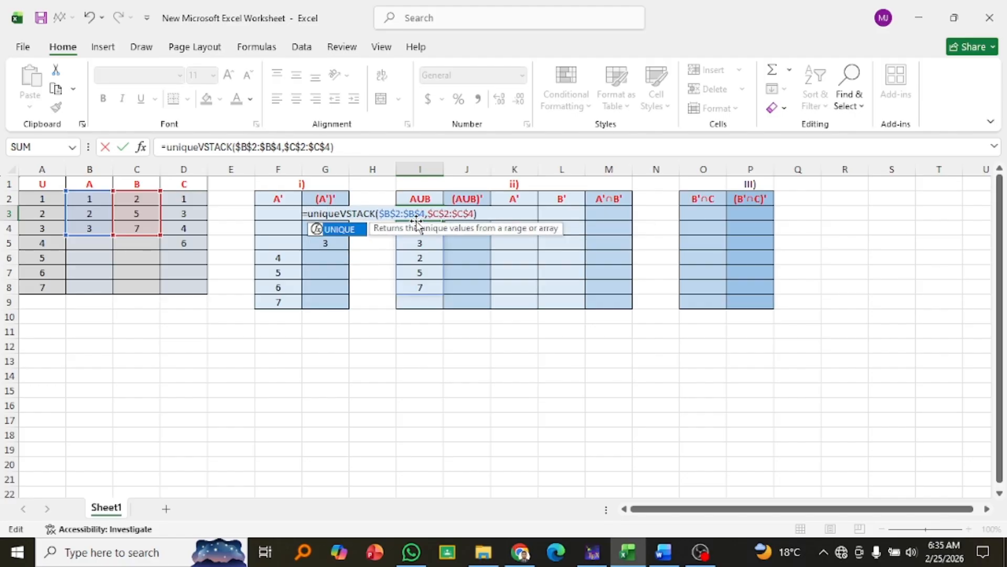
pyautogui.press('Tab')
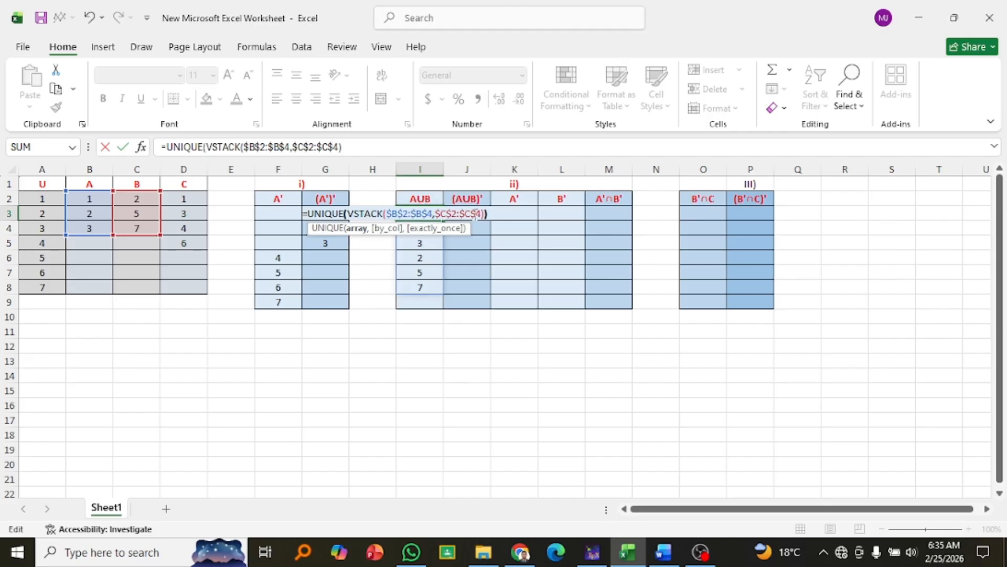
pyautogui.press('Return')
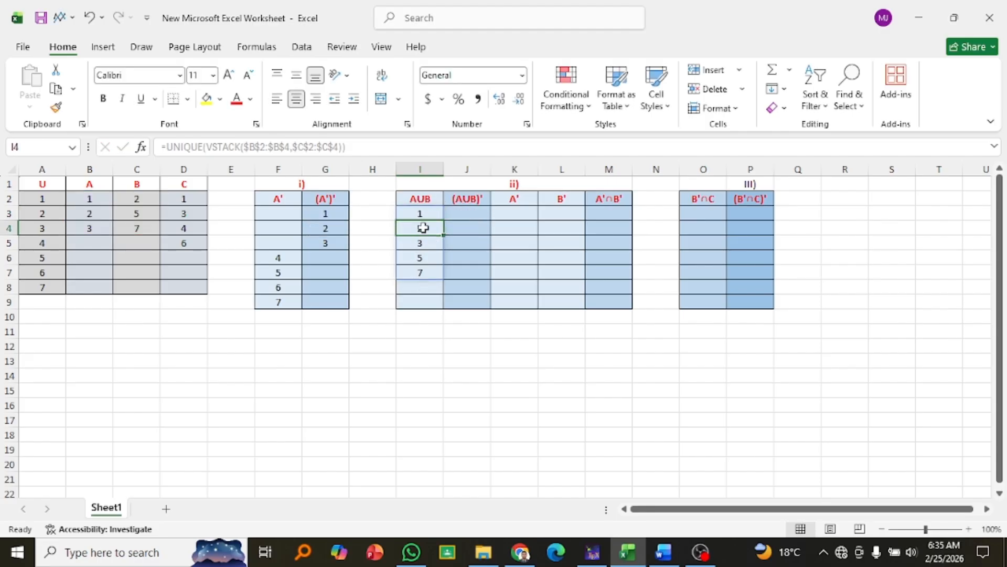
pyautogui.click(418, 269)
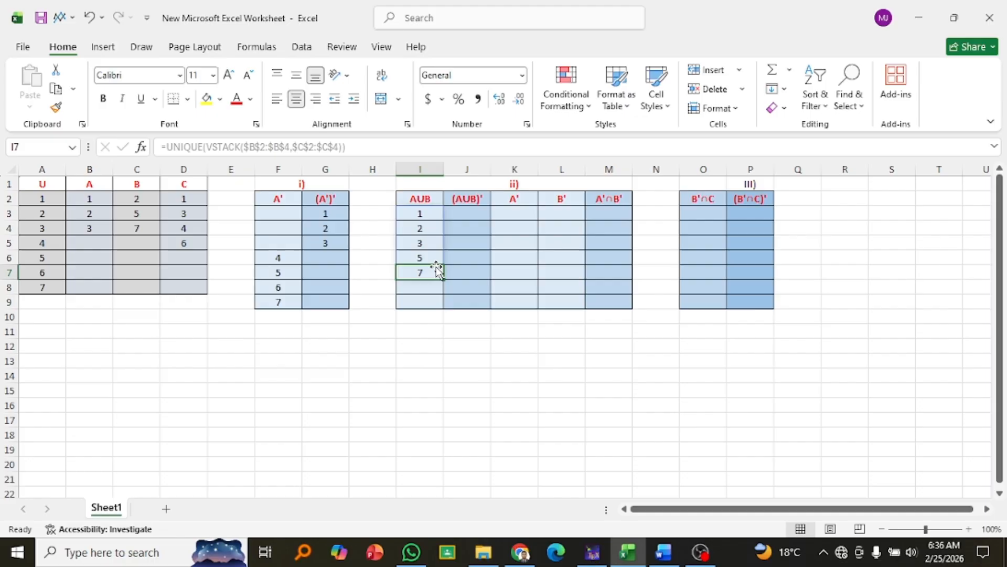
# - Build =COUNTIF($I$3#,A2) in J3 under (AUB)' to count each U element within the AUB results
pyautogui.click(475, 212)
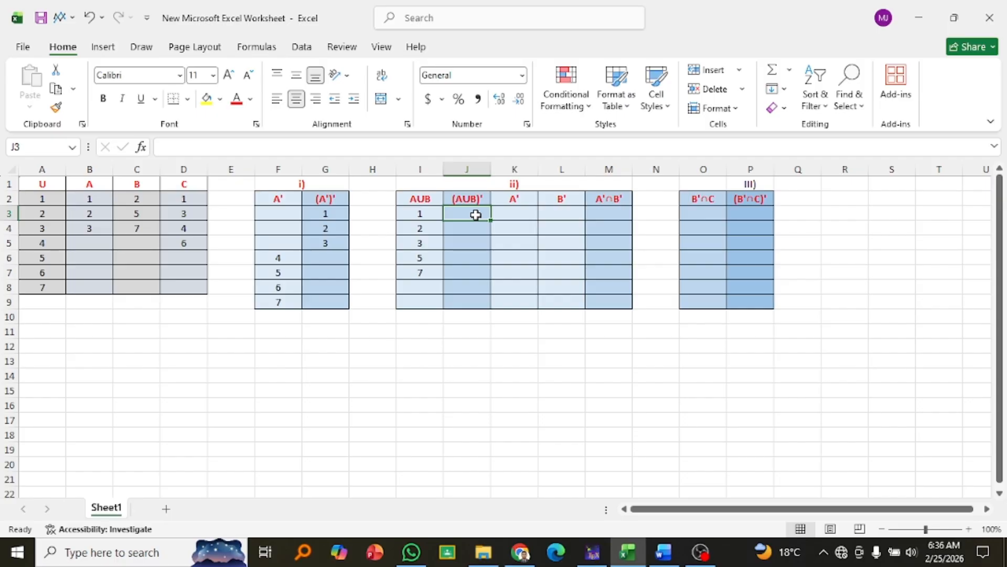
pyautogui.write('=')
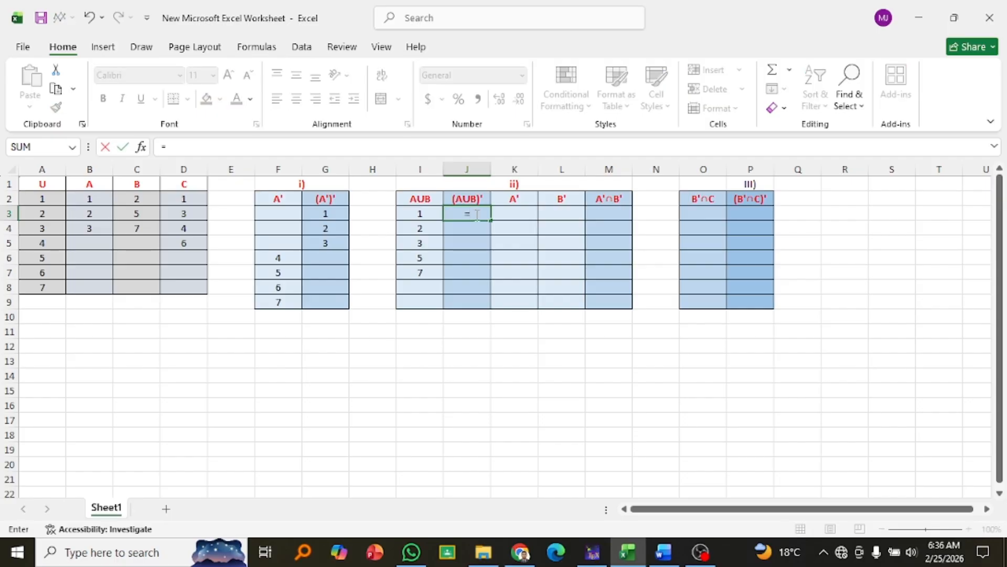
pyautogui.write('co')
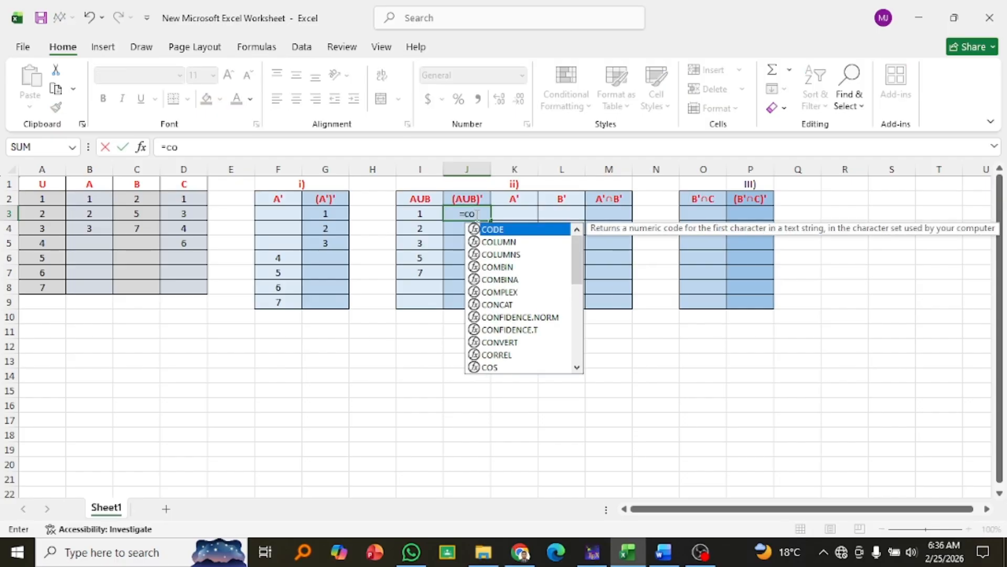
pyautogui.write('untif')
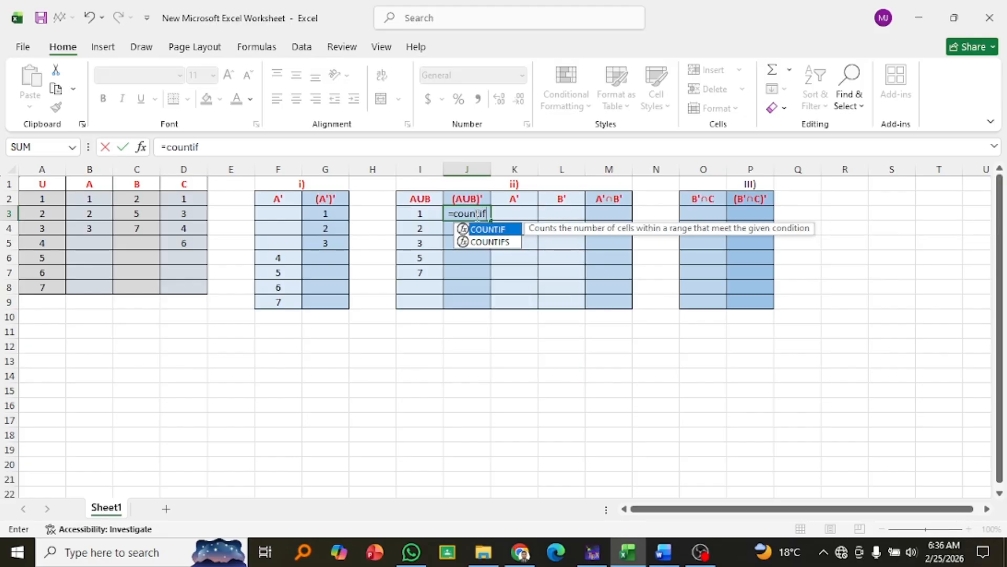
pyautogui.press('Tab')
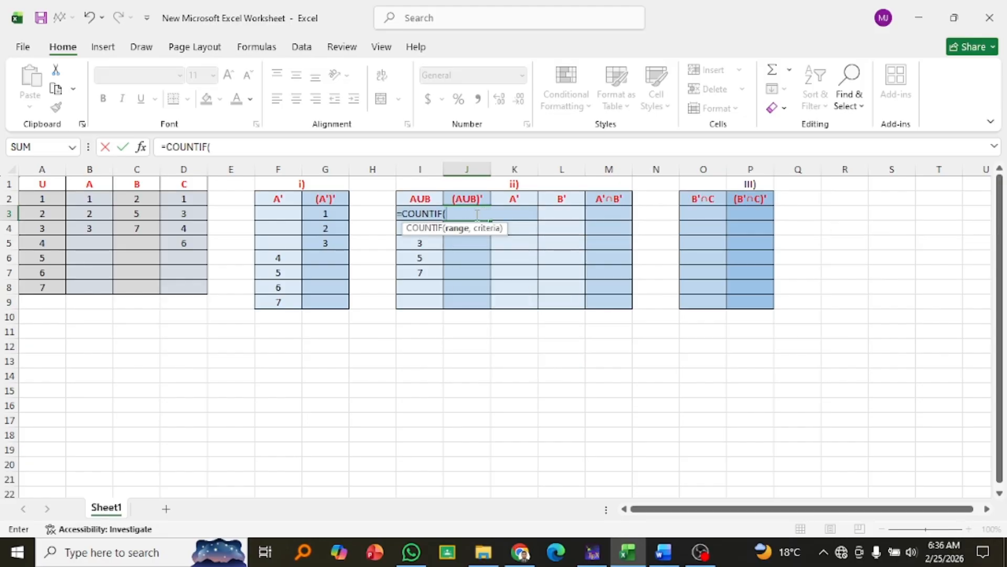
pyautogui.moveTo(423, 272); pyautogui.dragTo(419, 214)
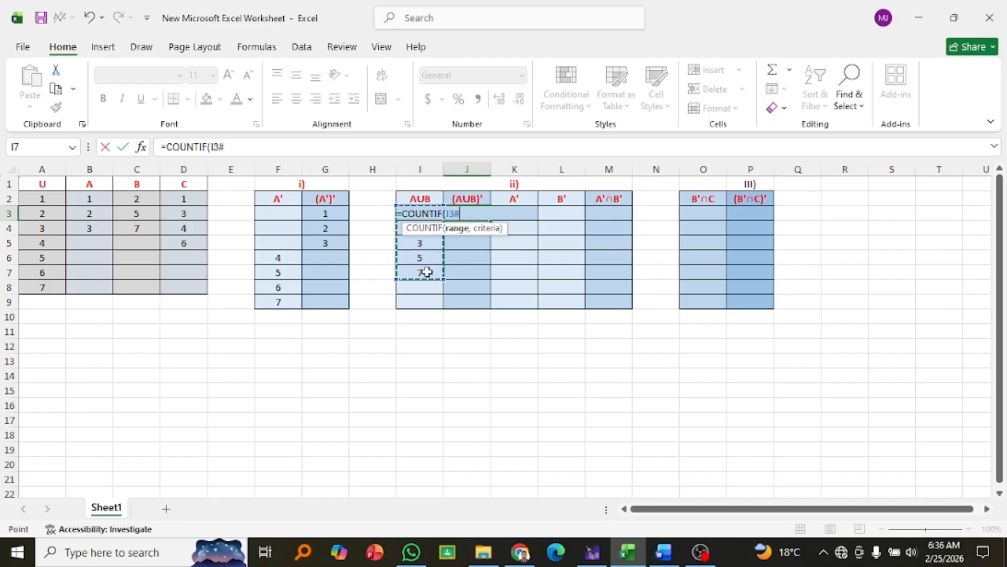
pyautogui.press('F4')
pyautogui.write(',')
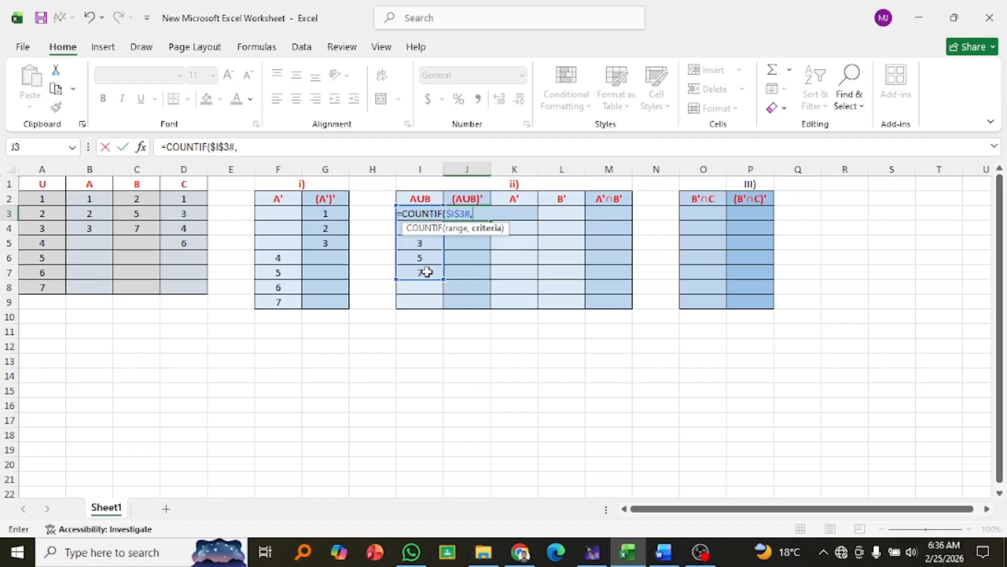
pyautogui.click(52, 196)
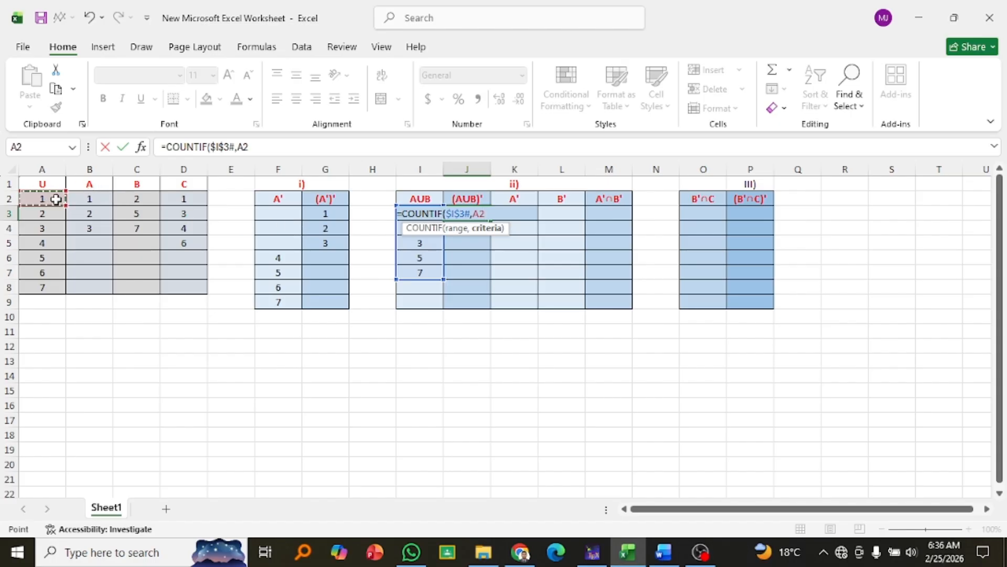
pyautogui.write(')')
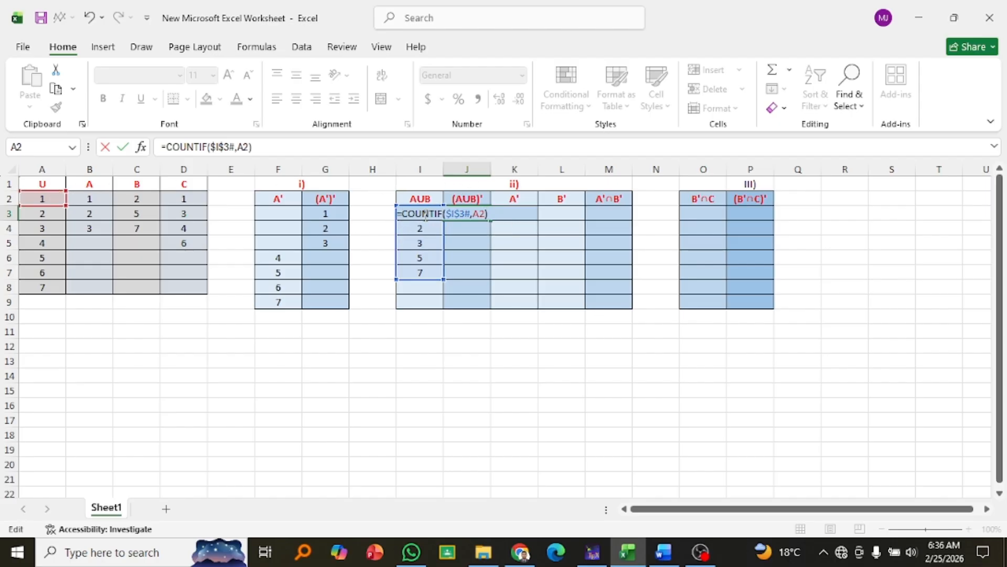
# - Wrap the COUNTIF in J3 in an IF so the formula reads =IF(COUNTIF($I$3#,A2)=0,A2,"")
pyautogui.write('if')
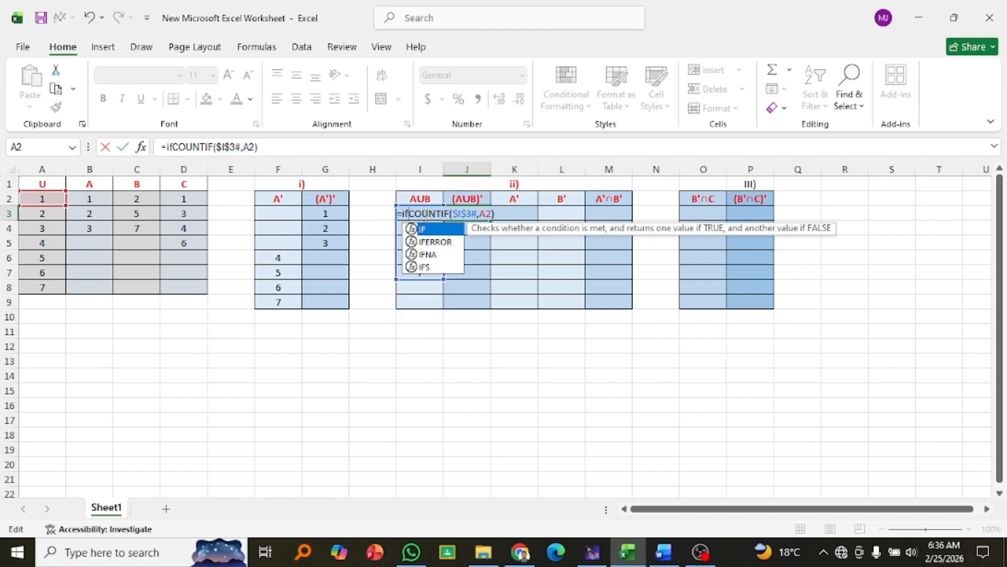
pyautogui.press('Tab')
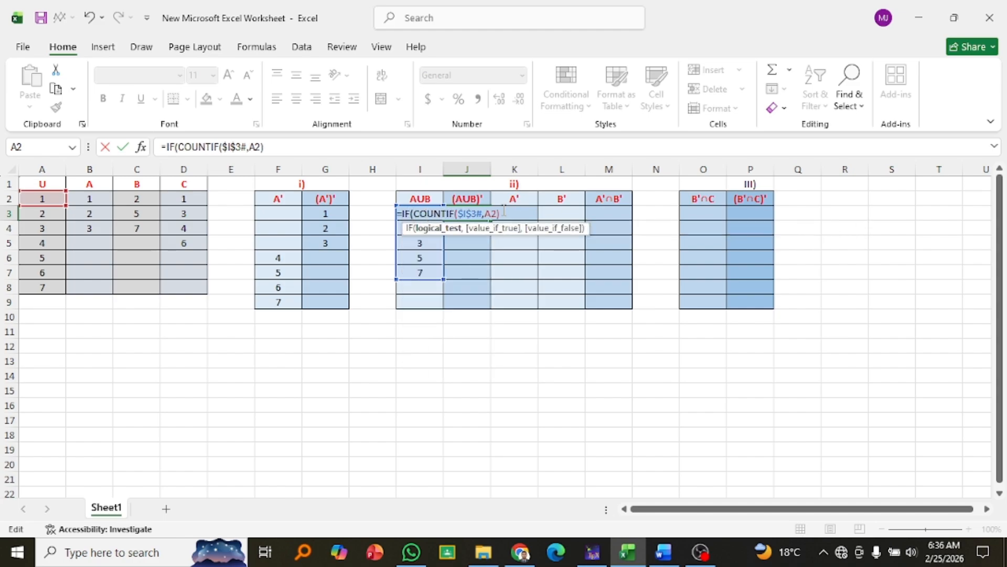
pyautogui.write('=0,')
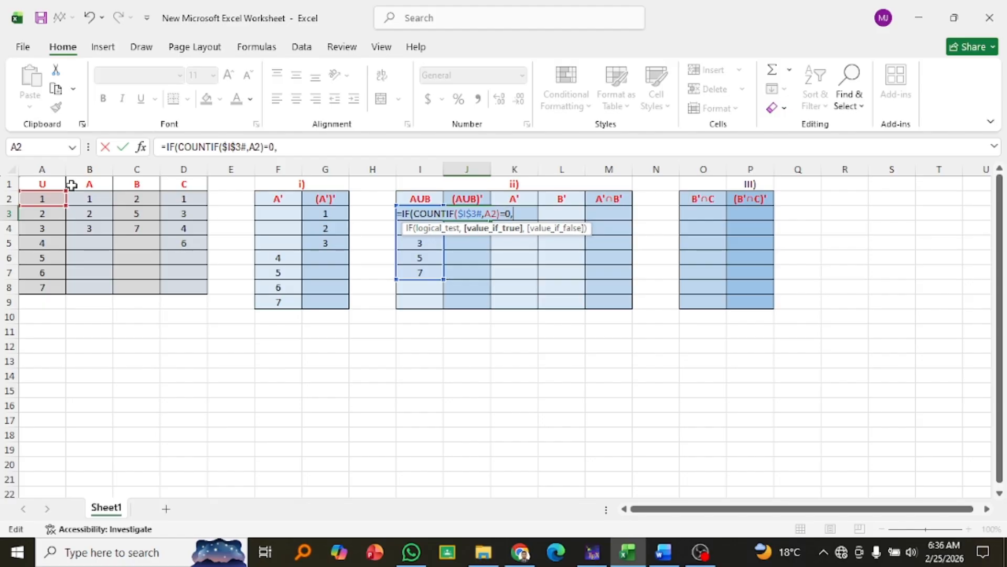
pyautogui.click(47, 199)
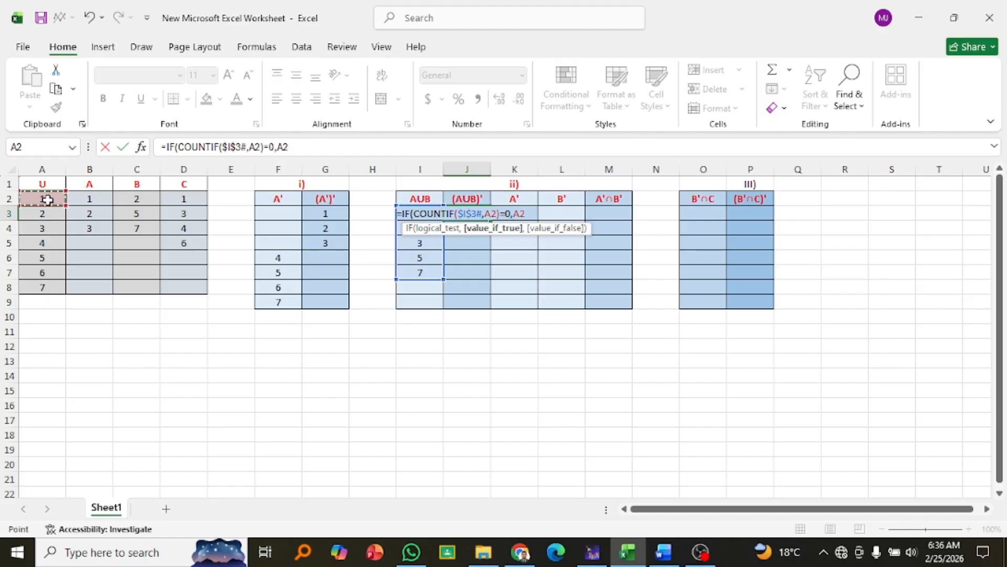
pyautogui.write(',"")')
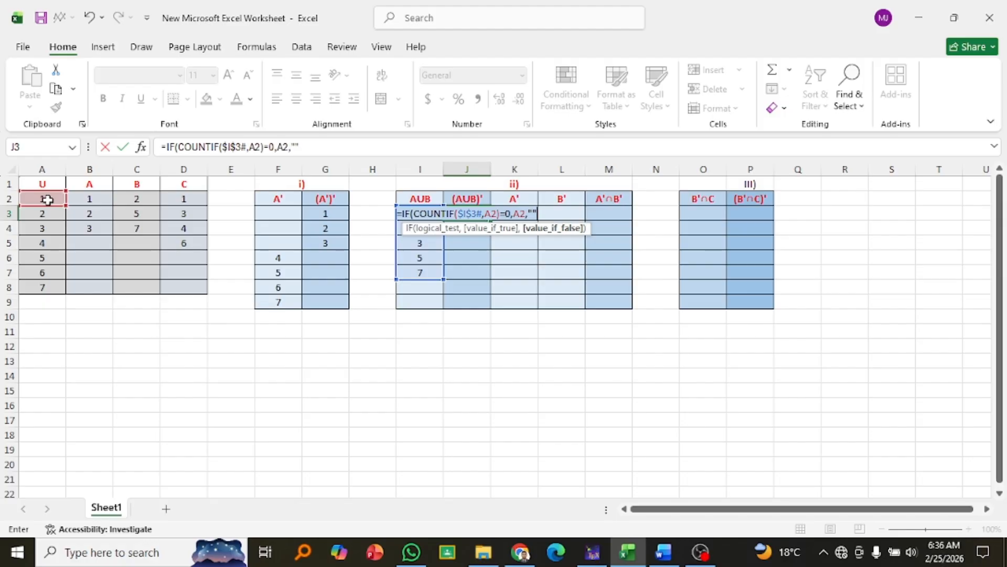
pyautogui.press('Return')
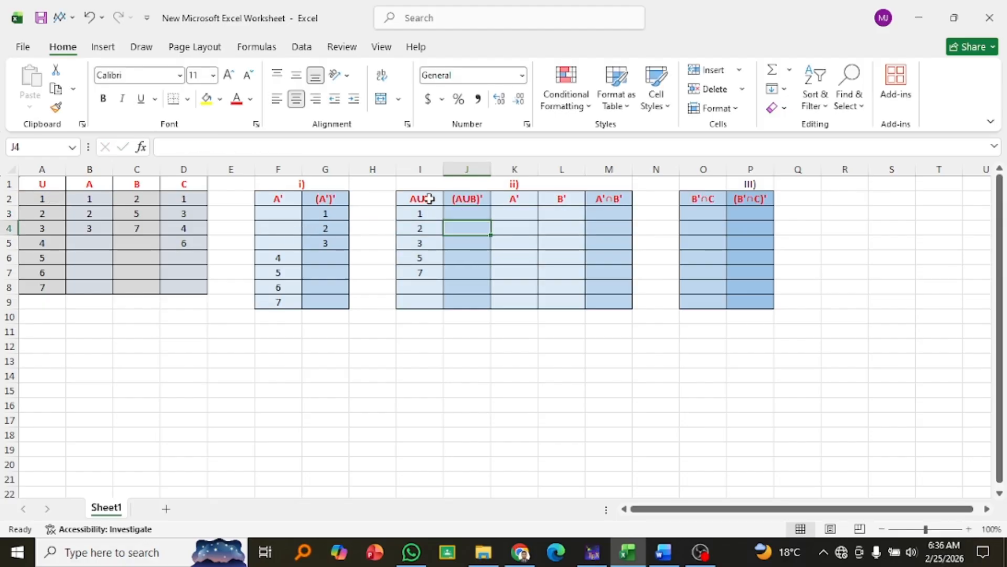
# - Fill the (AUB)' formula from J3 down through J9
pyautogui.click(476, 215)
pyautogui.moveTo(492, 220); pyautogui.dragTo(515, 292)
pyautogui.click(475, 256)
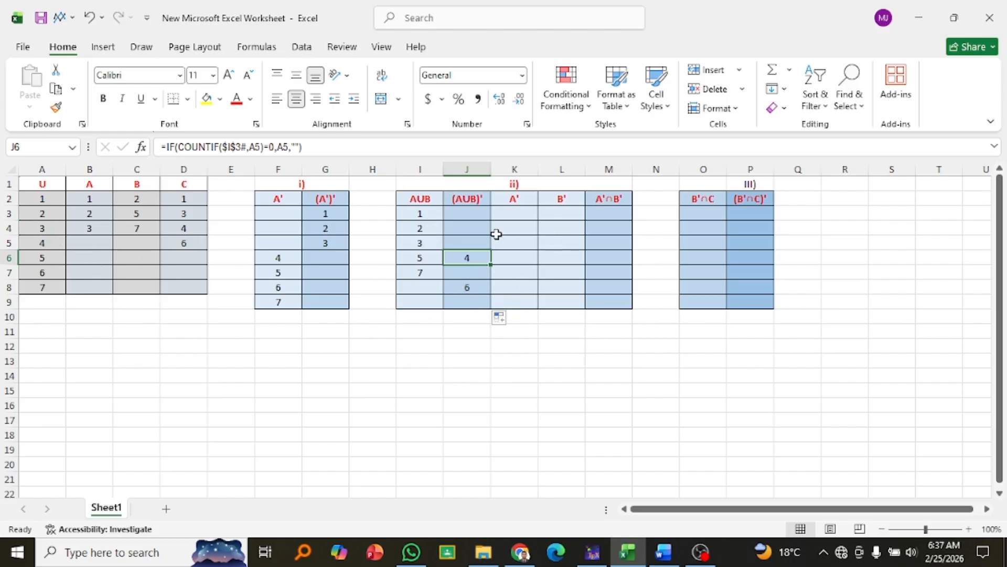
# - Copy the A' formula text =IF(COUNTIF($B$2:$B$4,A2)=0,A2,"") from F3 into K3 without shifting its references
pyautogui.click(512, 211)
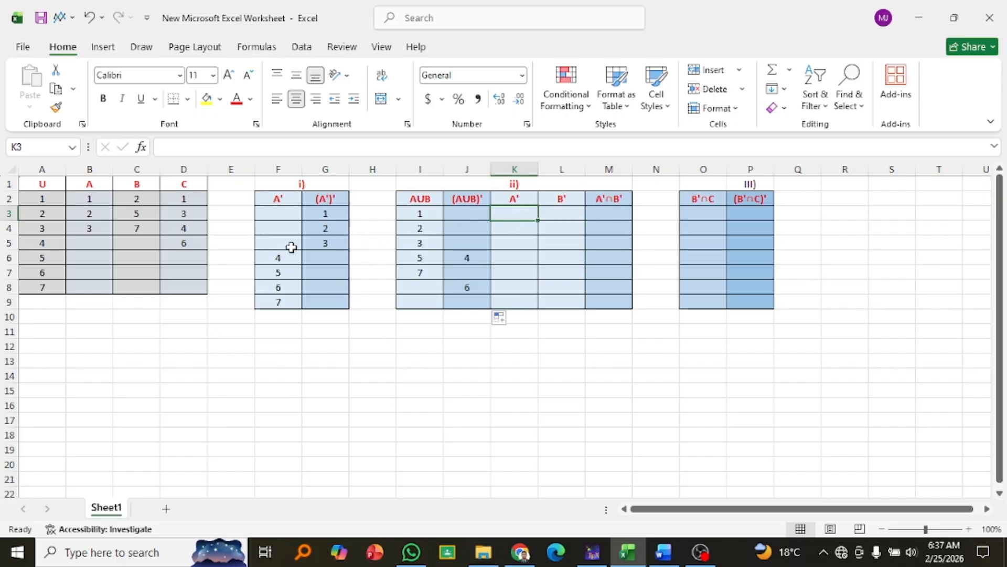
pyautogui.click(288, 213)
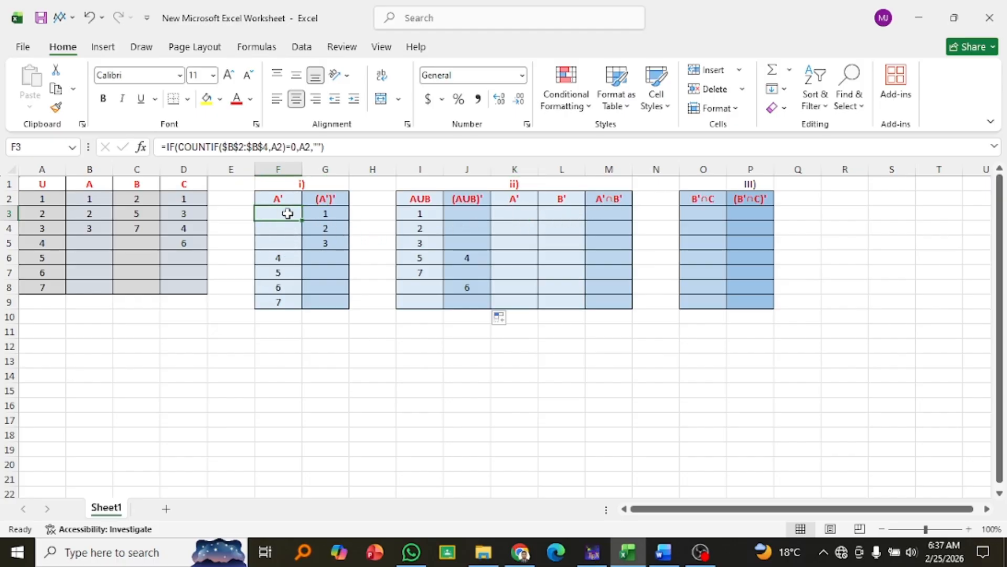
pyautogui.doubleClick(258, 147)
pyautogui.tripleClick(258, 148)
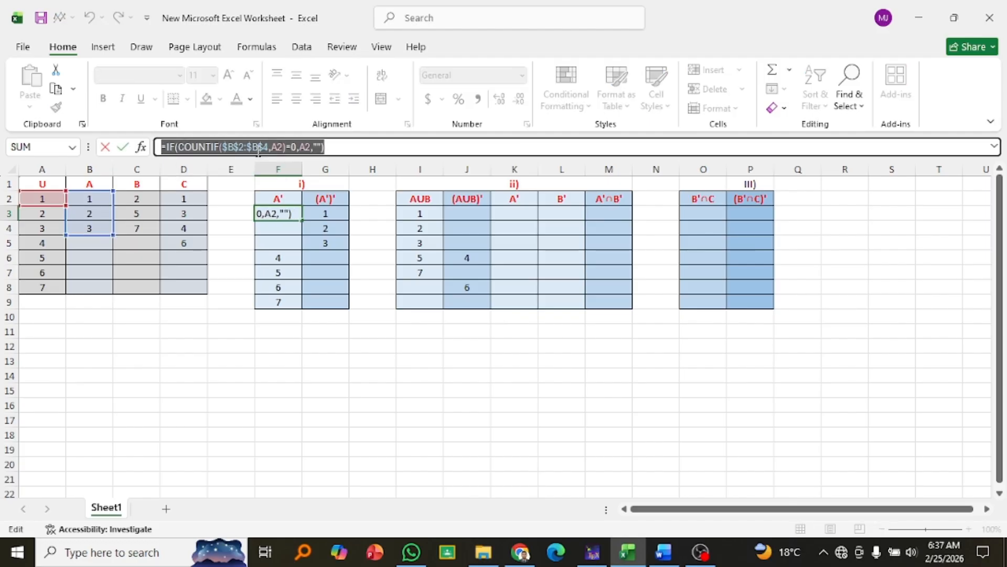
pyautogui.hotkey('ctrl', 'c')
pyautogui.press('Escape')
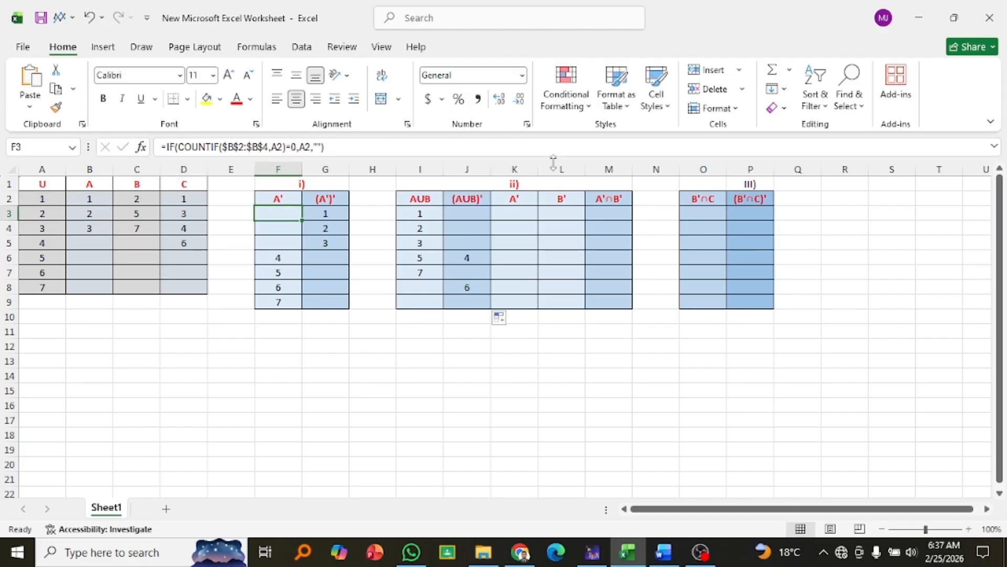
pyautogui.click(517, 212)
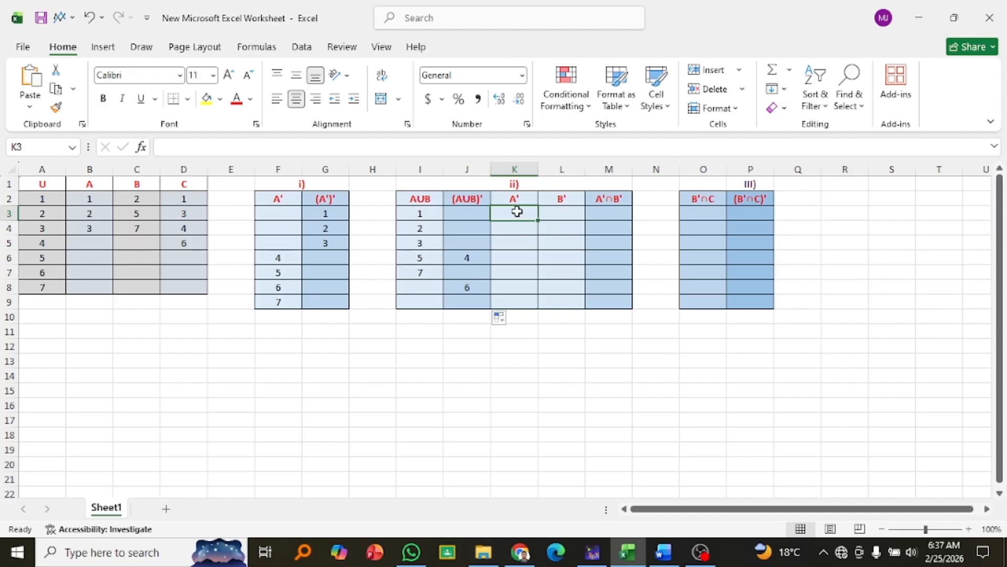
pyautogui.hotkey('ctrl', 'v')
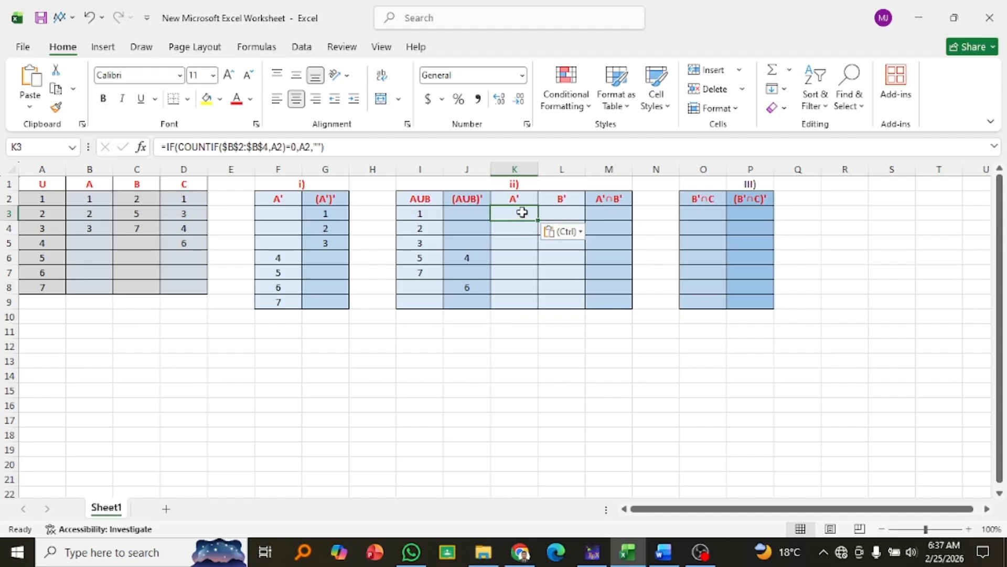
# - Fill the A' formula from K3 down through K9
pyautogui.press('Down')
pyautogui.click(519, 214)
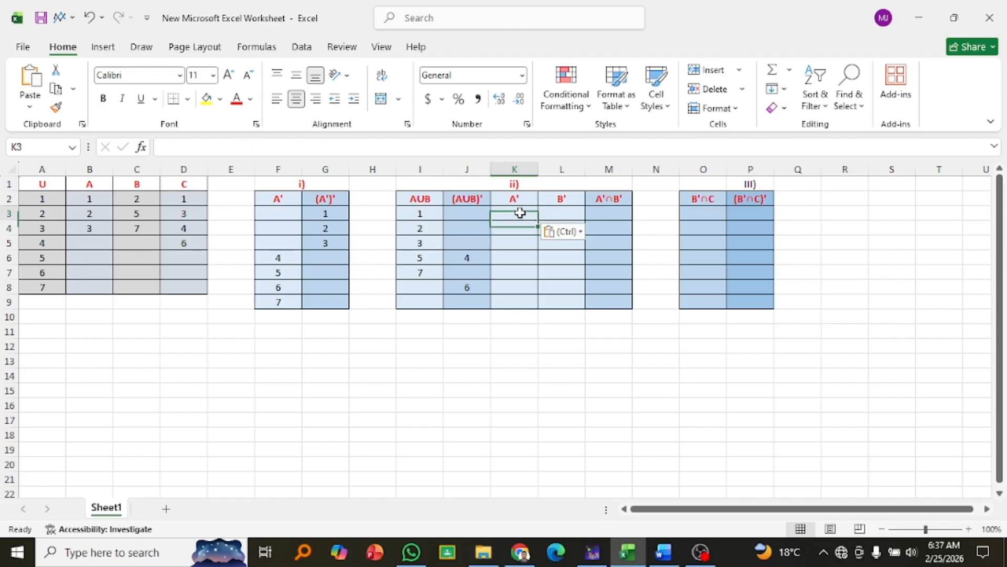
pyautogui.moveTo(546, 221); pyautogui.dragTo(535, 310)
pyautogui.click(524, 268)
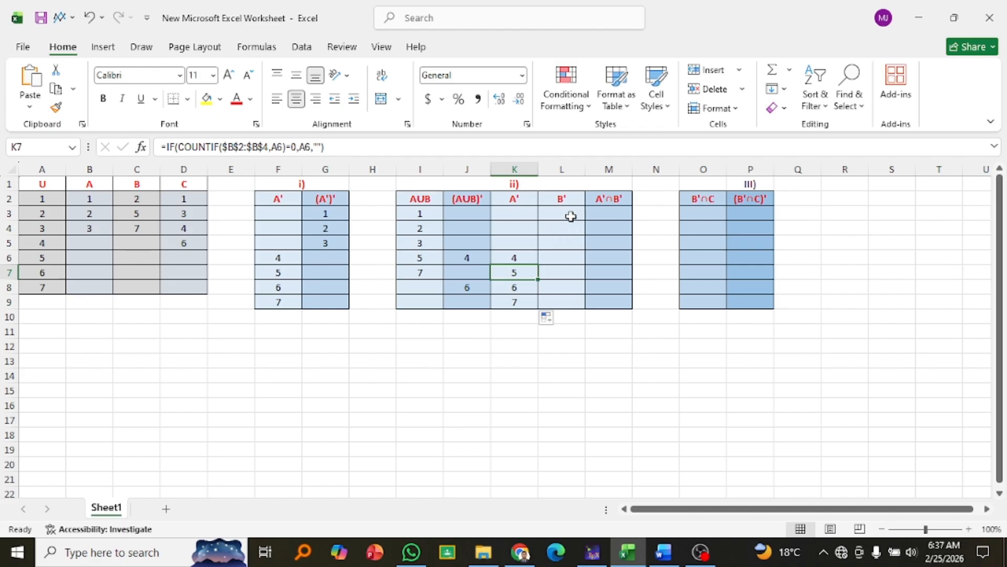
# - Build =COUNTIF($C$2:$C$4,A2) in L3 under B' to count each U element within set B
pyautogui.click(571, 213)
pyautogui.write('=')
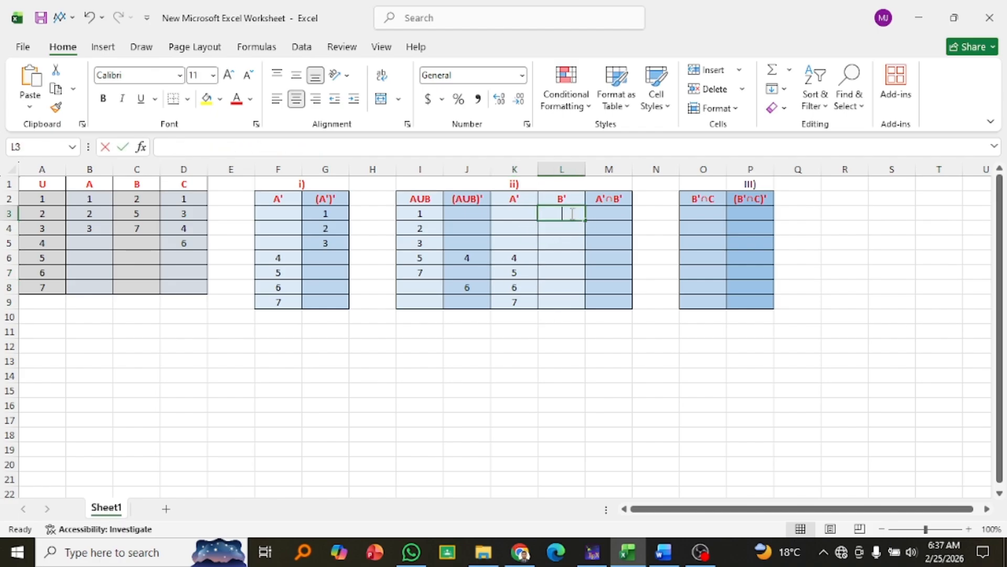
pyautogui.write('co')
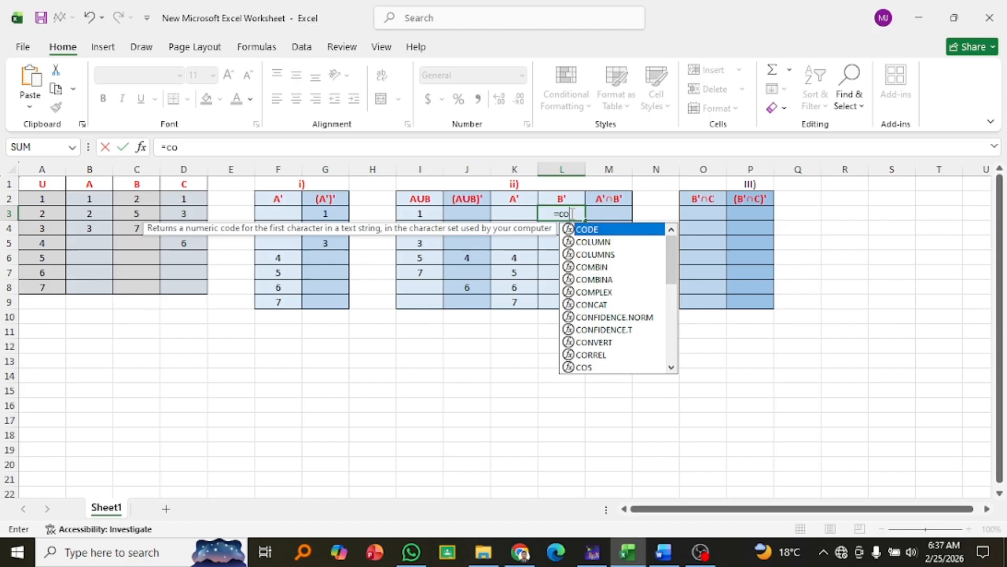
pyautogui.write('untif')
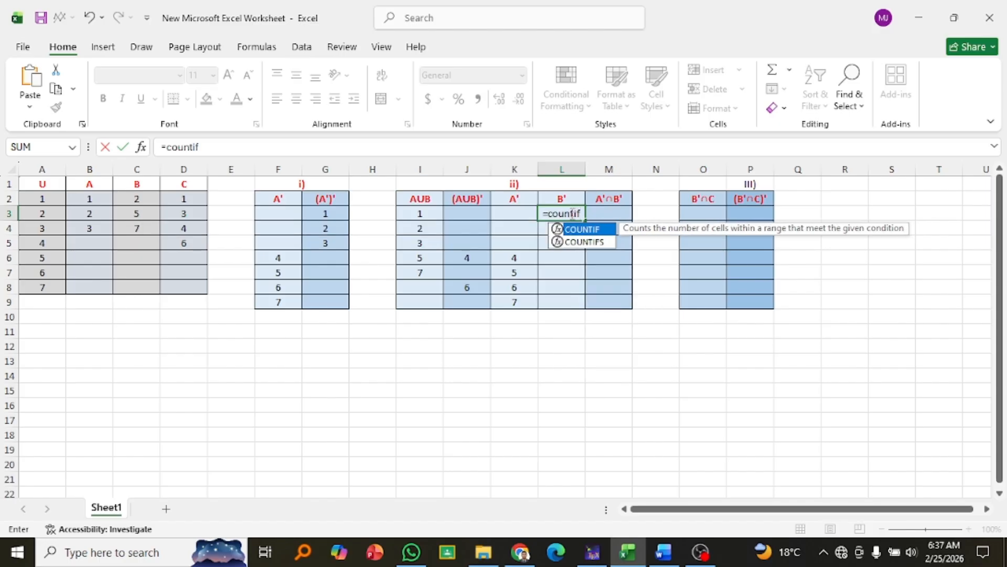
pyautogui.press('Tab')
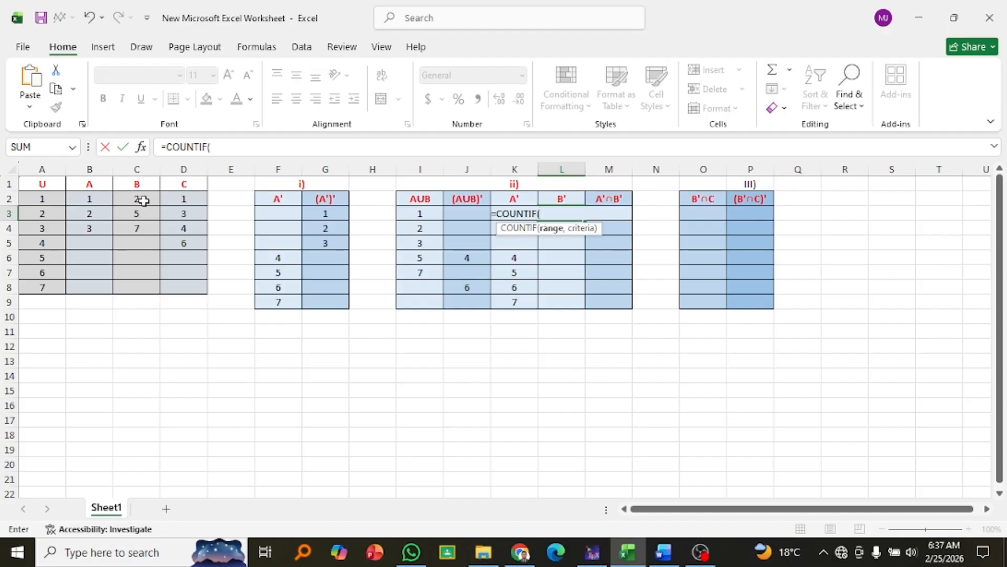
pyautogui.moveTo(143, 201); pyautogui.dragTo(138, 229)
pyautogui.press('F4')
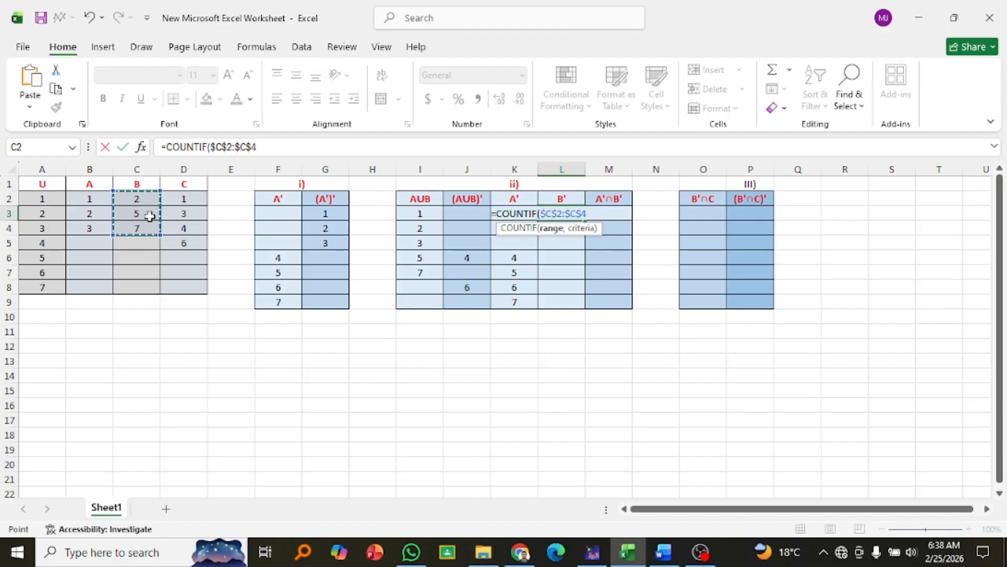
pyautogui.write(',')
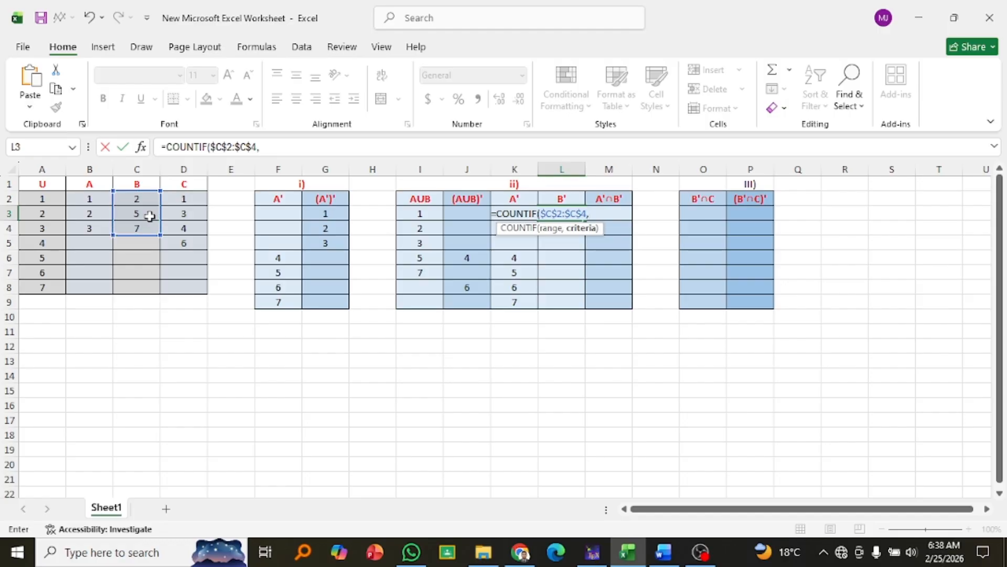
pyautogui.click(51, 199)
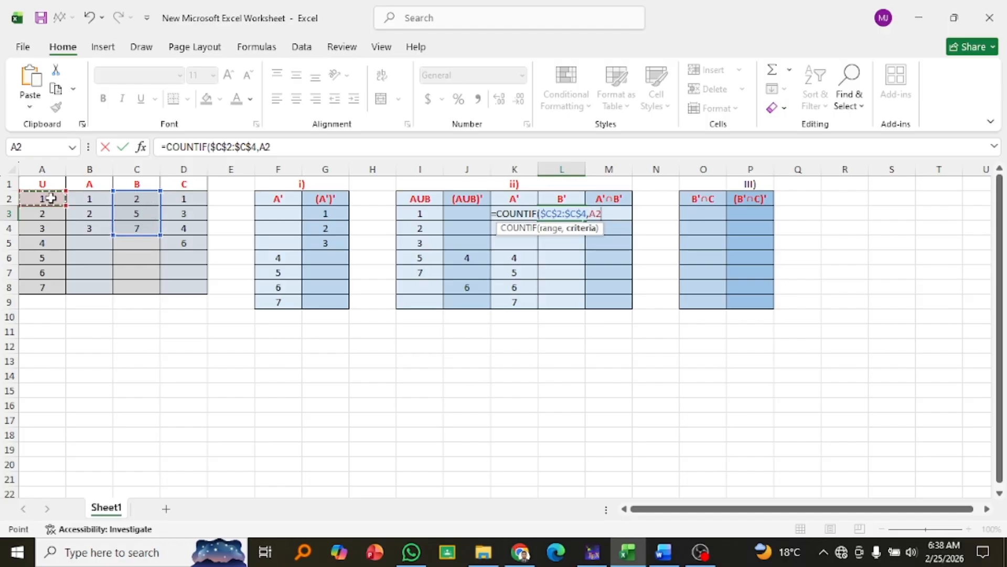
pyautogui.write(')')
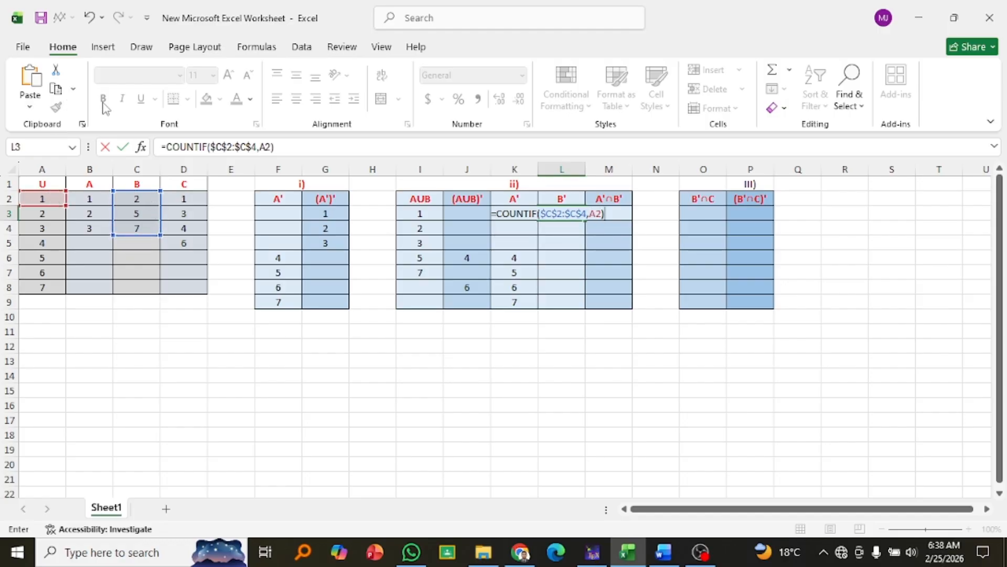
# - Complete the B' formula in L3 as =IF(COUNTIF($C$2:$C$4,A2)=0,A2,"") and fill it down through L9
pyautogui.click(499, 215)
pyautogui.write('if')
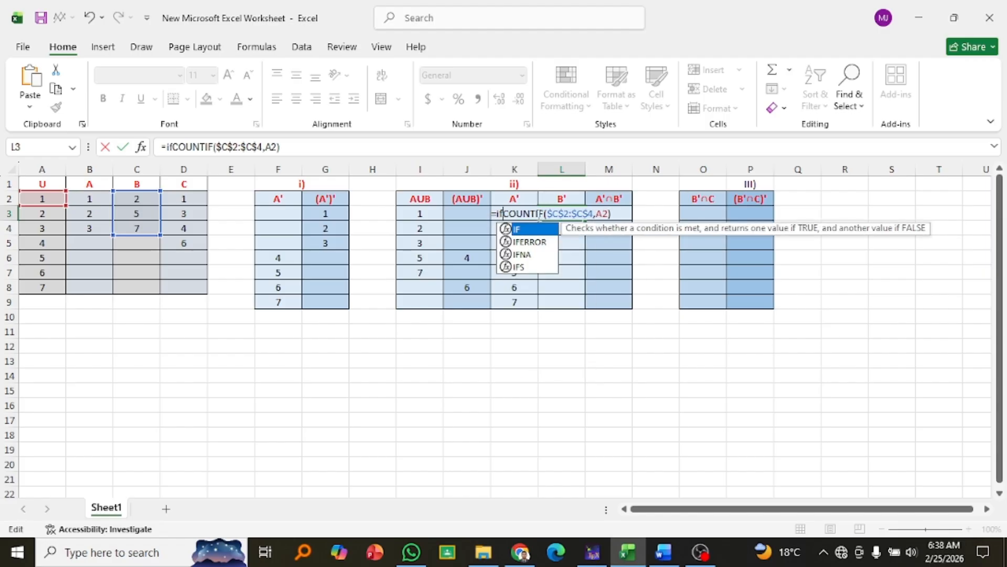
pyautogui.press('Tab')
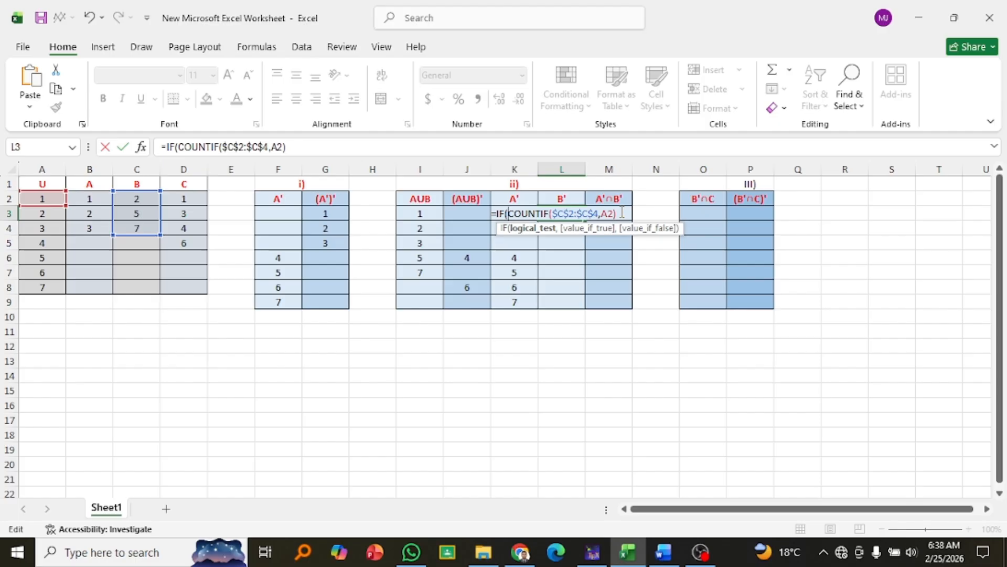
pyautogui.write('=0,')
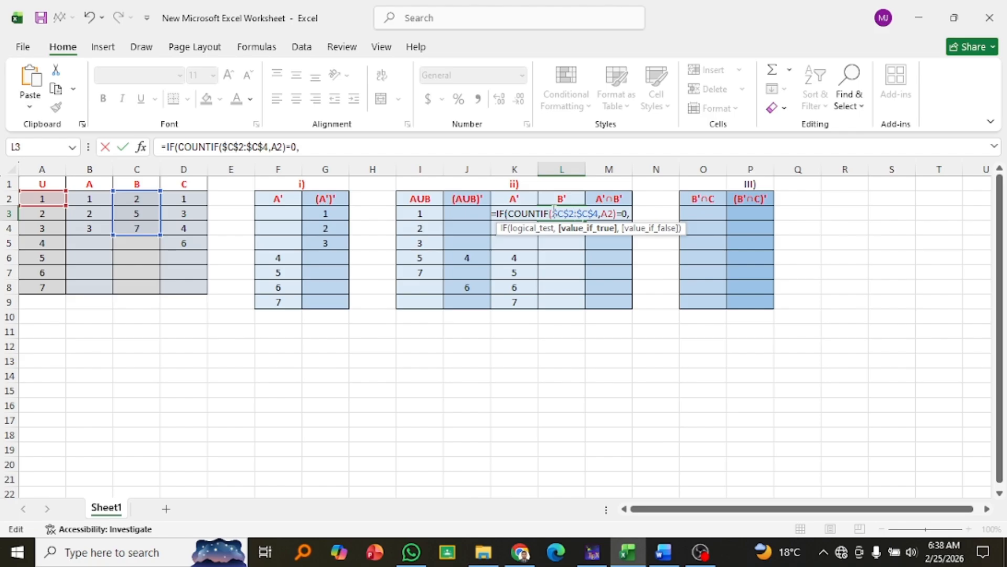
pyautogui.click(52, 204)
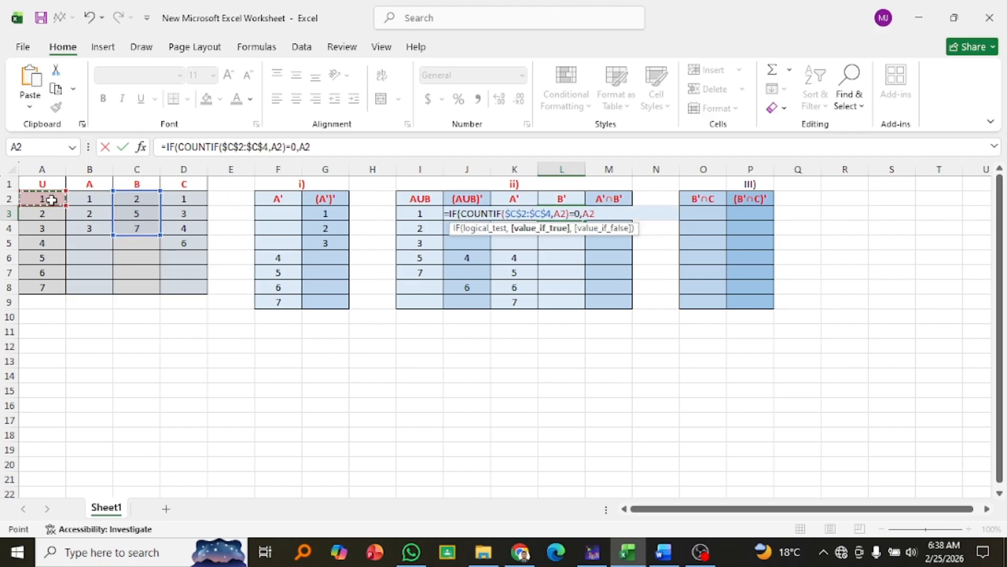
pyautogui.write(',')
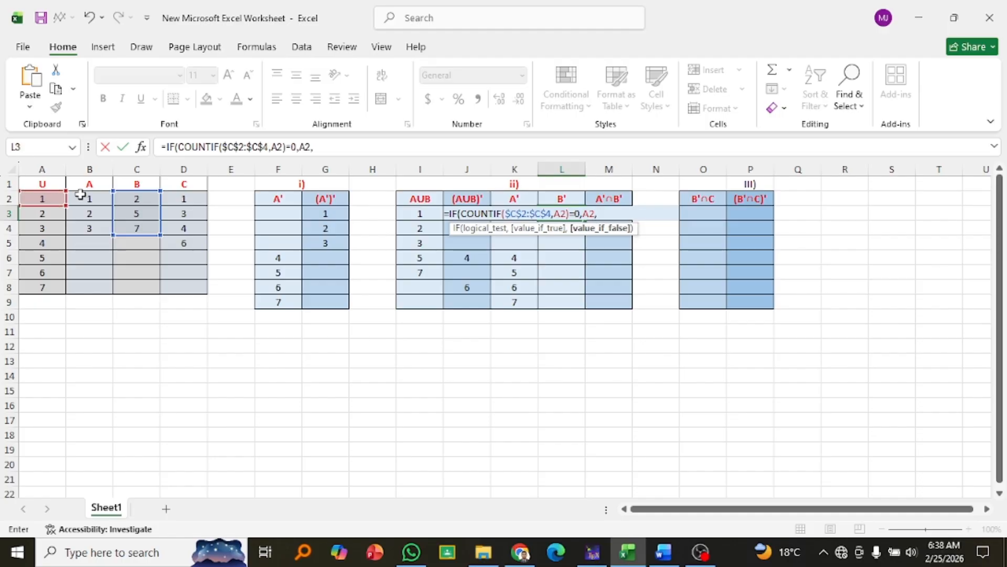
pyautogui.write('"")')
pyautogui.press('Return')
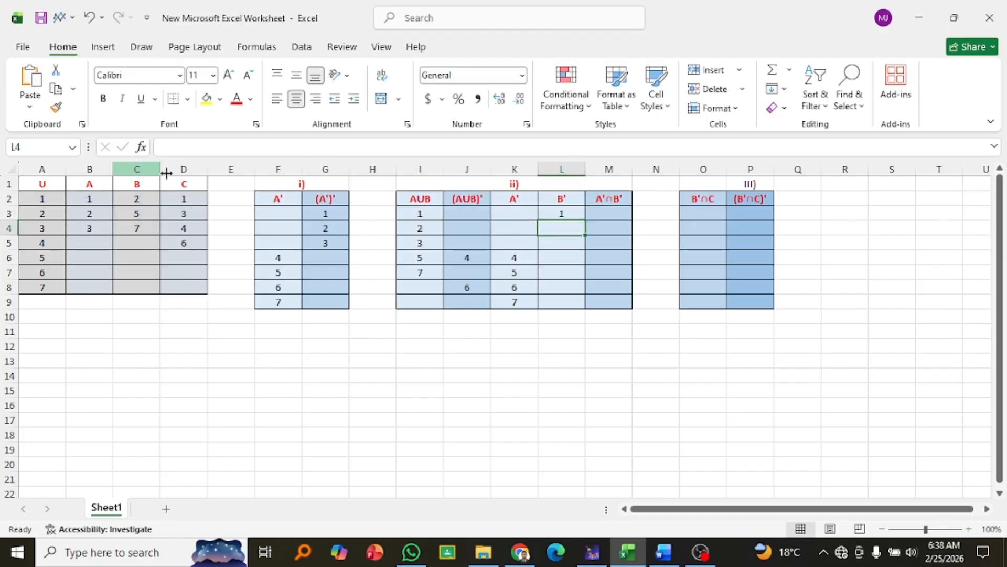
pyautogui.click(571, 214)
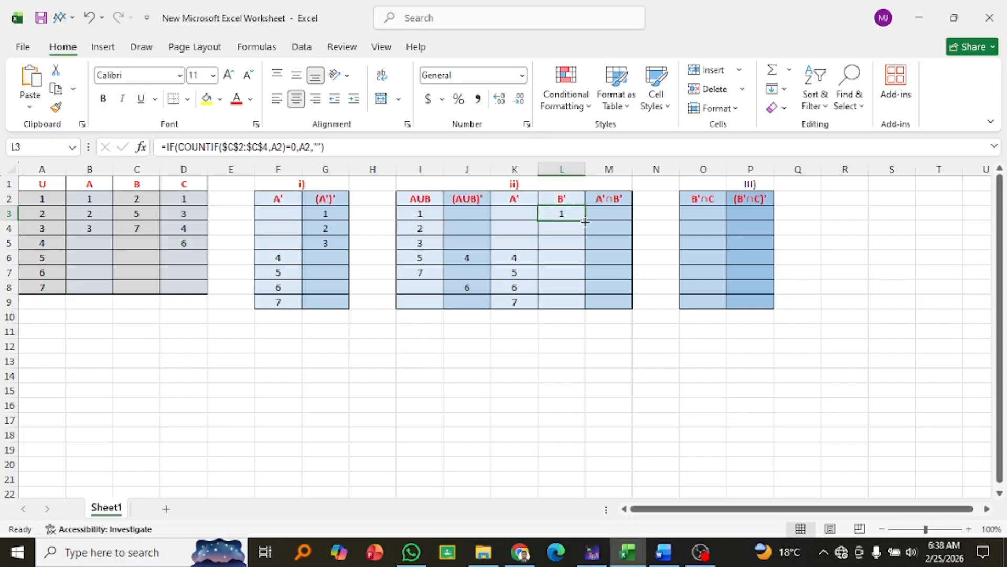
pyautogui.moveTo(585, 220); pyautogui.dragTo(587, 309)
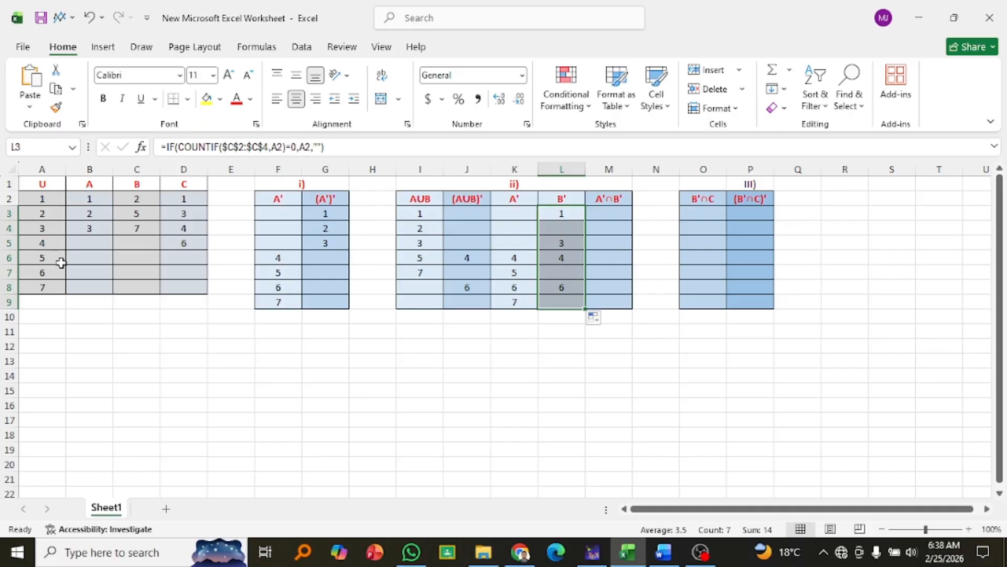
# - Enter =MATCH(K3:K9,L3:L9,0) in M3 under A'∩B' to look up the A' values in B' with an exact match
pyautogui.click(605, 210)
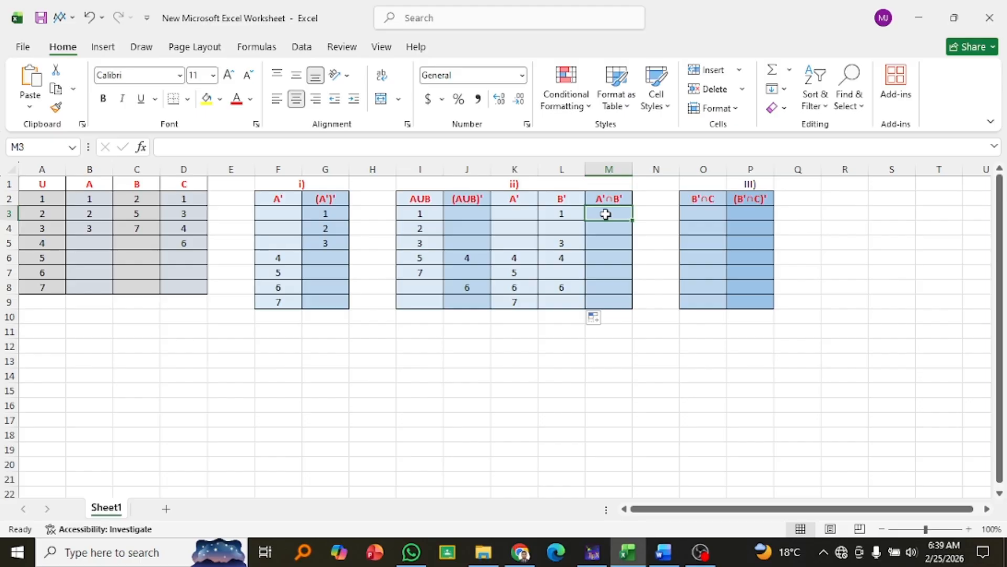
pyautogui.write('=match')
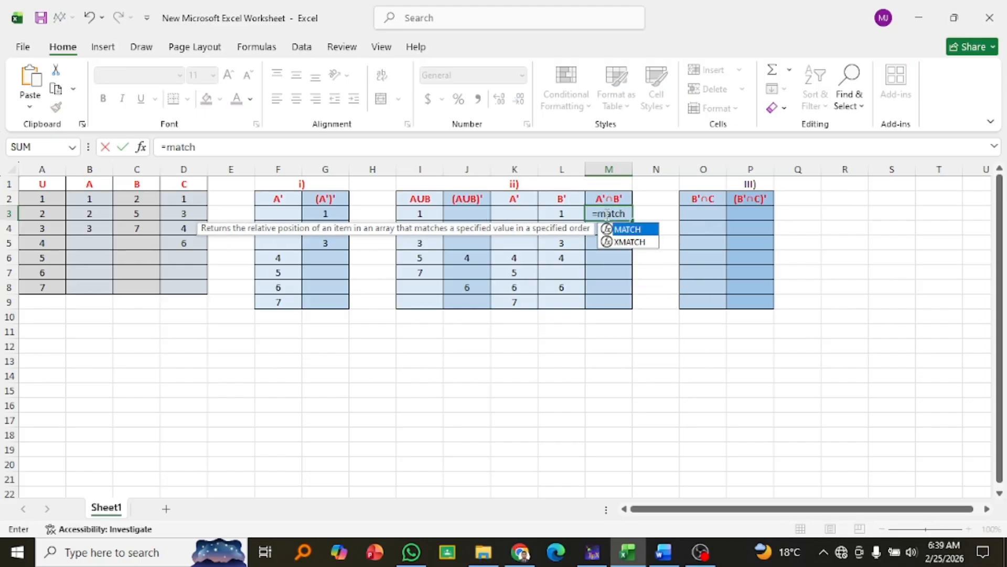
pyautogui.press('Tab')
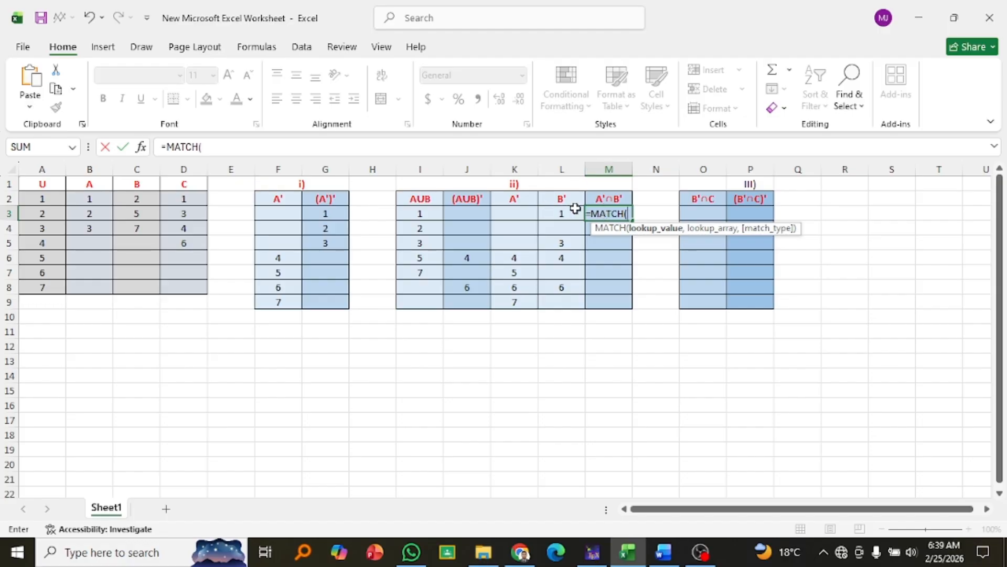
pyautogui.moveTo(527, 215); pyautogui.dragTo(516, 302)
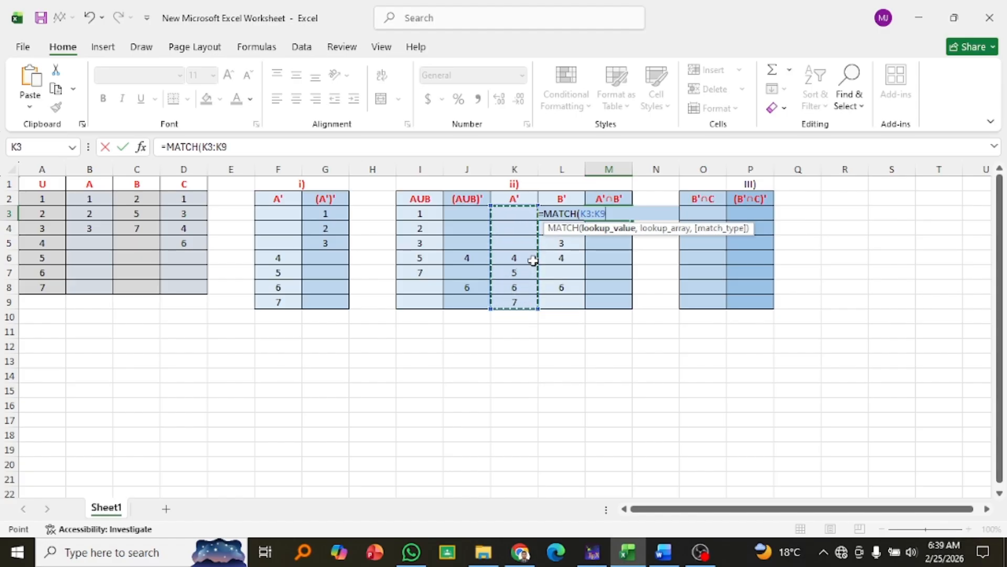
pyautogui.write(',')
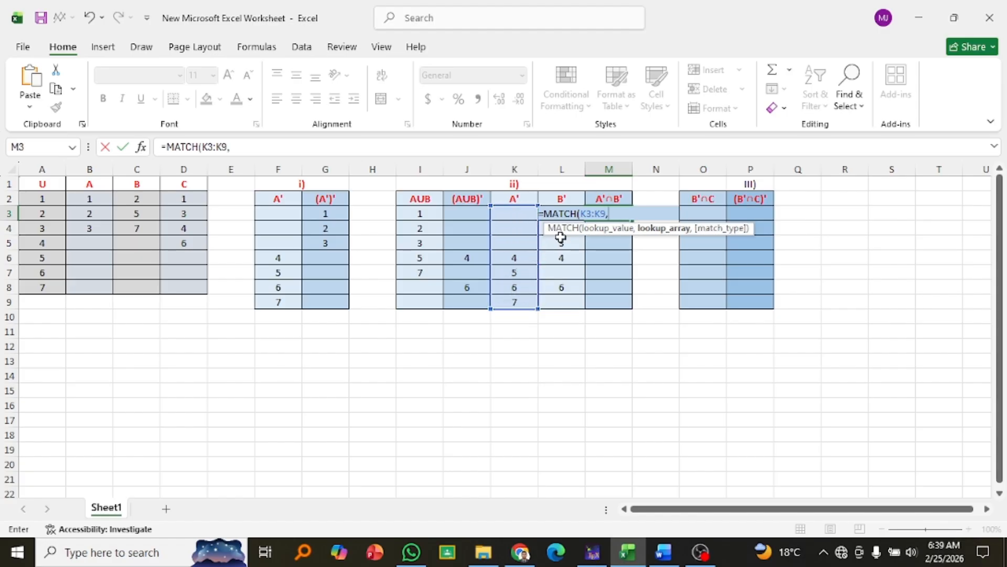
pyautogui.moveTo(555, 297); pyautogui.dragTo(573, 213)
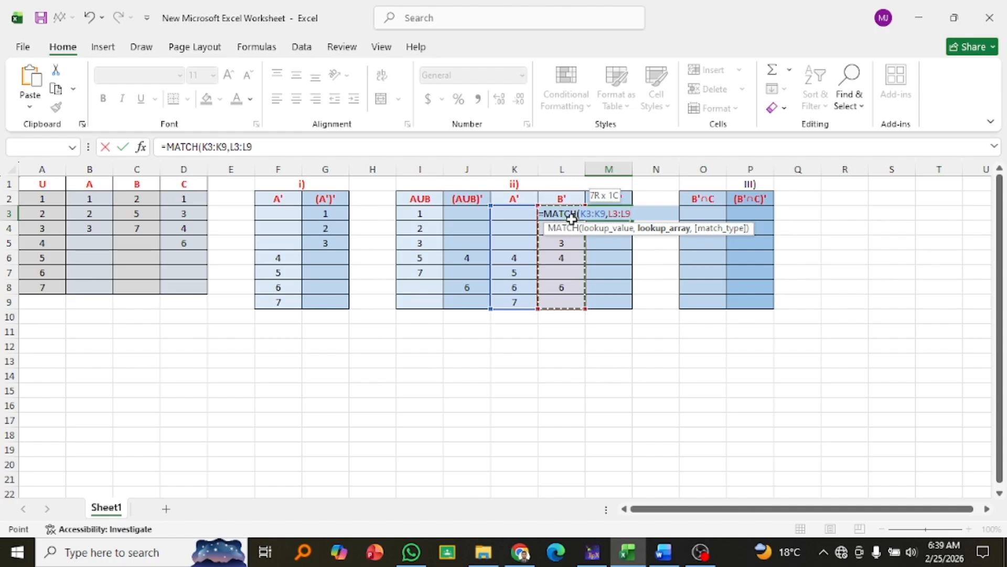
pyautogui.write(',')
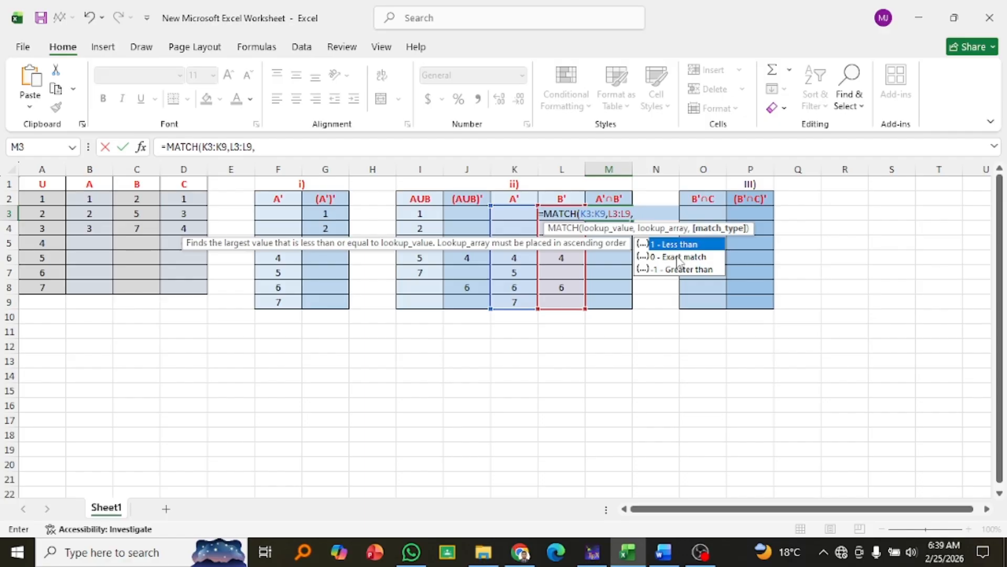
pyautogui.doubleClick(679, 257)
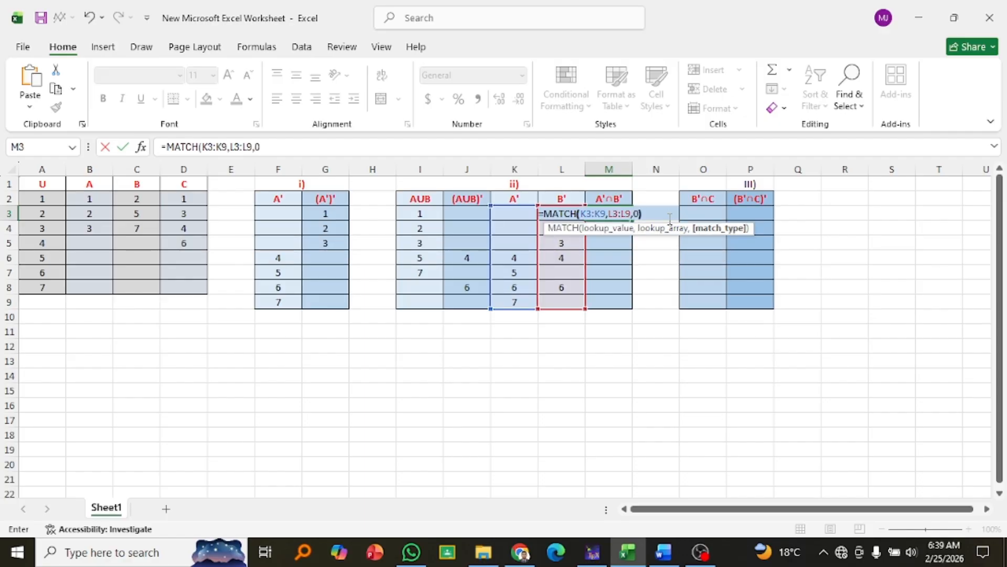
pyautogui.write(')')
pyautogui.press('Return')
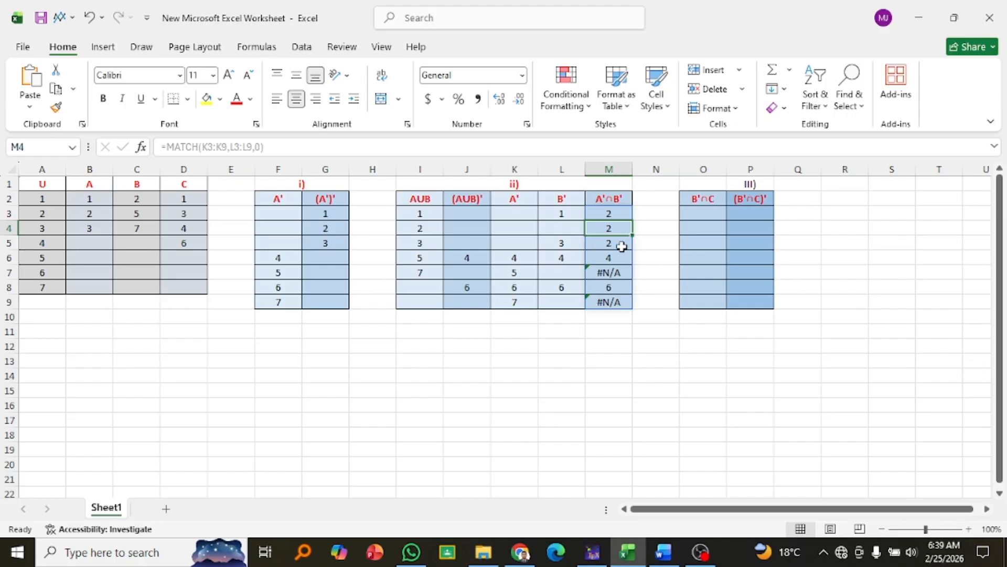
# - Wrap the MATCH formula in M3 in ISNUMBER, giving =ISNUMBER(MATCH(K3:K9,L3:L9,0))
pyautogui.doubleClick(619, 212)
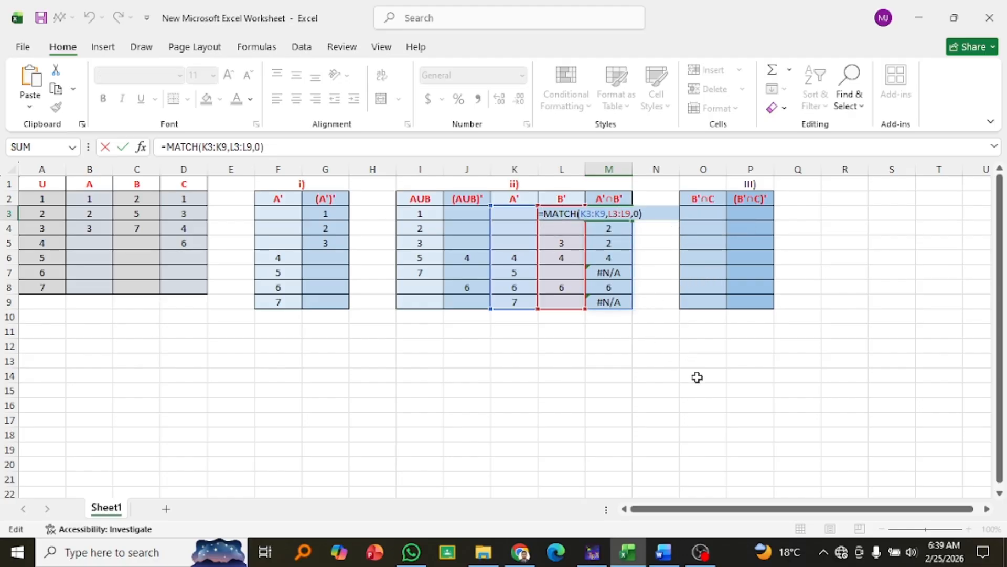
pyautogui.write('id')
pyautogui.press('BackSpace')
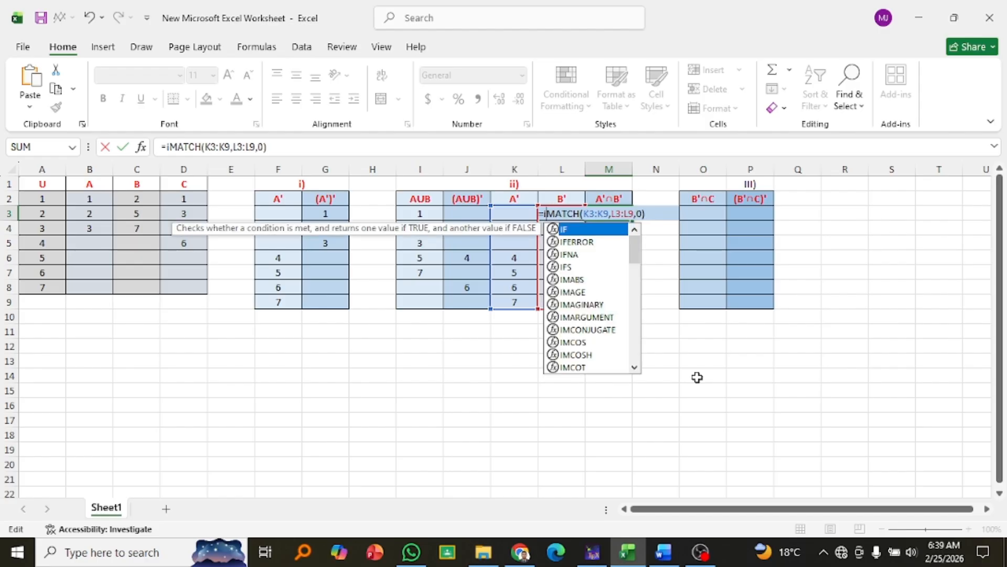
pyautogui.write('s')
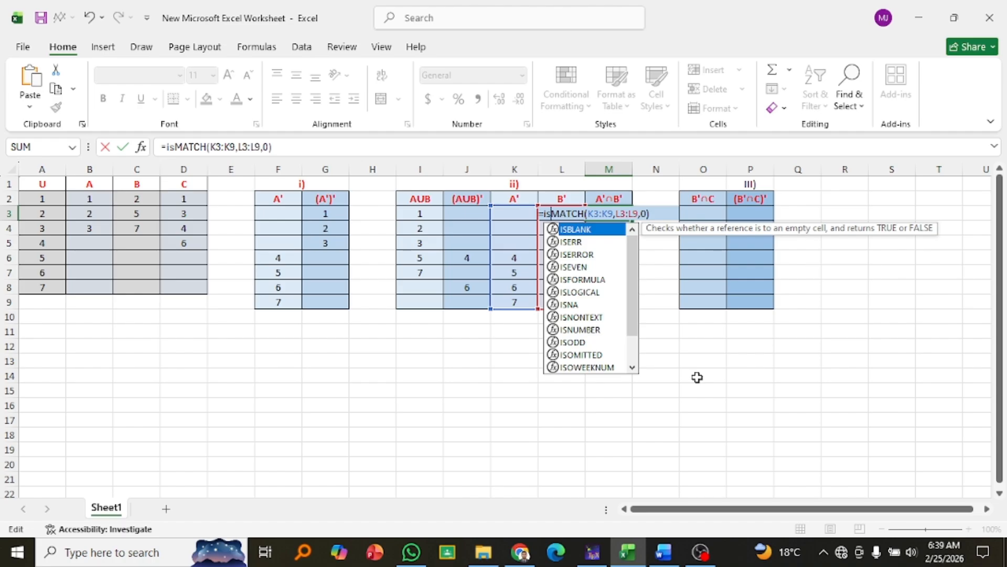
pyautogui.write('nu')
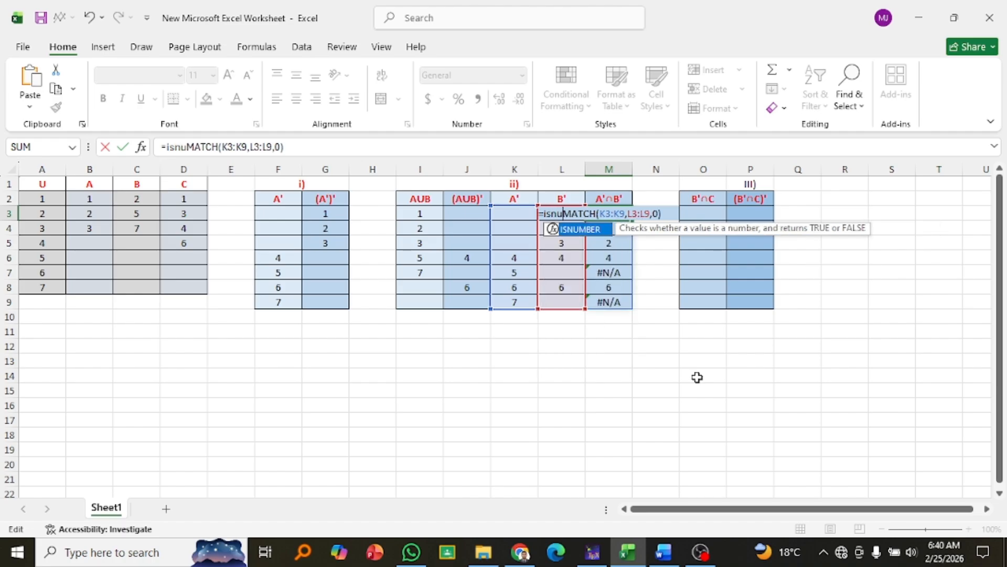
pyautogui.press('Tab')
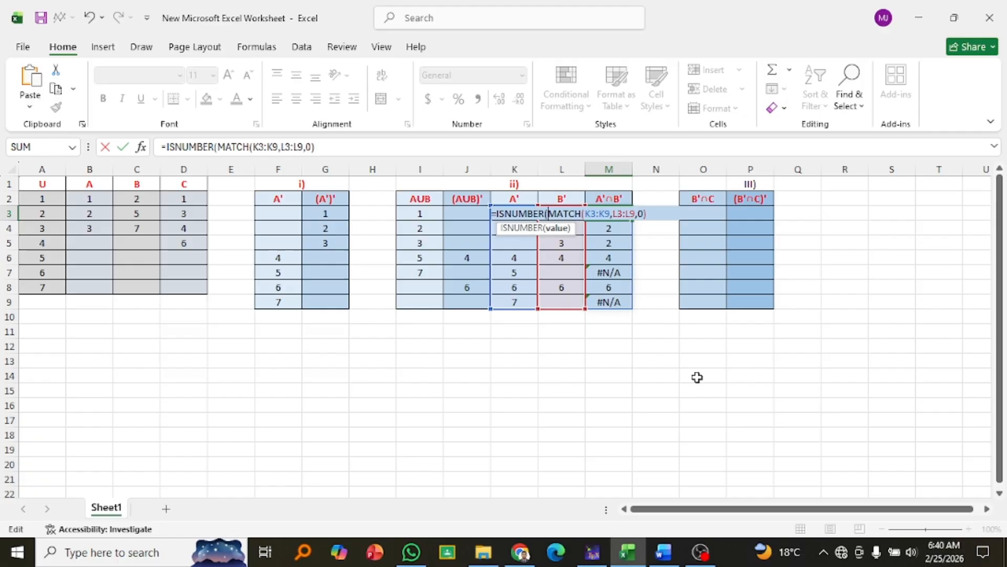
pyautogui.click(658, 215)
pyautogui.write(')')
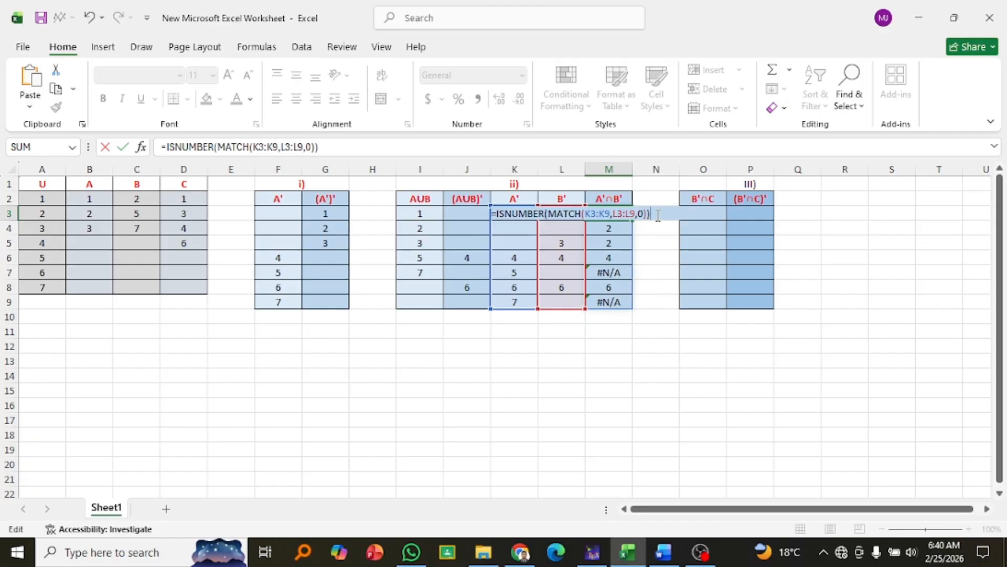
pyautogui.press('Return')
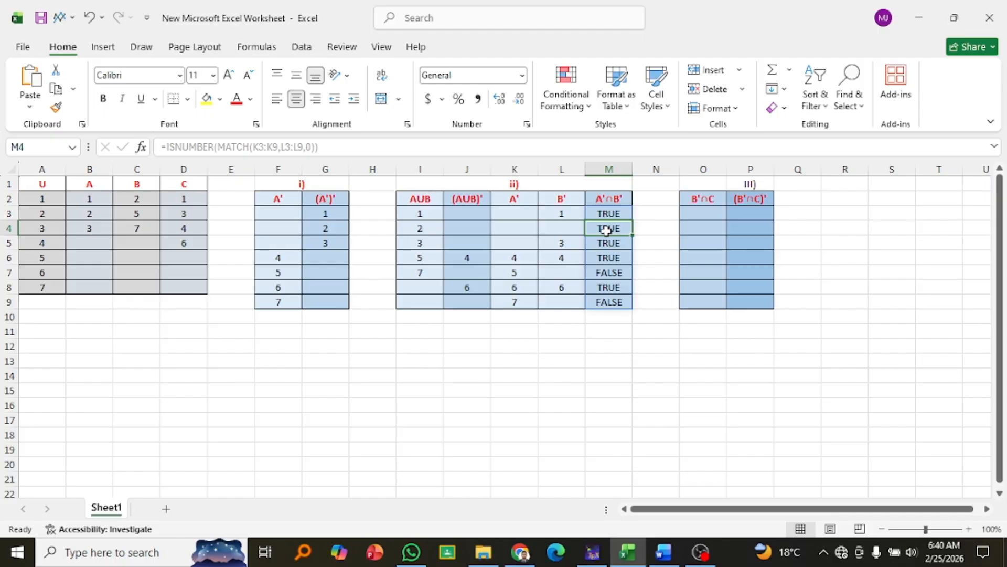
# - Wrap the M3 formula in FILTER over the A' range, giving =FILTER(K3:K9,ISNUMBER(MATCH(K3:K9,L3:L9,0)),"")
pyautogui.click(610, 213)
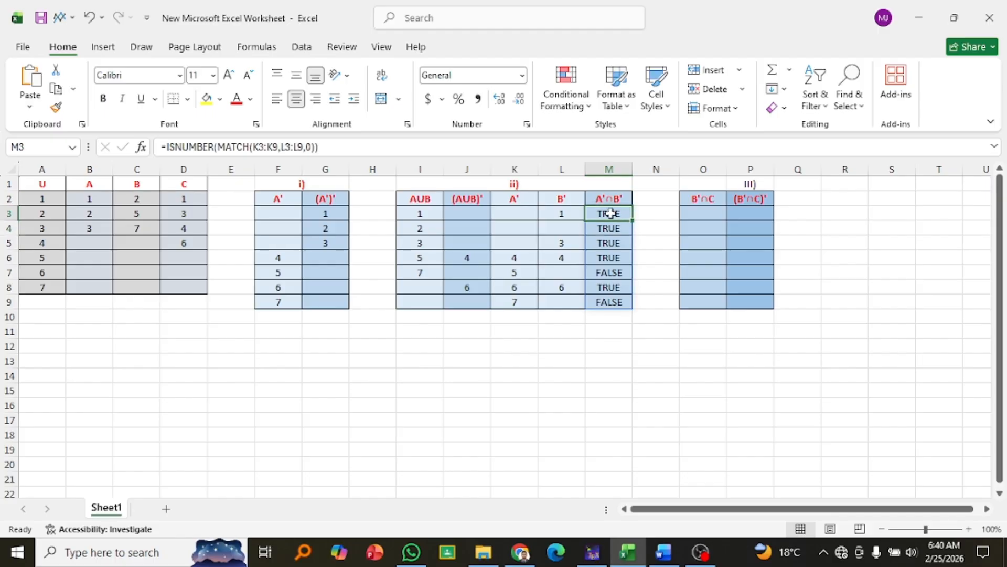
pyautogui.doubleClick(610, 214)
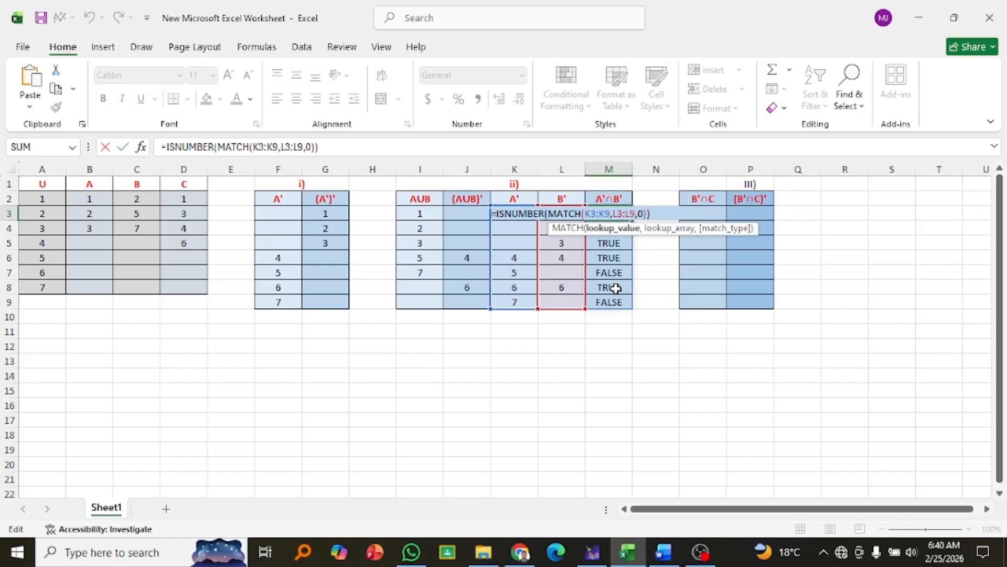
pyautogui.click(497, 214)
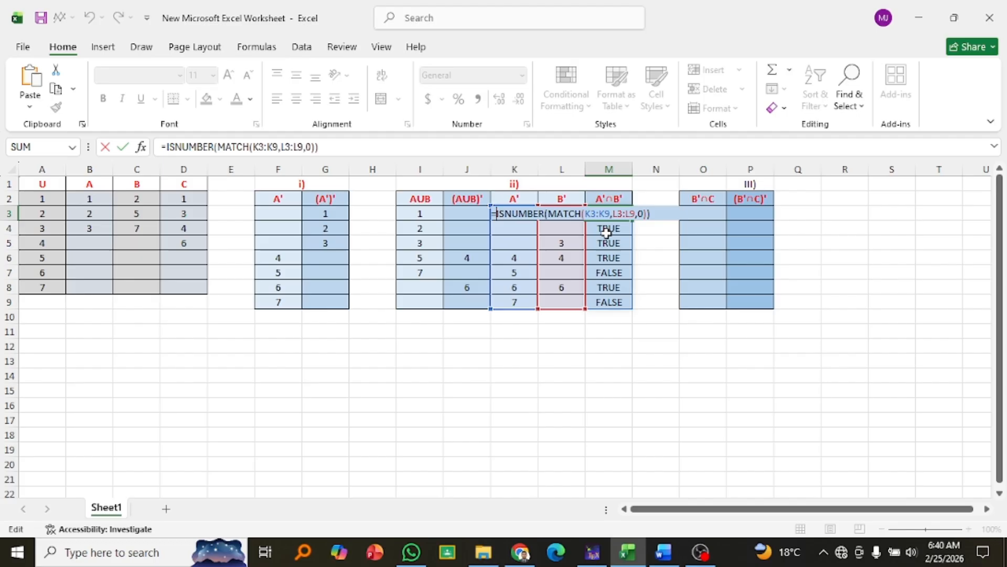
pyautogui.write('fil')
pyautogui.press('Tab')
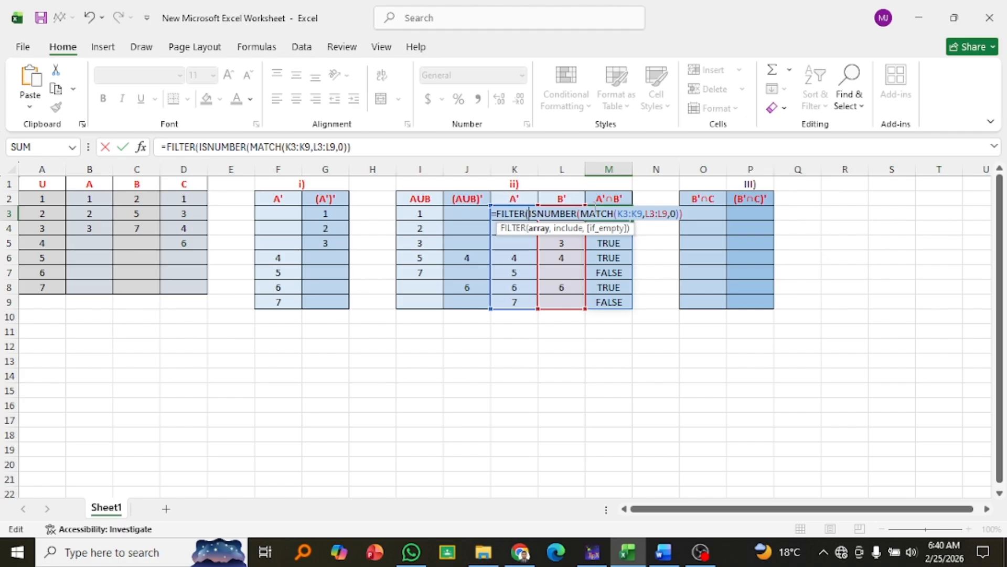
pyautogui.click(514, 301)
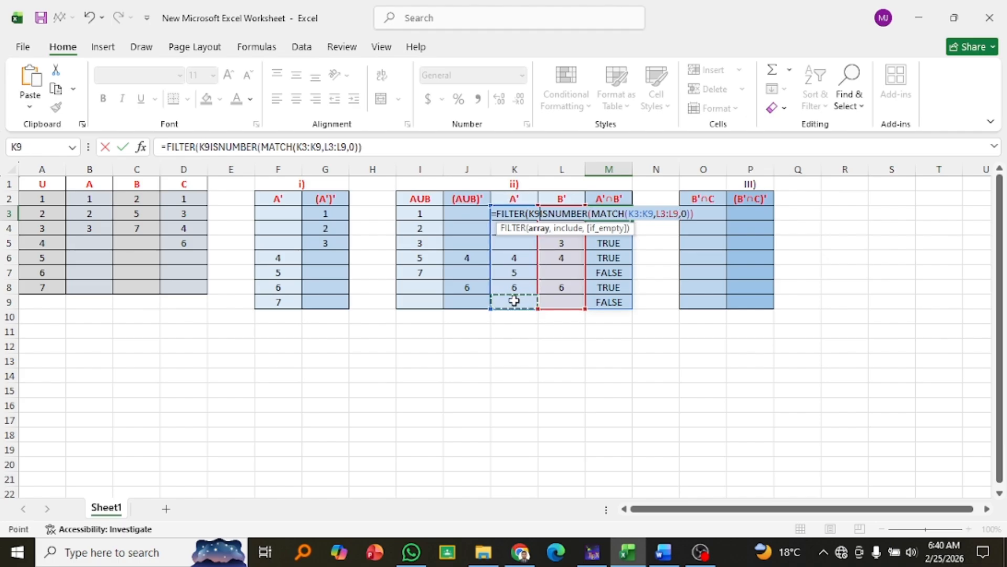
pyautogui.moveTo(514, 301); pyautogui.dragTo(517, 212)
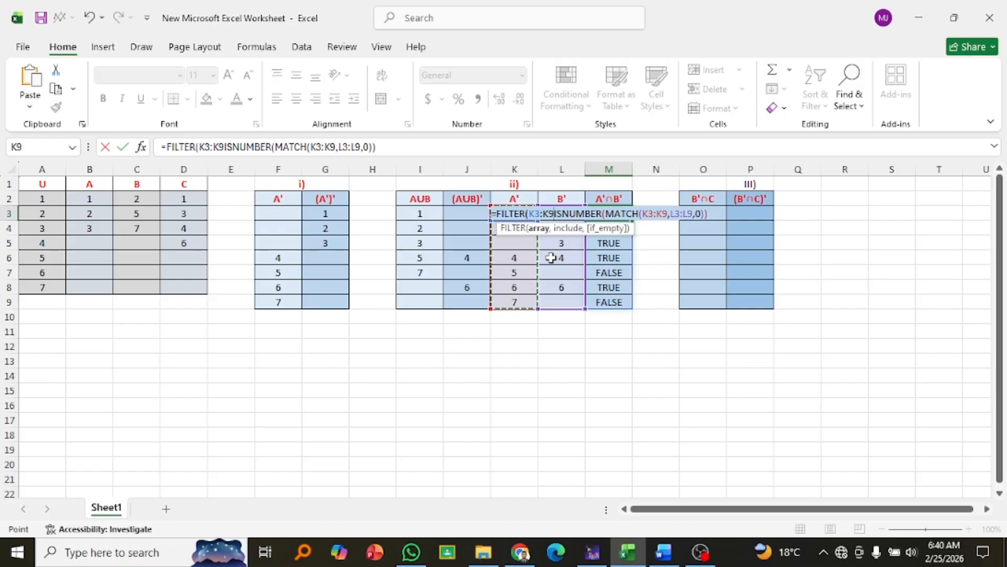
pyautogui.write(',')
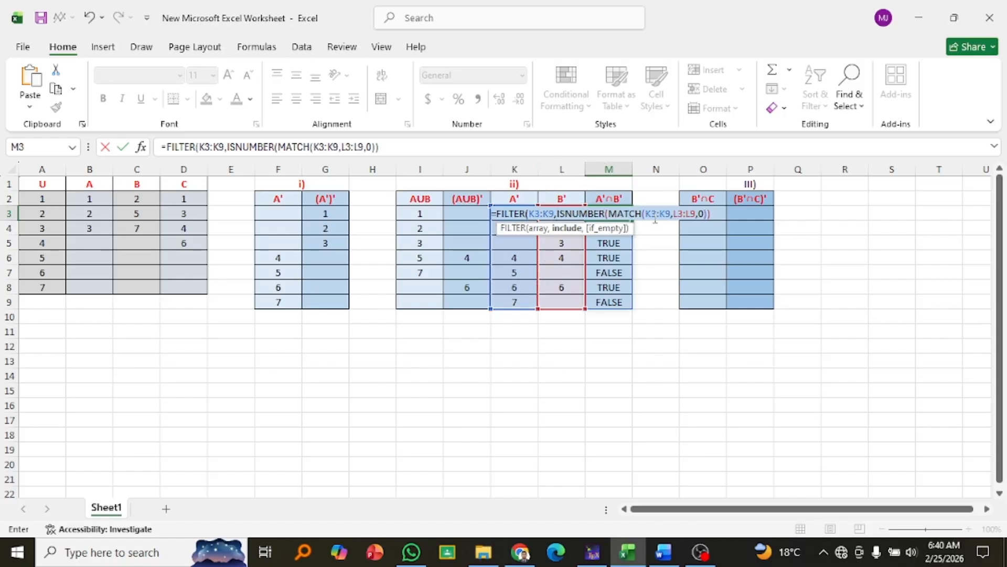
pyautogui.click(712, 214)
pyautogui.write(',')
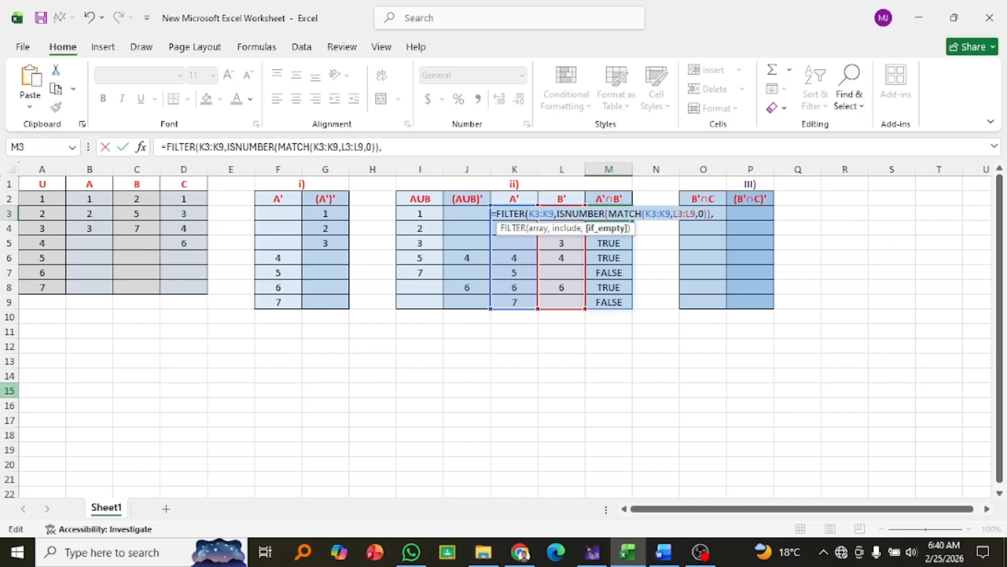
pyautogui.write('"")')
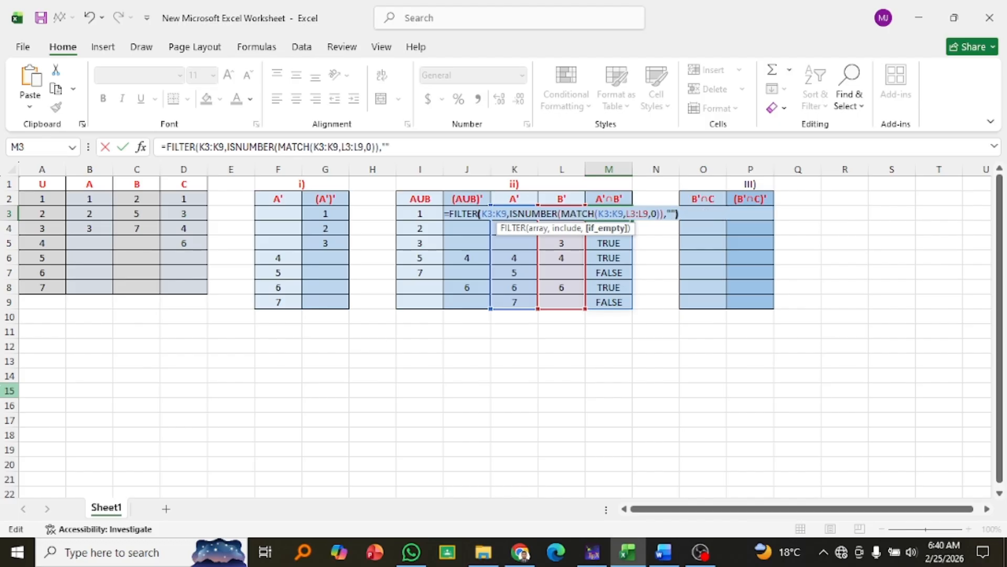
pyautogui.press('Return')
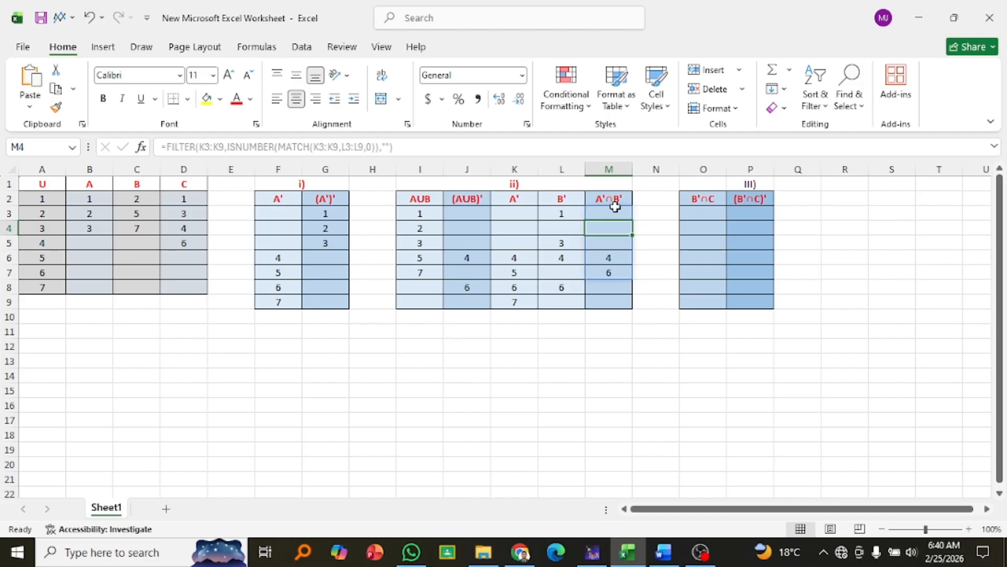
pyautogui.click(617, 271)
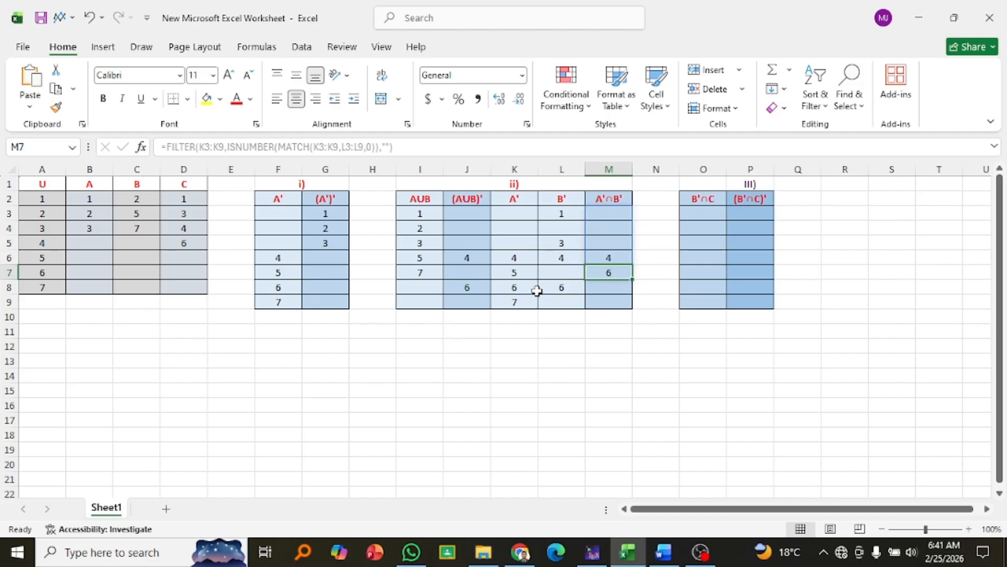
pyautogui.click(604, 256)
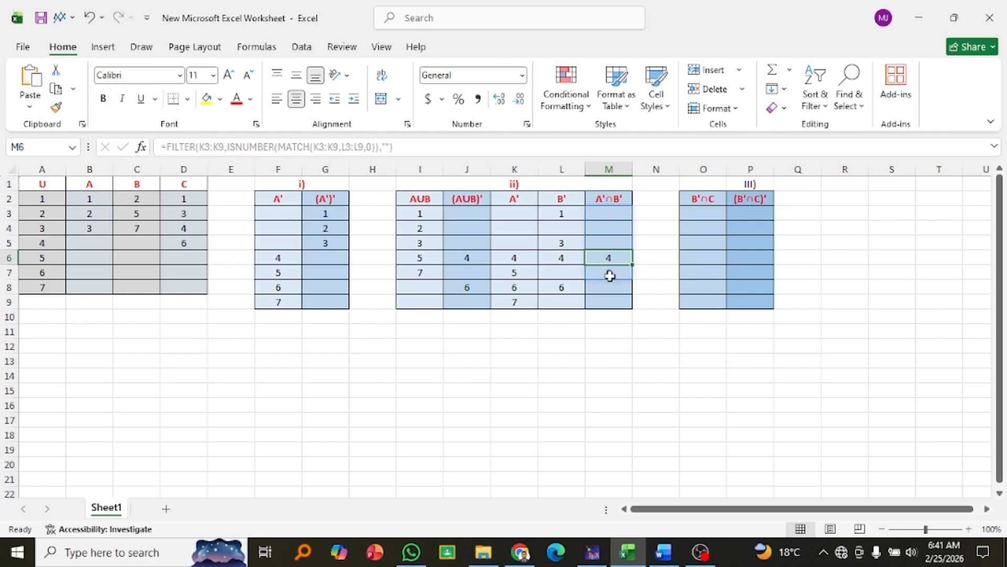
pyautogui.click(611, 270)
pyautogui.click(617, 257)
pyautogui.click(704, 216)
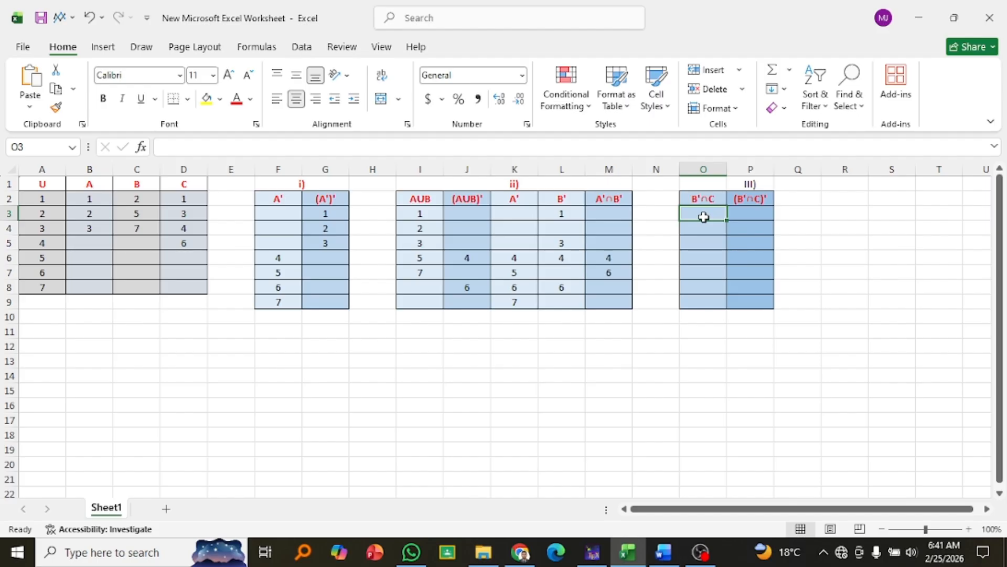
pyautogui.click(627, 214)
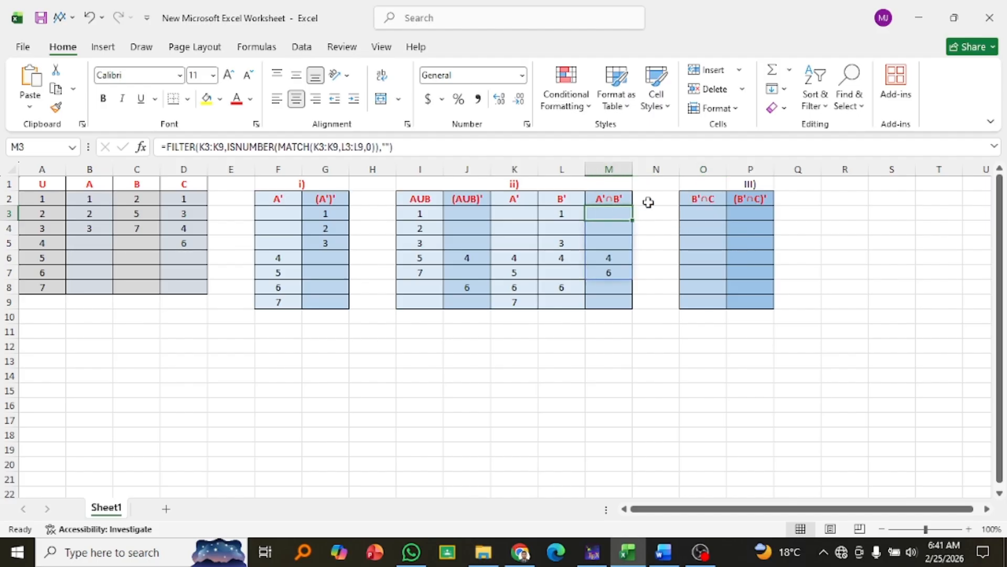
# - Enter =MATCH(L3:L9,D2:D5,0) in O3 under B'∩C to look up the B' values in set C with an exact match
pyautogui.click(706, 212)
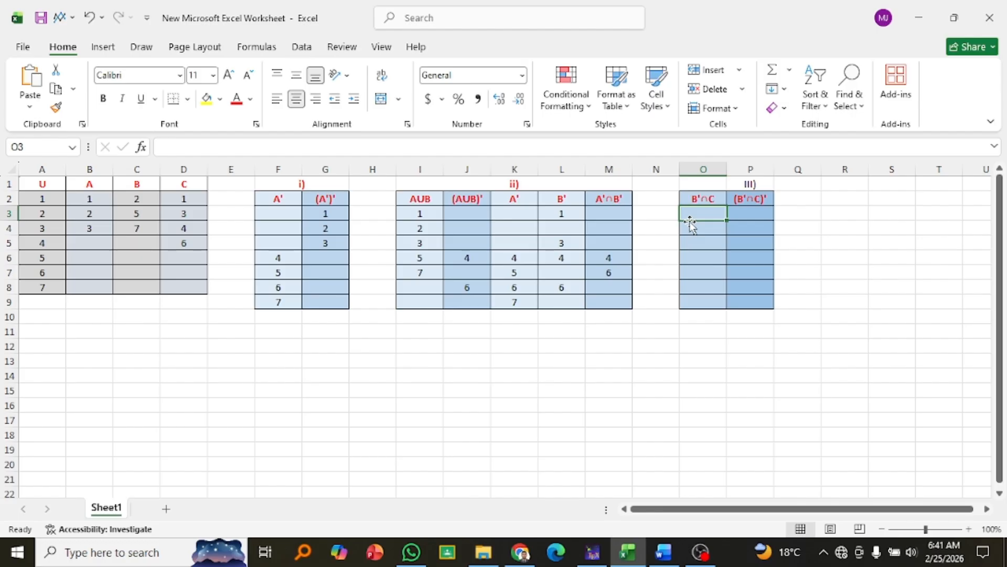
pyautogui.write('=')
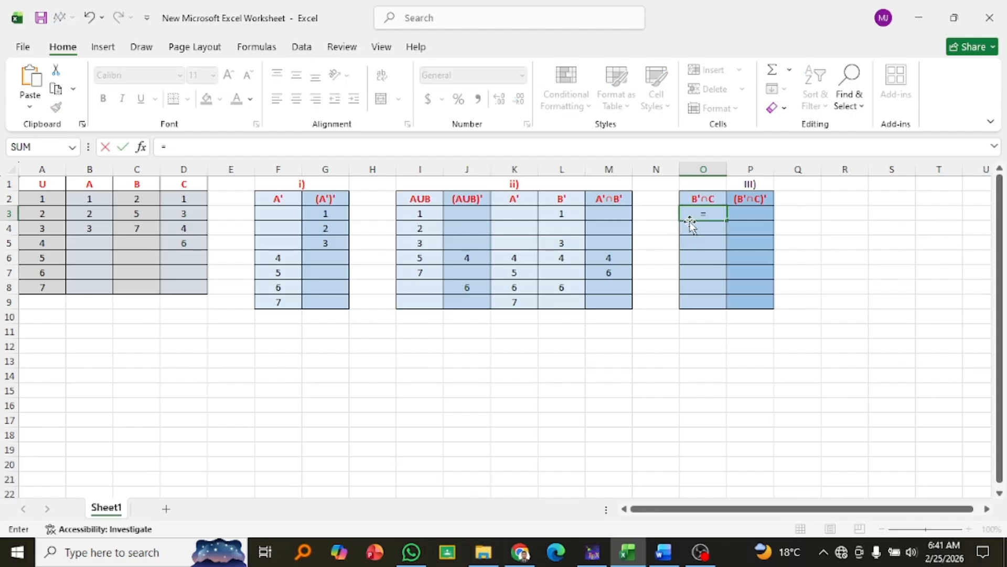
pyautogui.write('match')
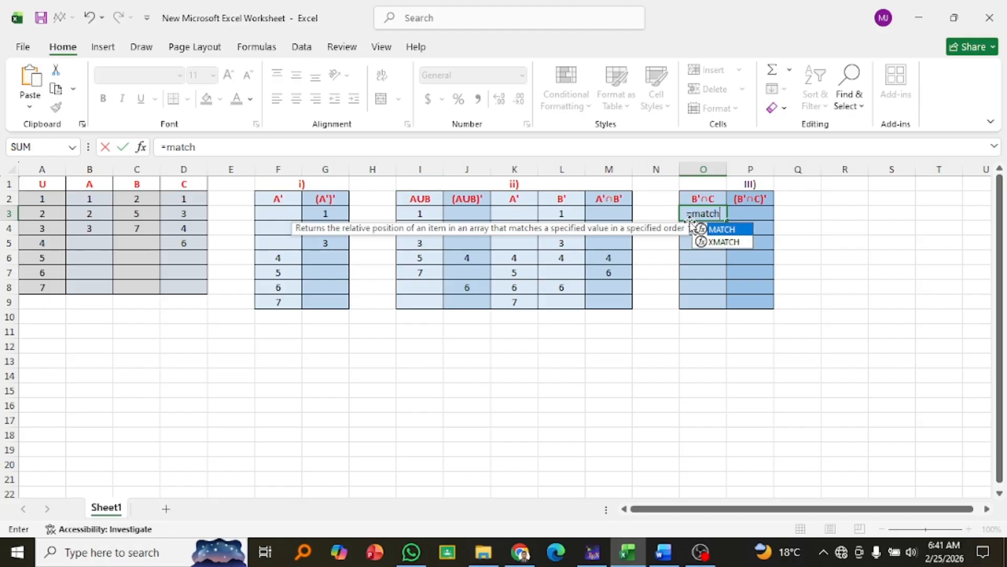
pyautogui.press('Tab')
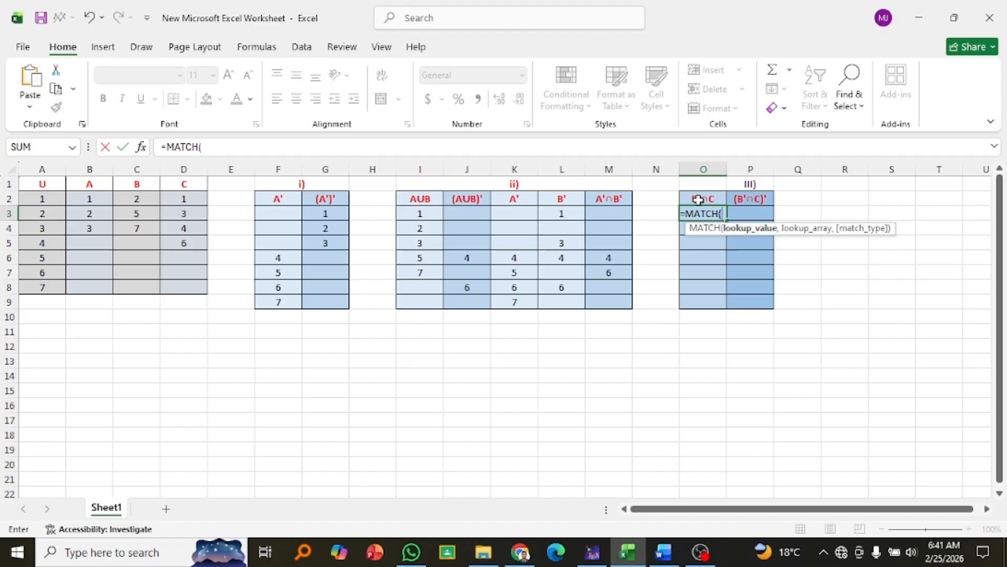
pyautogui.moveTo(565, 213); pyautogui.dragTo(558, 302)
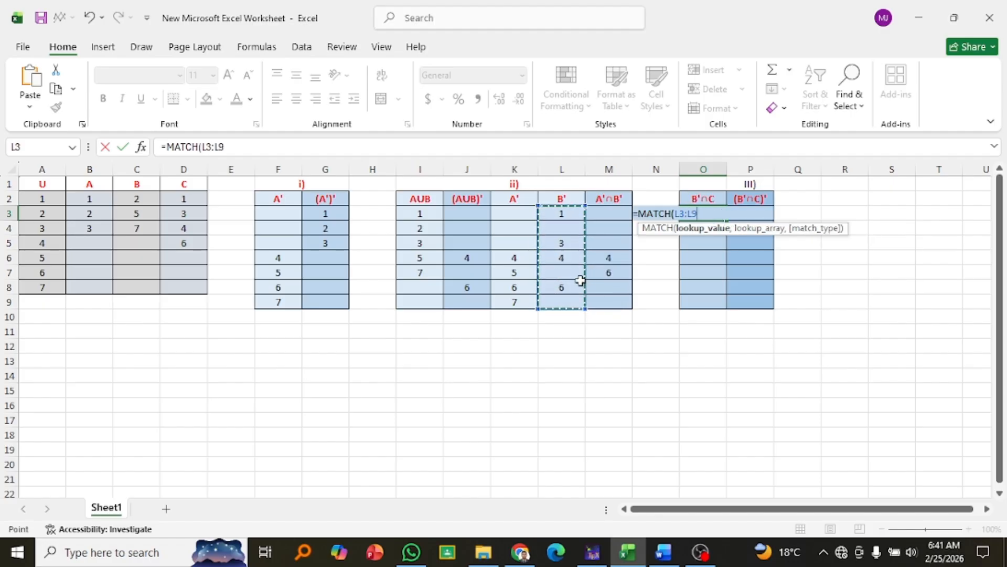
pyautogui.write(',')
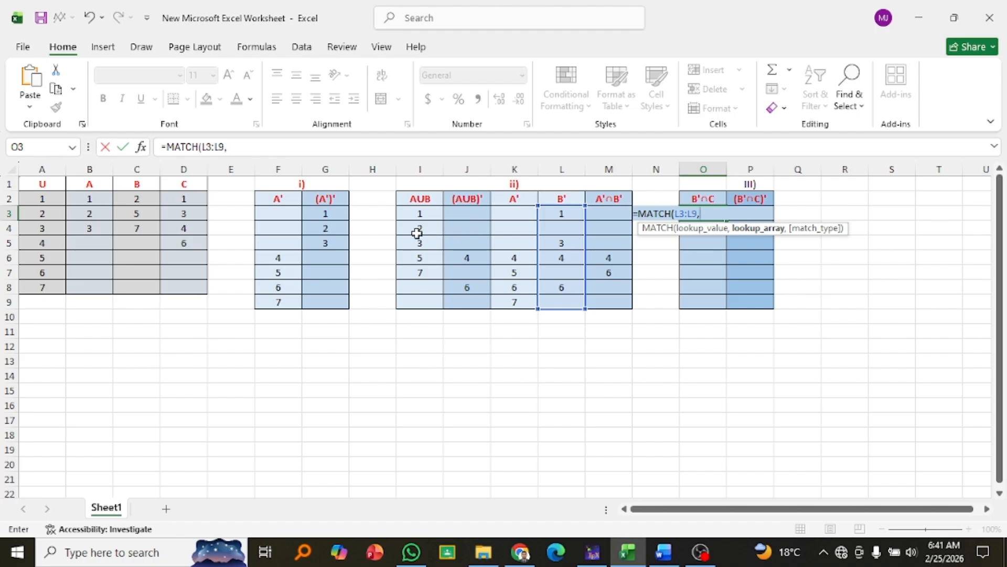
pyautogui.moveTo(190, 199); pyautogui.dragTo(194, 241)
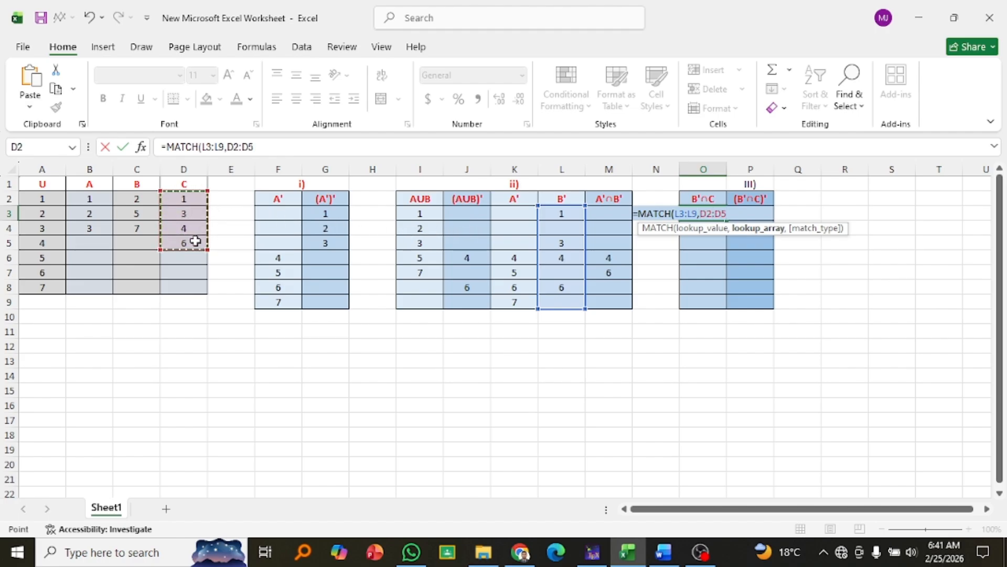
pyautogui.write(',')
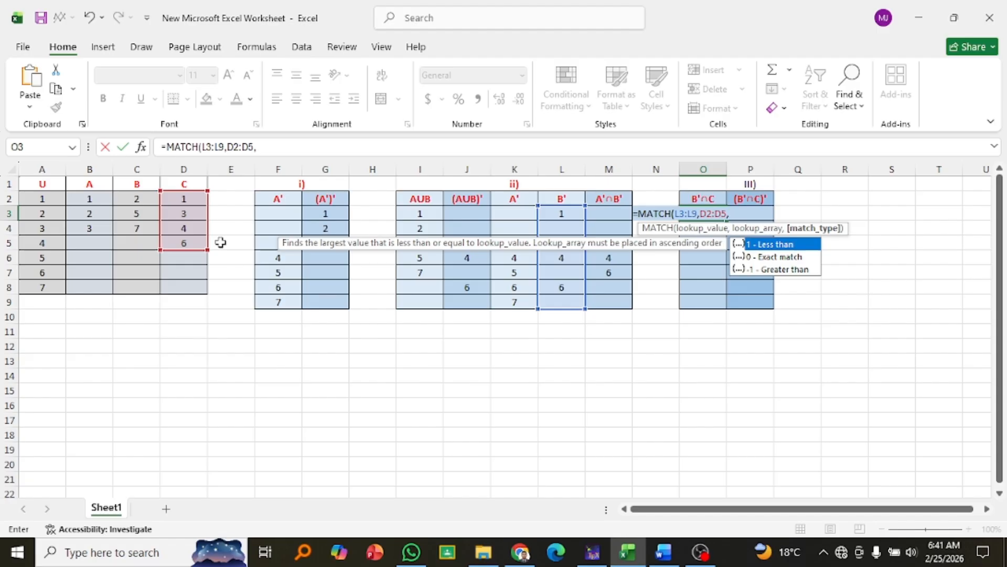
pyautogui.doubleClick(760, 255)
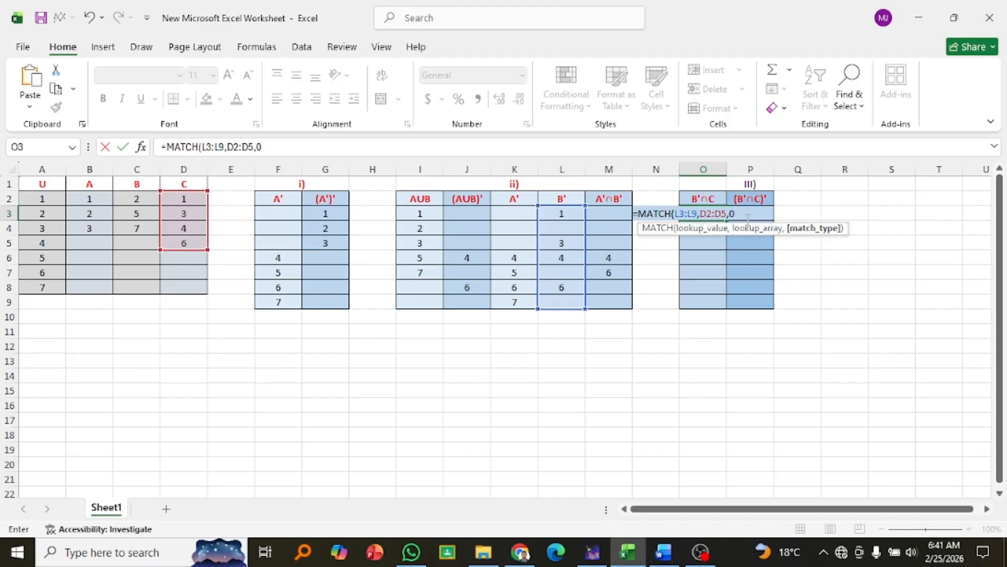
pyautogui.write(')')
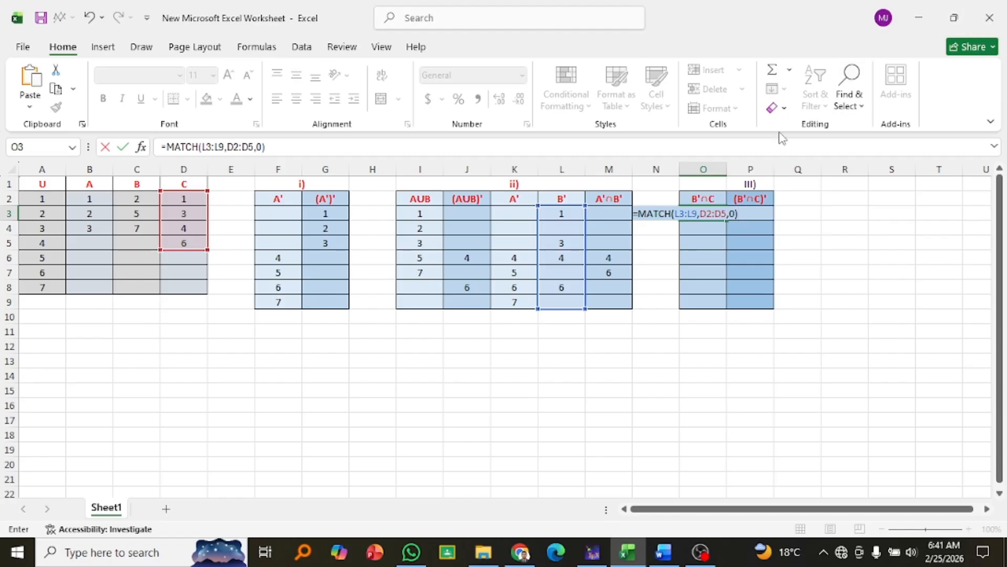
pyautogui.press('Return')
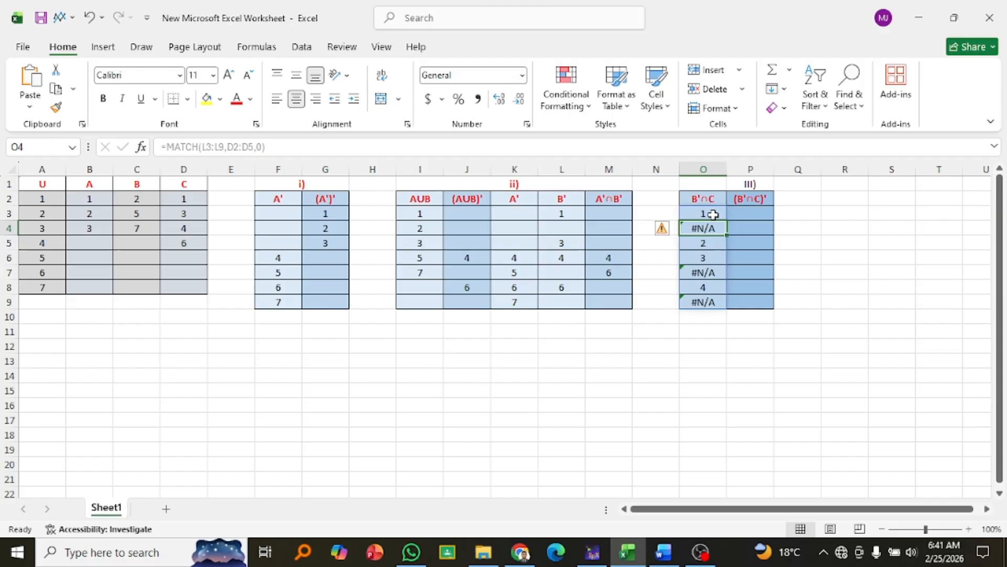
# - Wrap the MATCH formula in O3 in ISNUMBER, giving =ISNUMBER(MATCH(L3:L9,D2:D5,0))
pyautogui.click(713, 214)
pyautogui.doubleClick(713, 213)
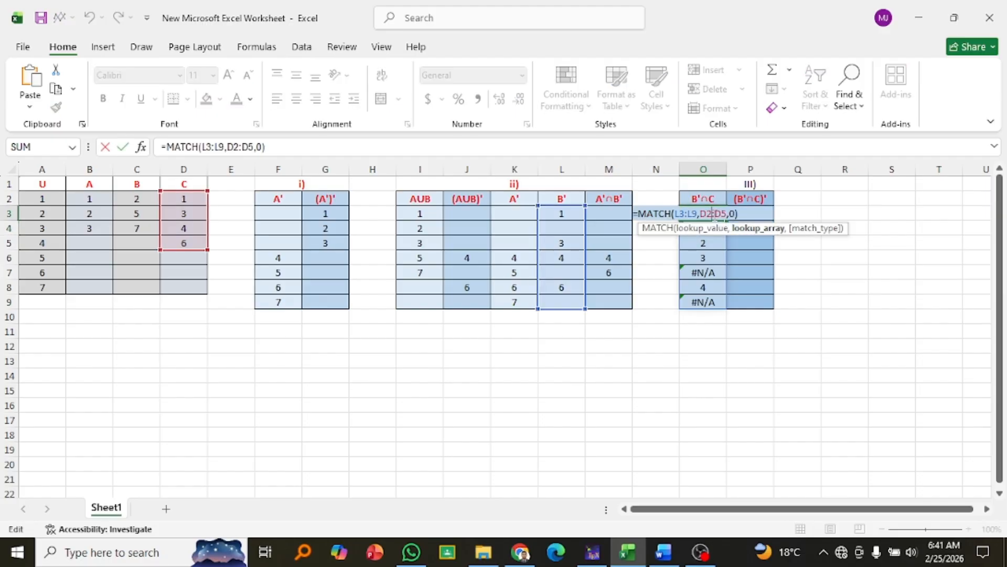
pyautogui.click(638, 210)
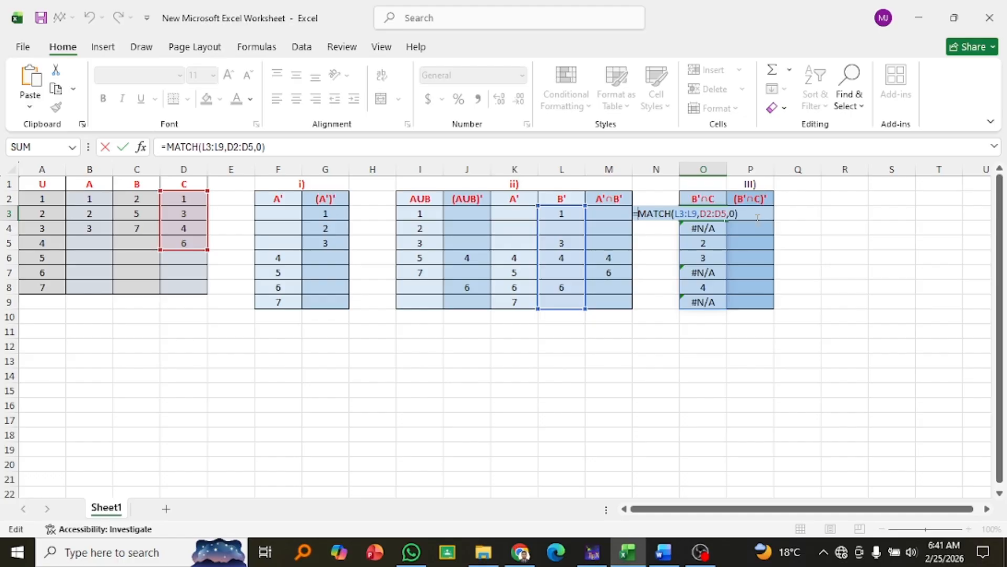
pyautogui.write('id')
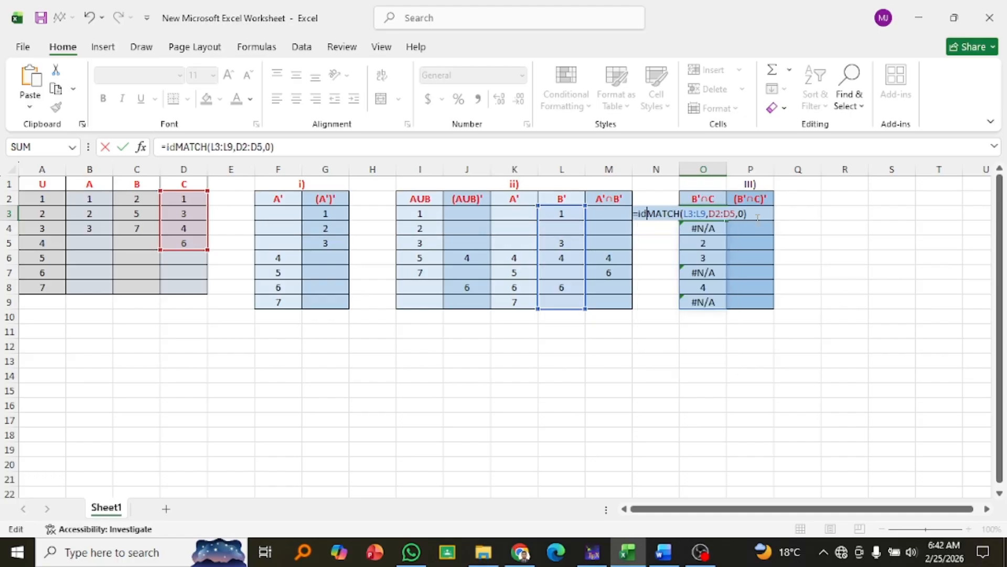
pyautogui.press('BackSpace')
pyautogui.write('s')
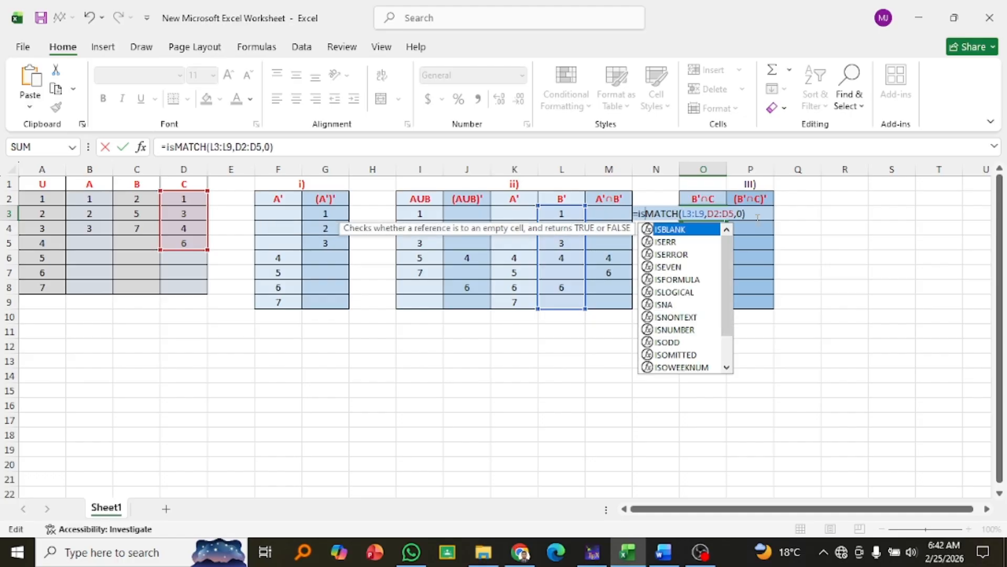
pyautogui.write('ny')
pyautogui.press('BackSpace')
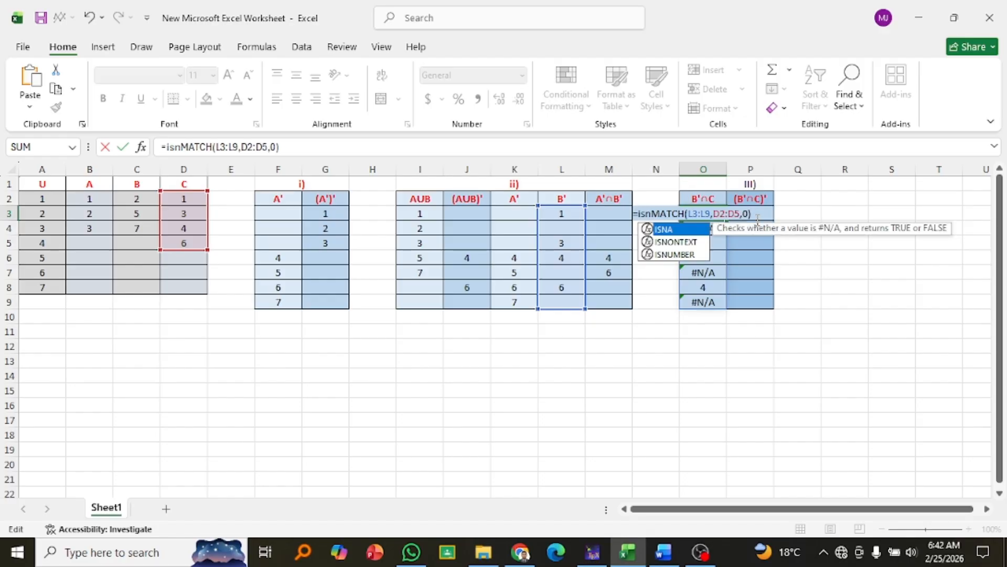
pyautogui.write('um')
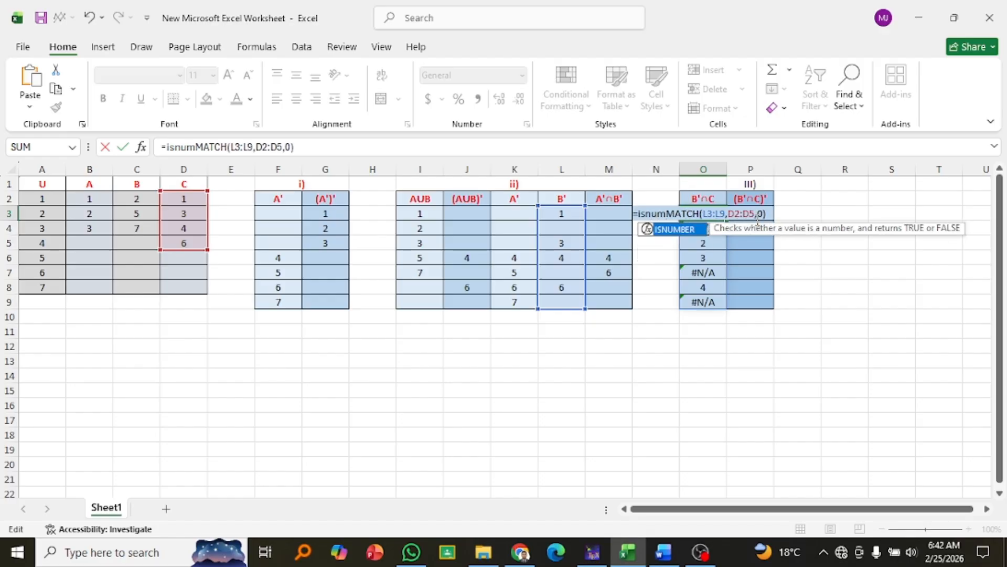
pyautogui.press('Tab')
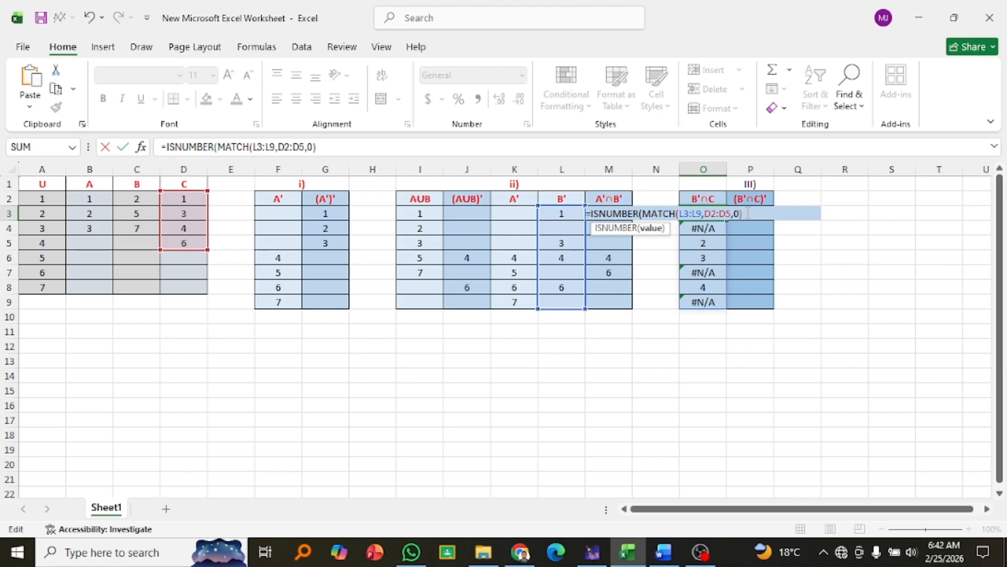
pyautogui.write(')')
pyautogui.press('Return')
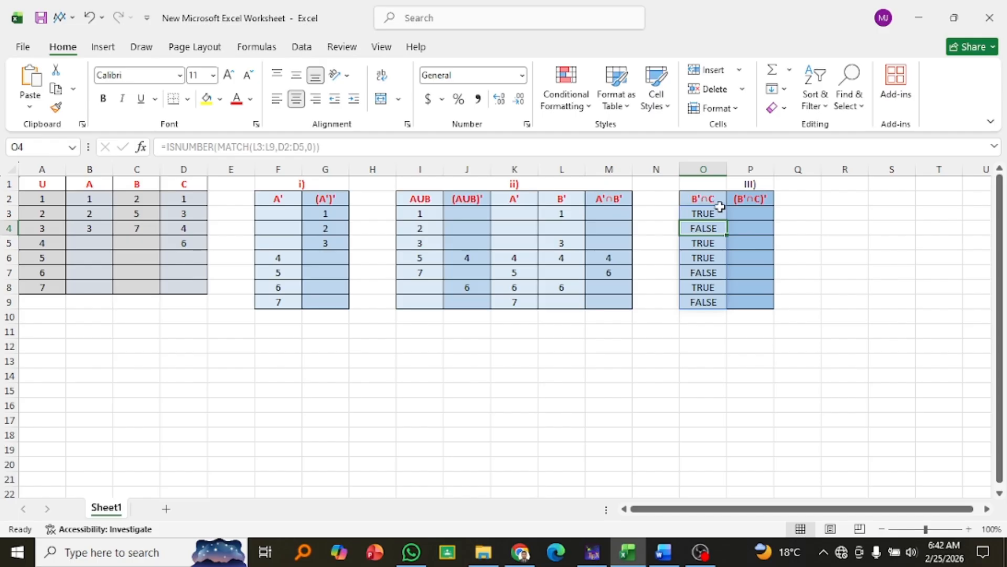
# - Wrap the O3 formula in FILTER over the set C range, giving =FILTER(D2:D5,ISNUMBER(MATCH(L3:L9,D2:D5,0)),"")
pyautogui.doubleClick(703, 213)
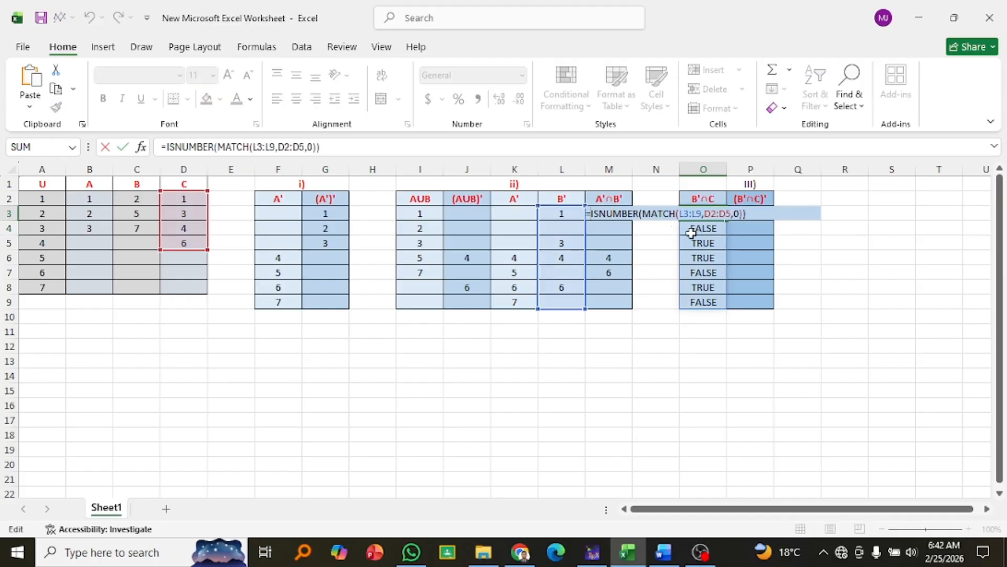
pyautogui.write('fil')
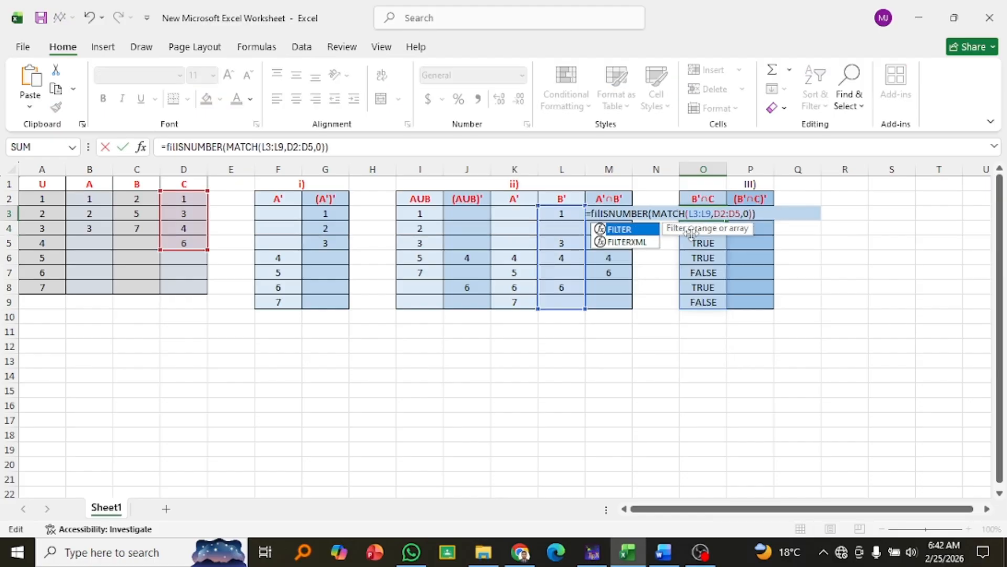
pyautogui.press('Tab')
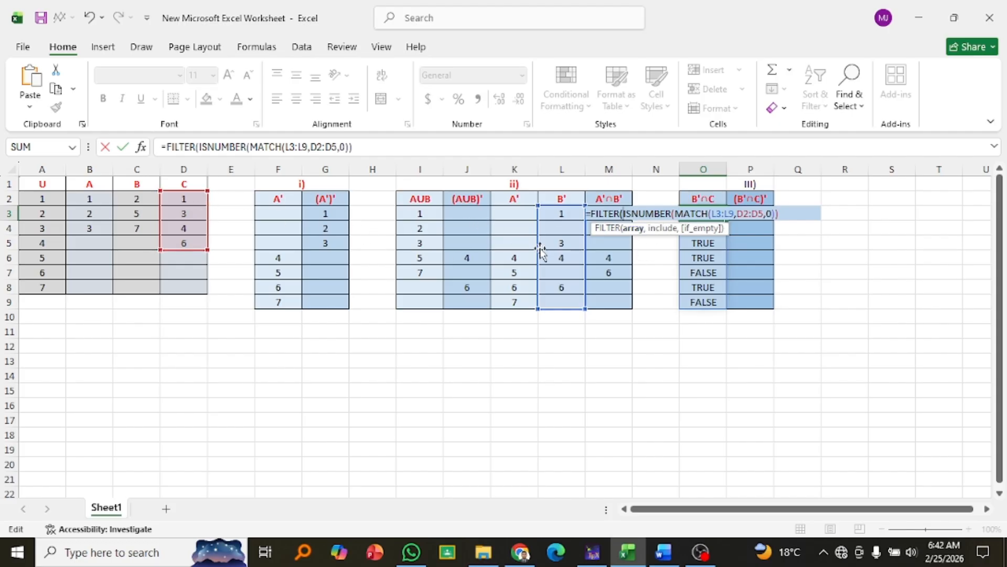
pyautogui.click(199, 198)
pyautogui.moveTo(199, 198); pyautogui.dragTo(189, 241)
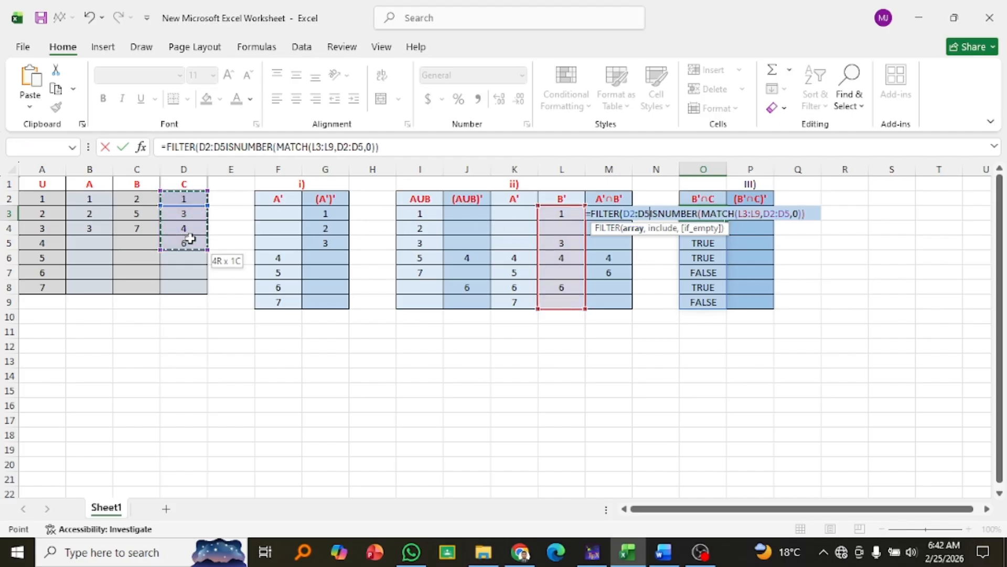
pyautogui.write(',')
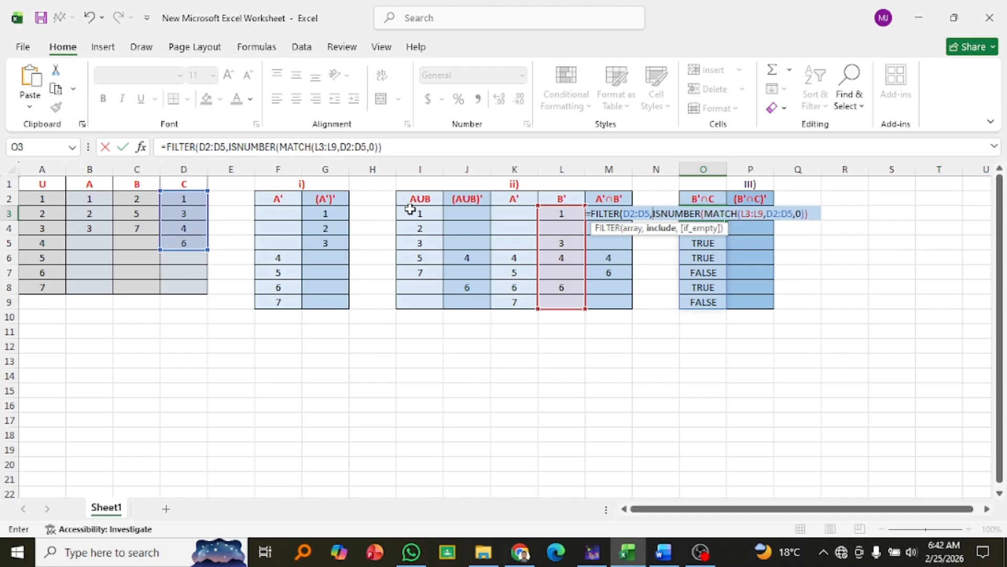
pyautogui.click(812, 213)
pyautogui.write(',')
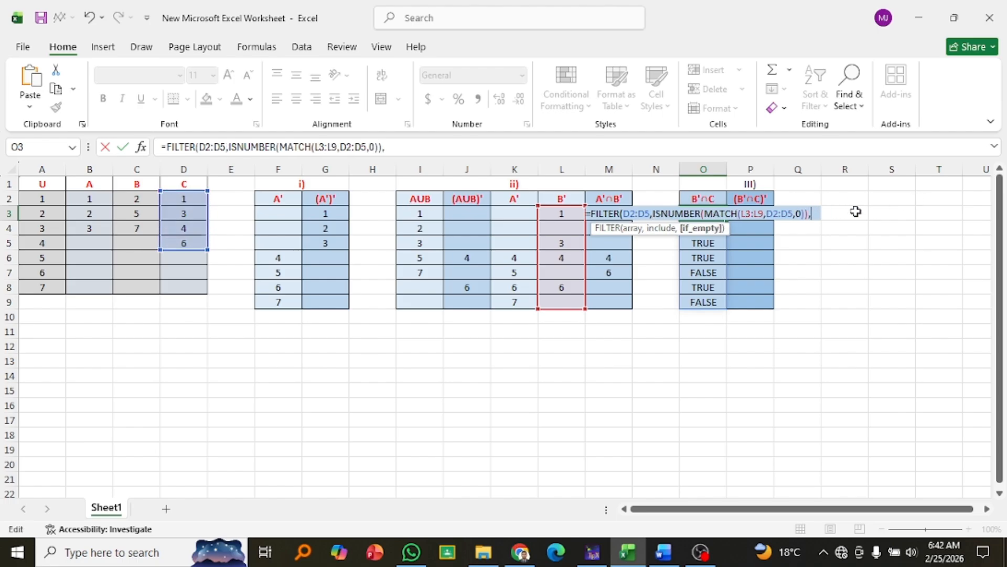
pyautogui.write('"")')
pyautogui.press('Return')
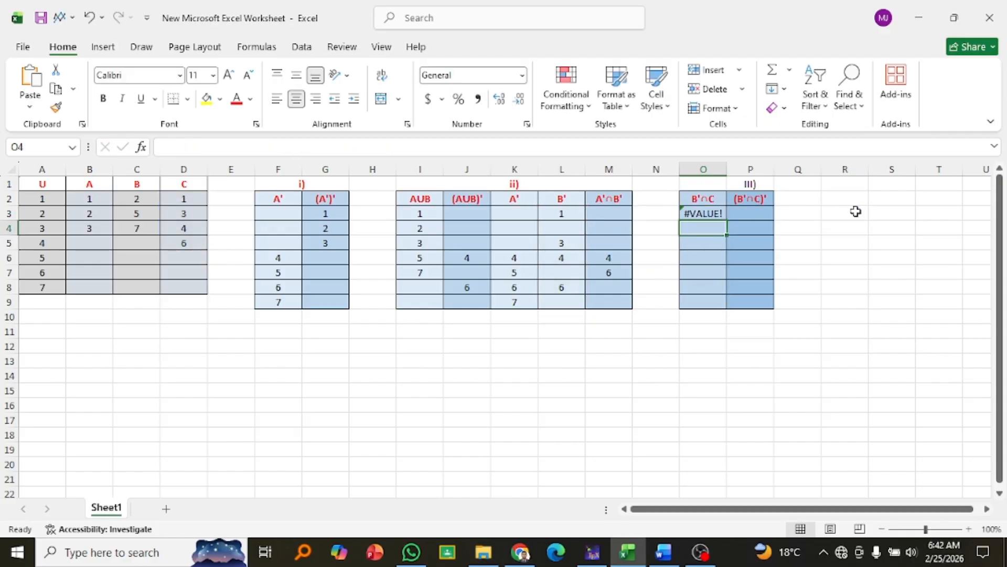
# - Replace the FILTER array in O3 with the B' range, giving =FILTER(L3:L9,ISNUMBER(MATCH(L3:L9,D2:D5,0)),"")
pyautogui.doubleClick(705, 215)
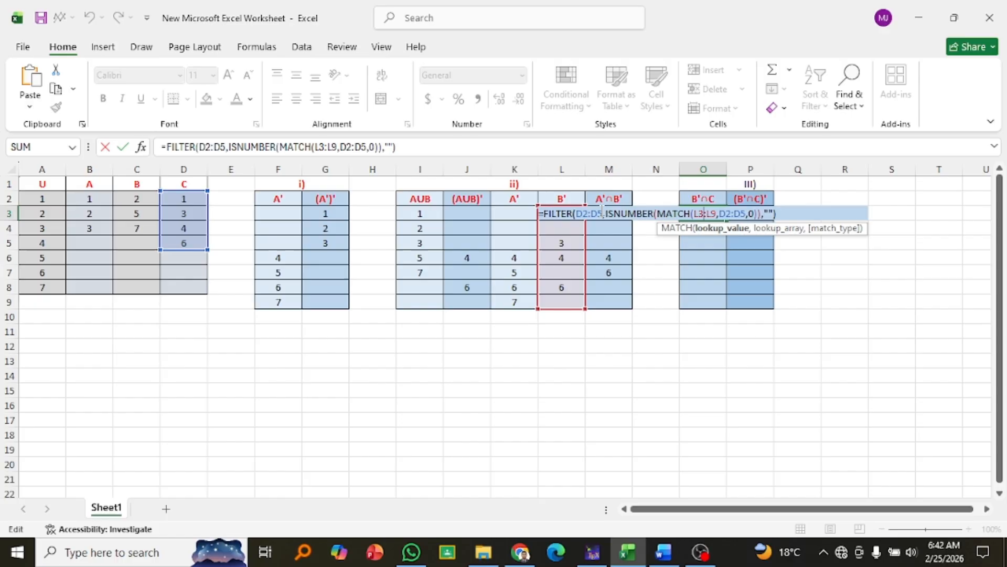
pyautogui.click(604, 213)
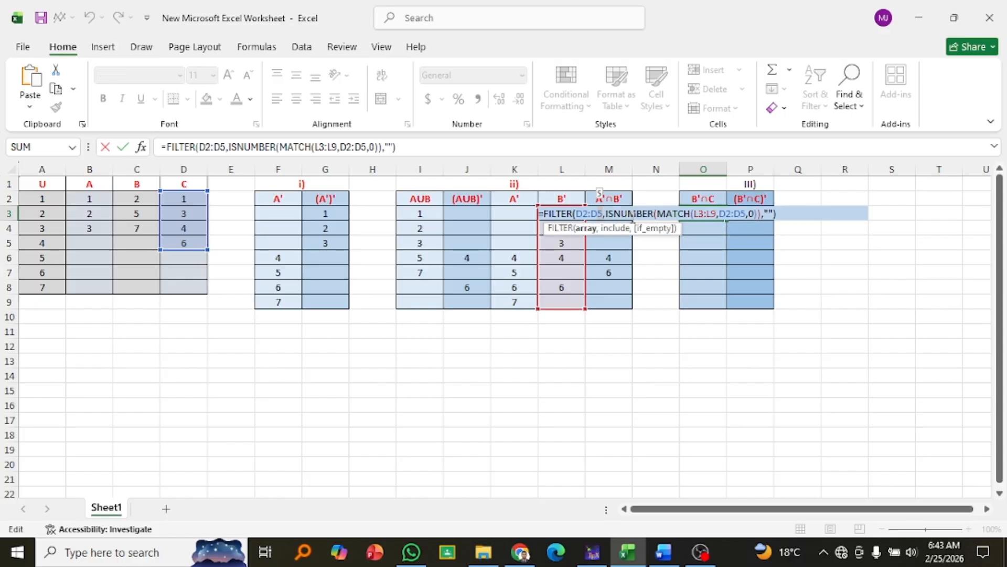
pyautogui.press('BackSpace')
pyautogui.press('BackSpace')
pyautogui.press('BackSpace')
pyautogui.press('BackSpace')
pyautogui.press('BackSpace')
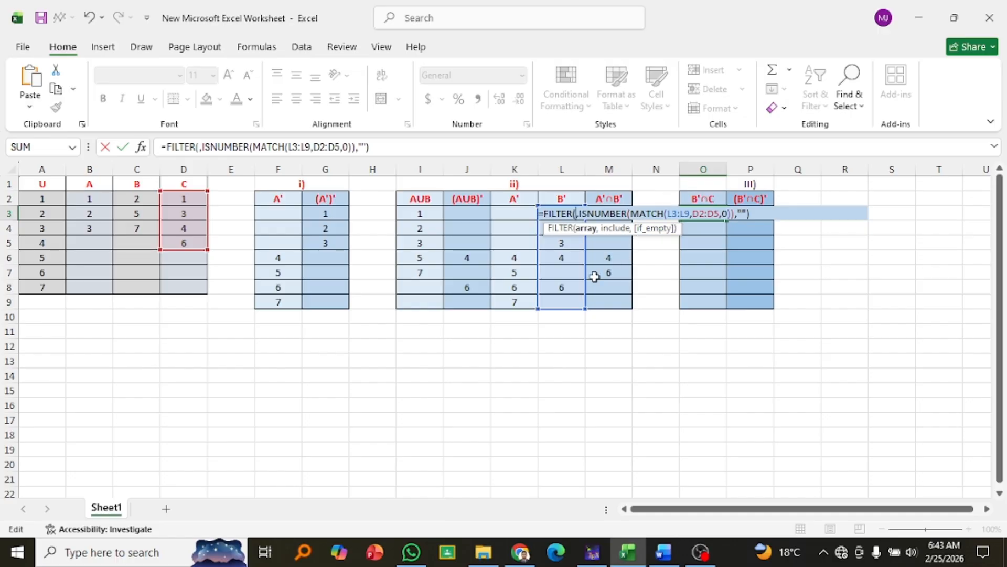
pyautogui.moveTo(568, 297); pyautogui.dragTo(572, 214)
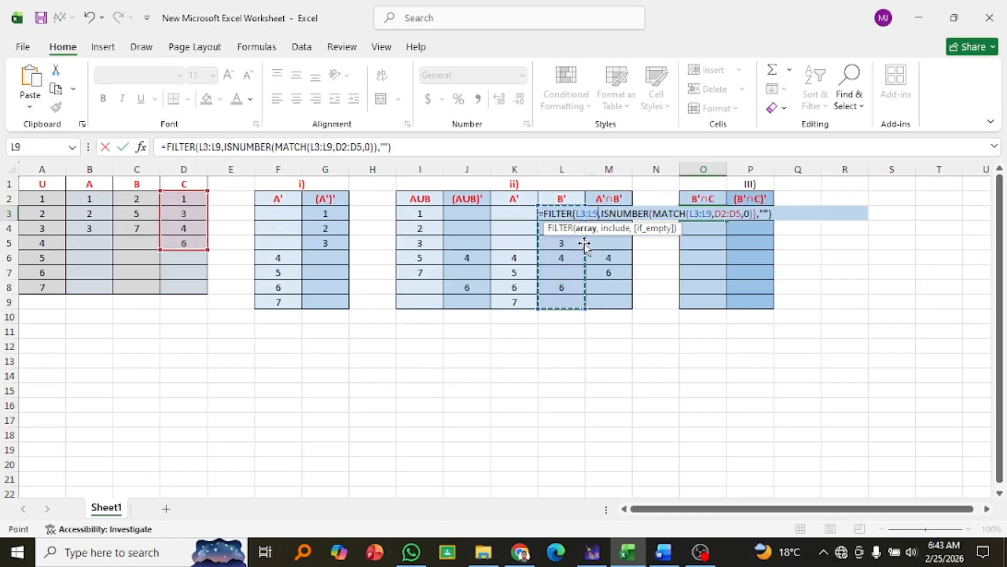
pyautogui.press('Return')
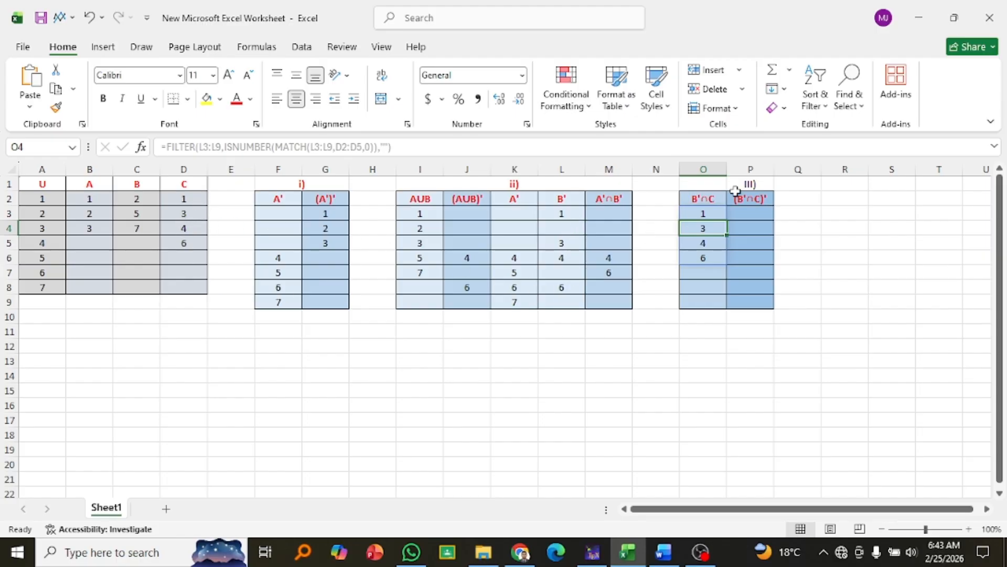
# - Start the (B'∩C)' formula in P3 as =COUNTIF(O3:O9,A2)=0, testing the first U value against the B'∩C range
pyautogui.click(752, 214)
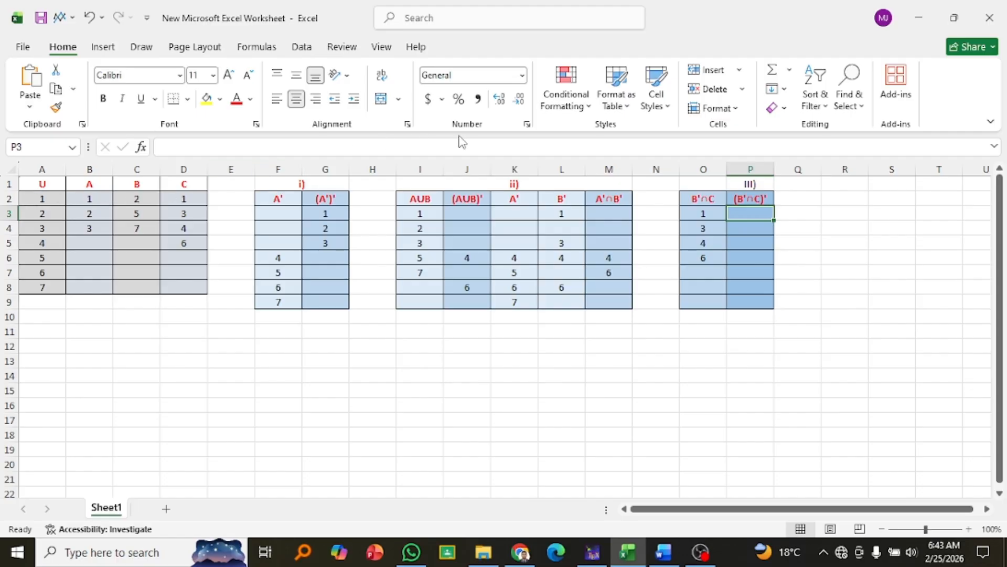
pyautogui.doubleClick(750, 213)
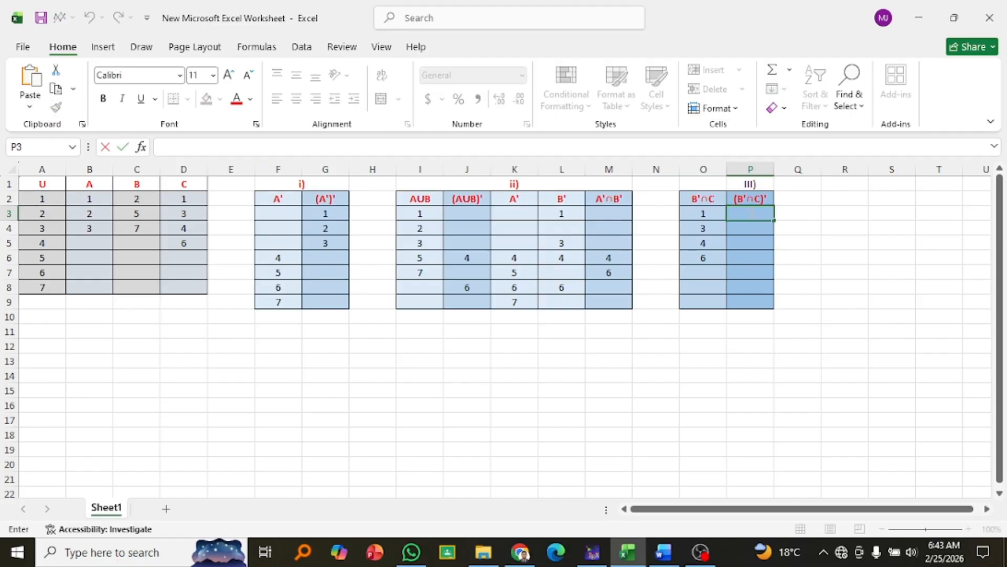
pyautogui.write('=c')
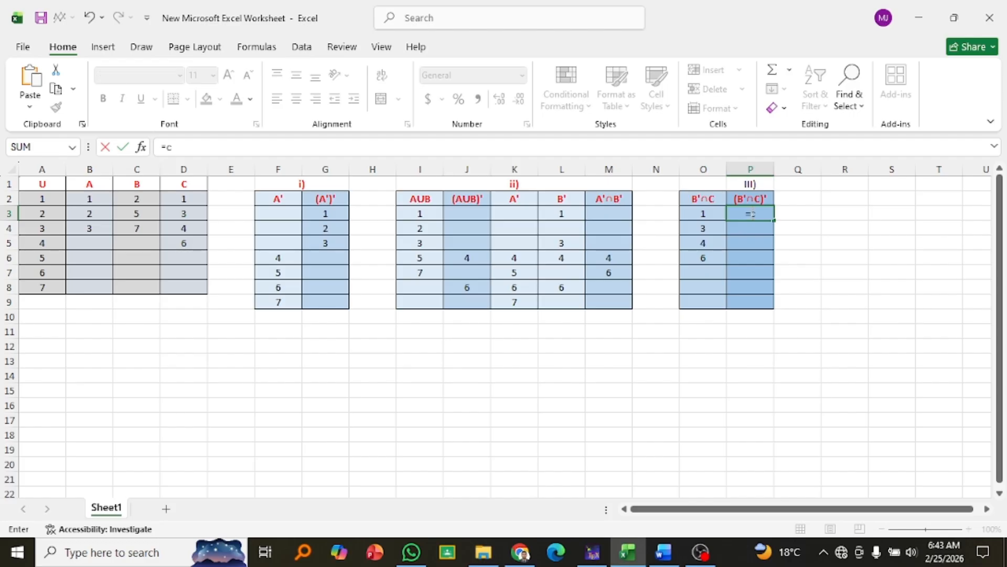
pyautogui.write('ountif')
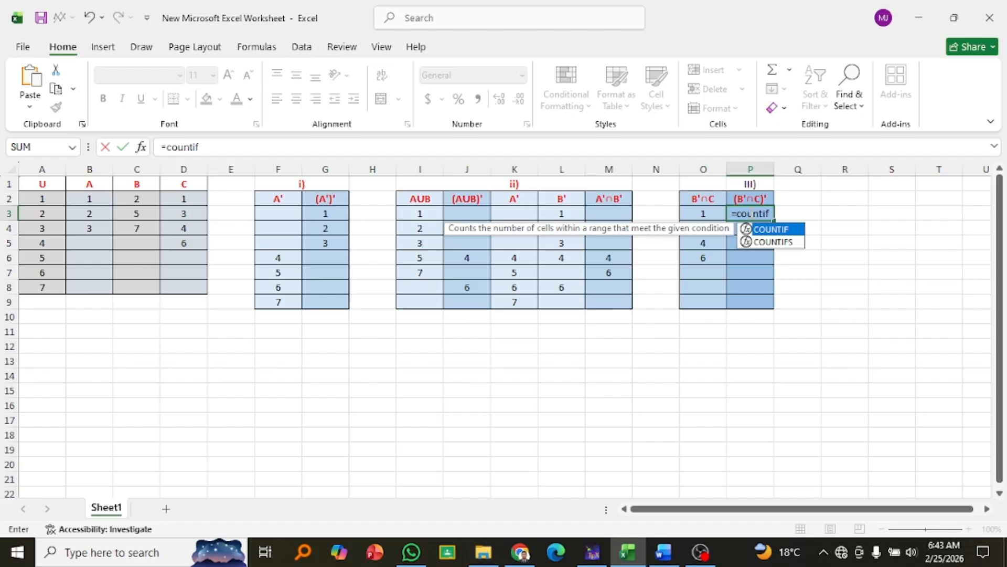
pyautogui.press('Tab')
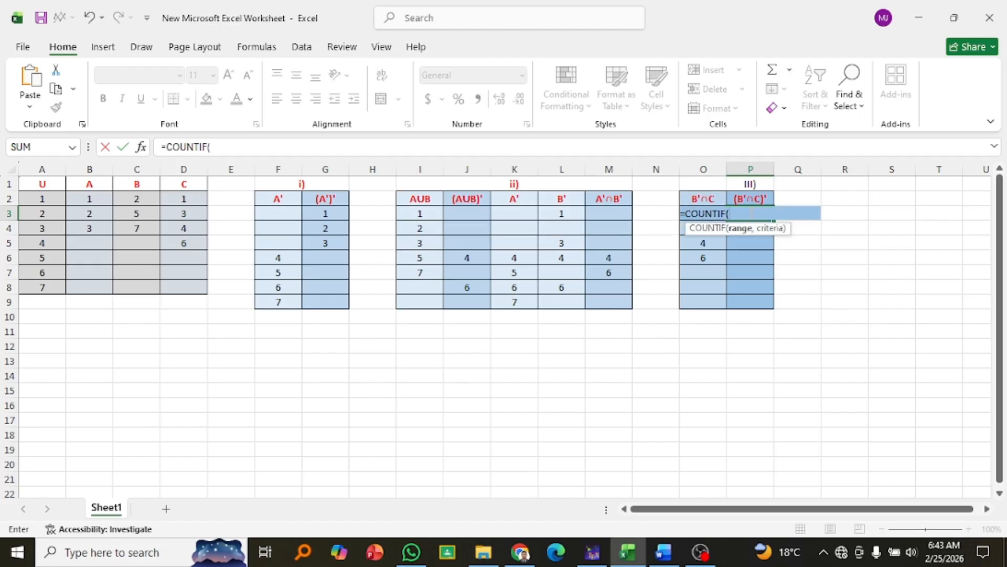
pyautogui.moveTo(698, 301); pyautogui.dragTo(695, 215)
pyautogui.write(',')
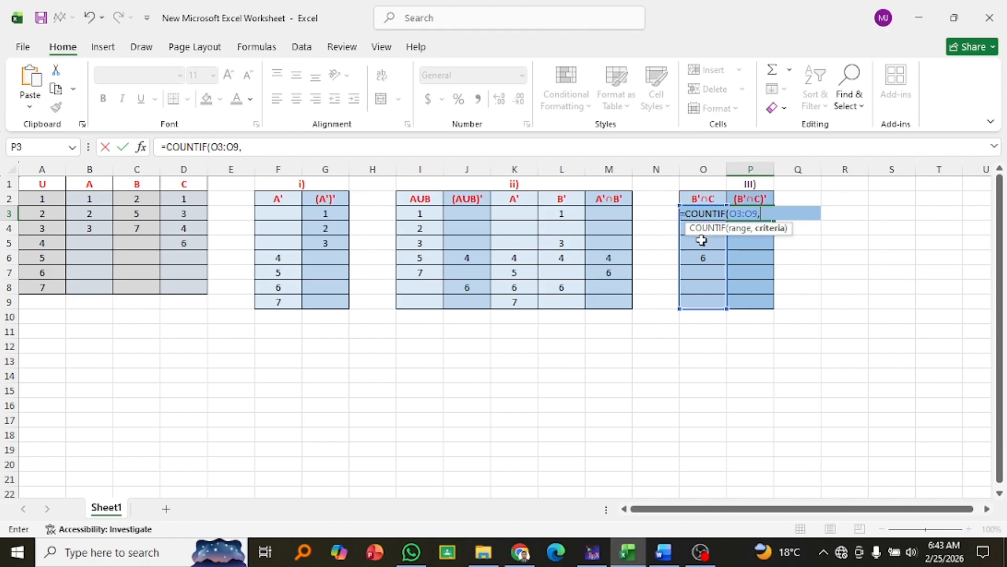
pyautogui.click(55, 199)
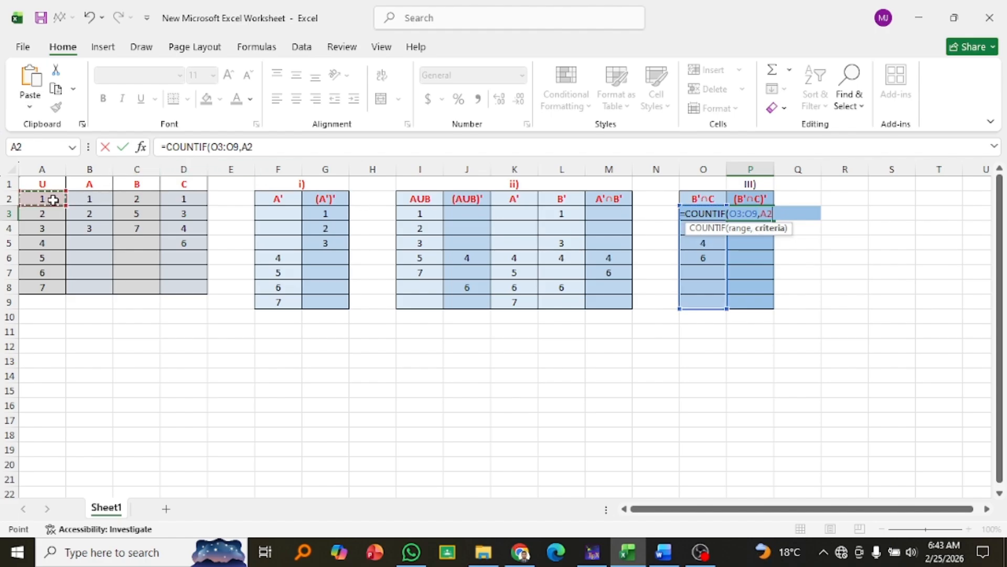
pyautogui.write(',')
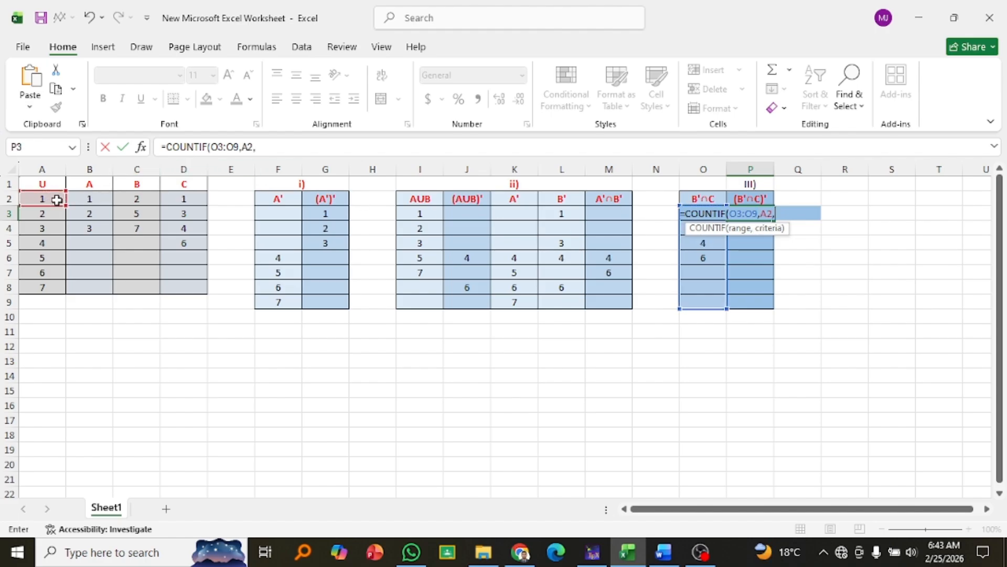
pyautogui.press('BackSpace')
pyautogui.write(')=0')
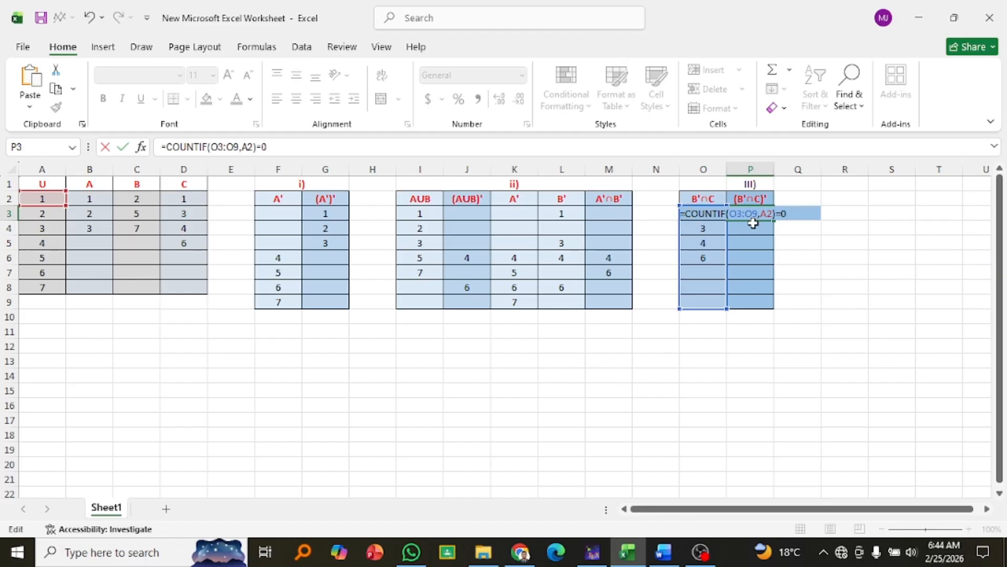
# - Wrap the COUNTIF test in P3 in IF, giving =IF(COUNTIF(O3:O9,A2)=0,A2,"")
pyautogui.write('IF(')
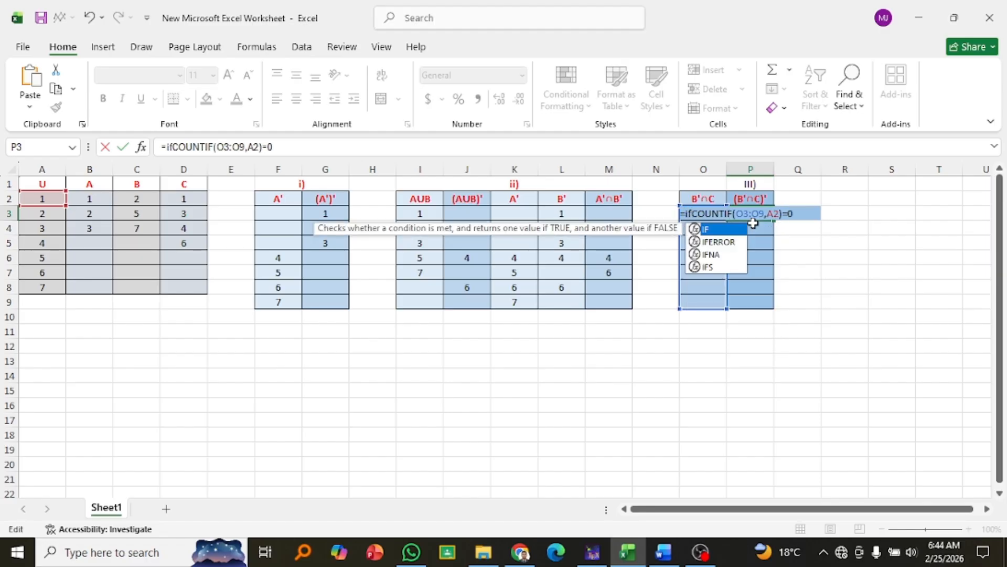
pyautogui.click(799, 213)
pyautogui.write(',')
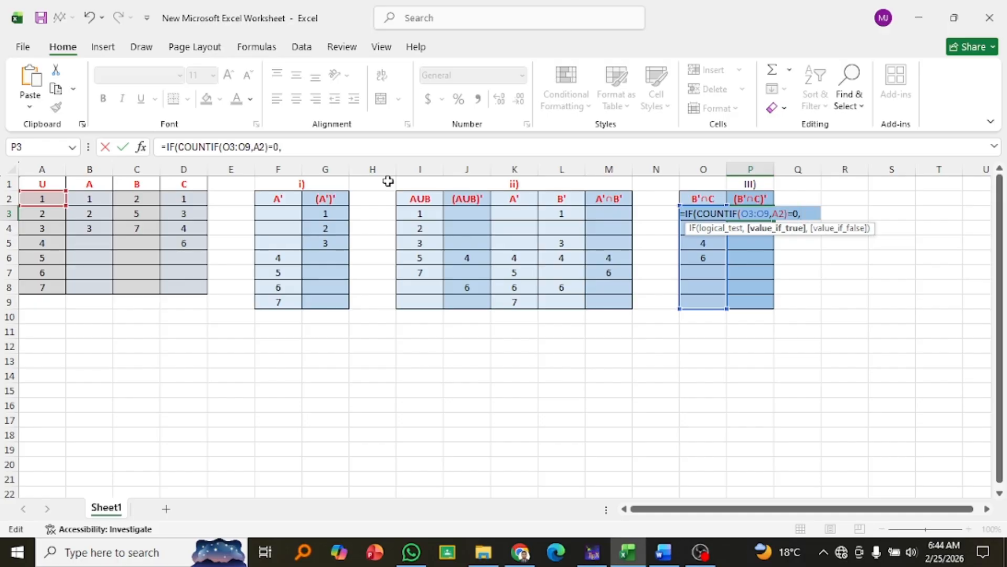
pyautogui.click(52, 199)
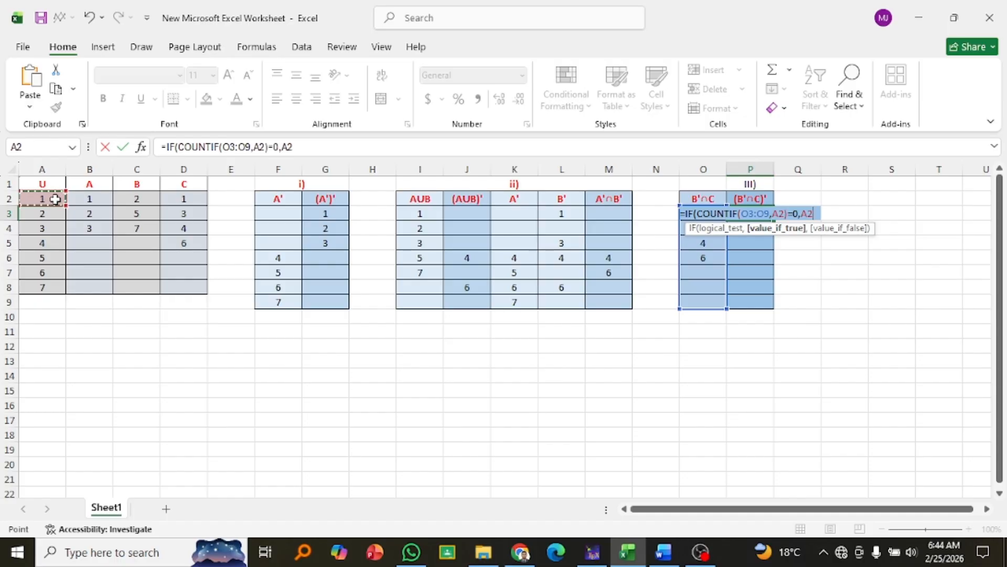
pyautogui.write(',')
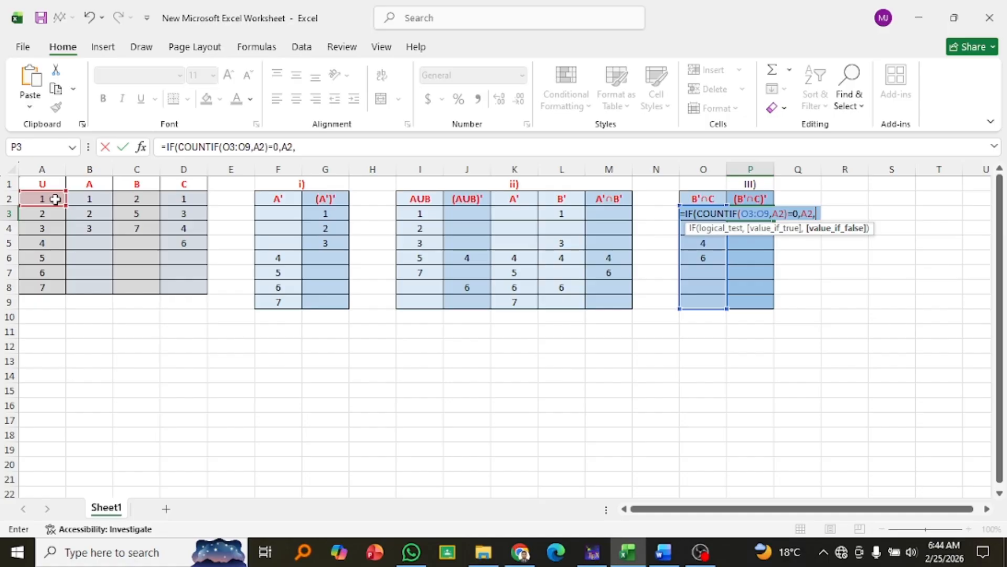
pyautogui.write('""')
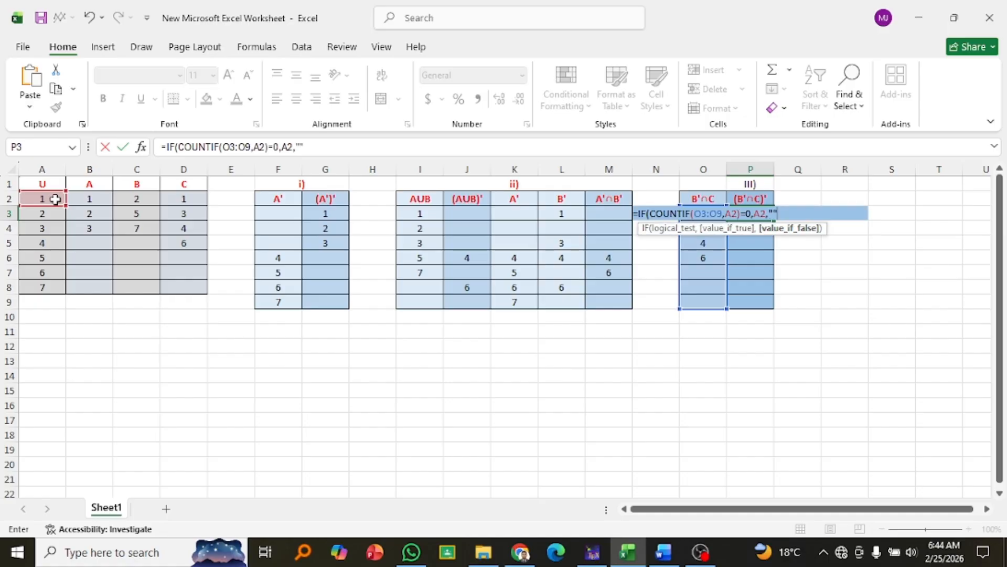
pyautogui.write(')')
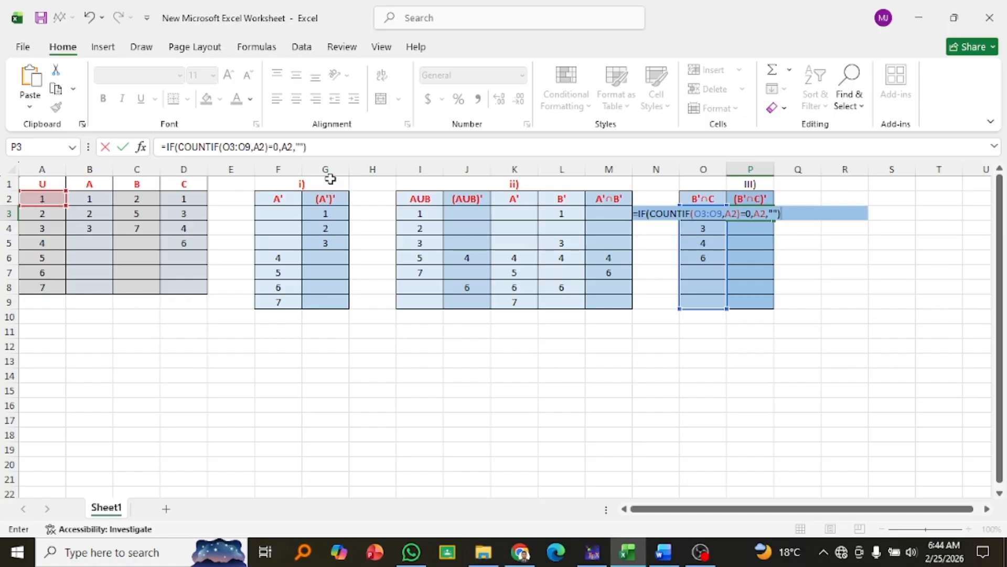
# - Make the COUNTIF range in P3 absolute as $O$3:$O$9 and fill the formula down to P9
pyautogui.doubleClick(707, 215)
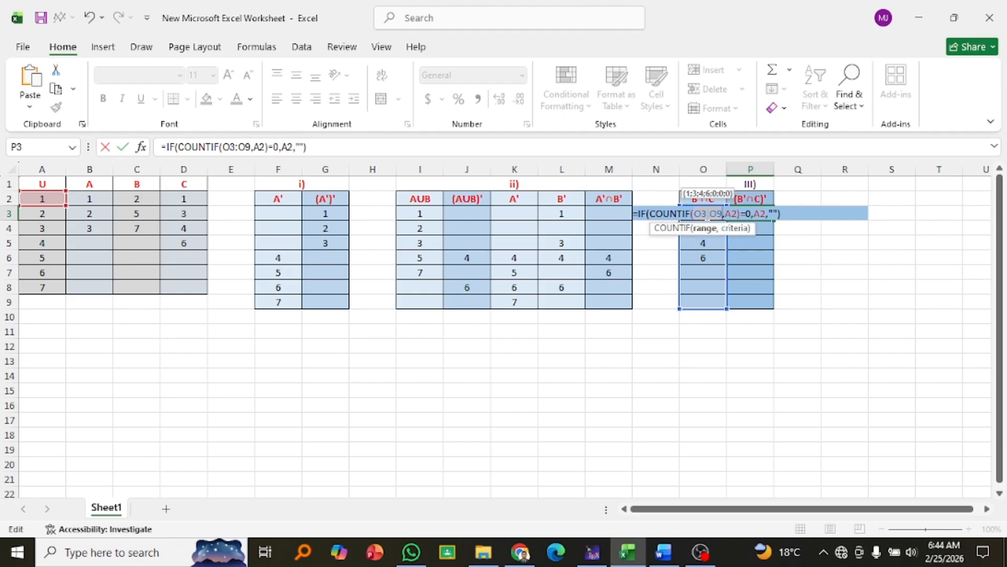
pyautogui.press('F4')
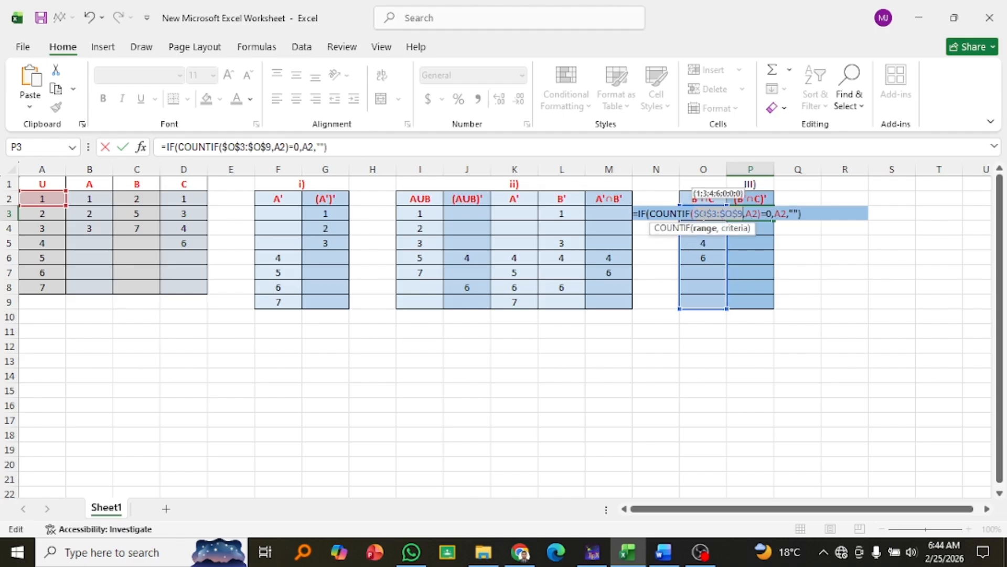
pyautogui.press('Return')
pyautogui.click(766, 216)
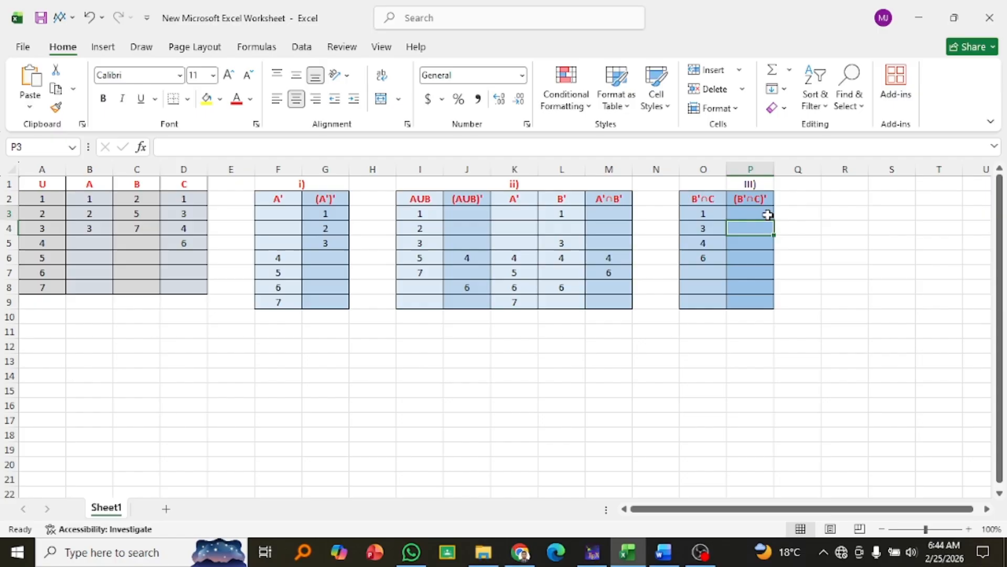
pyautogui.moveTo(773, 222); pyautogui.dragTo(775, 308)
pyautogui.click(765, 258)
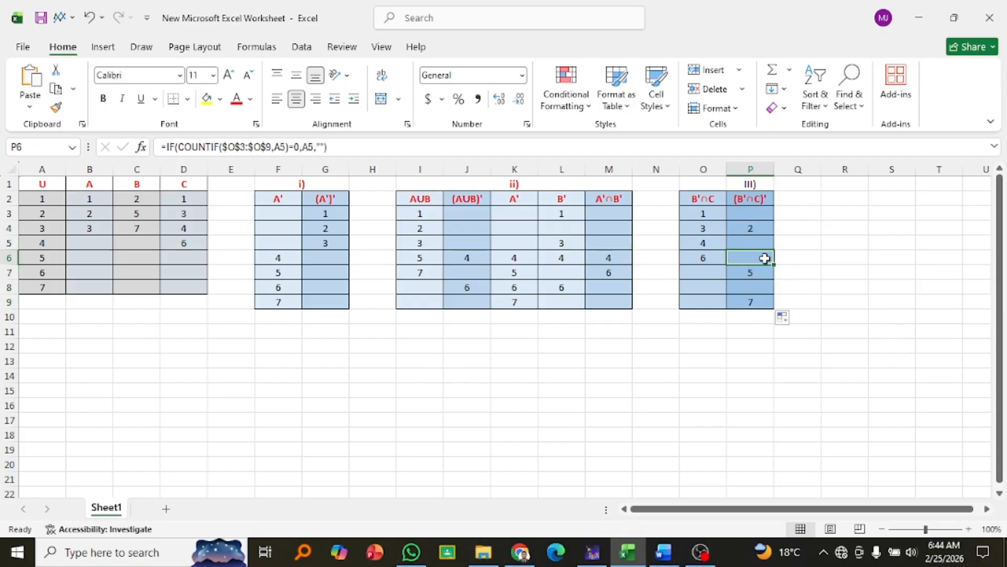